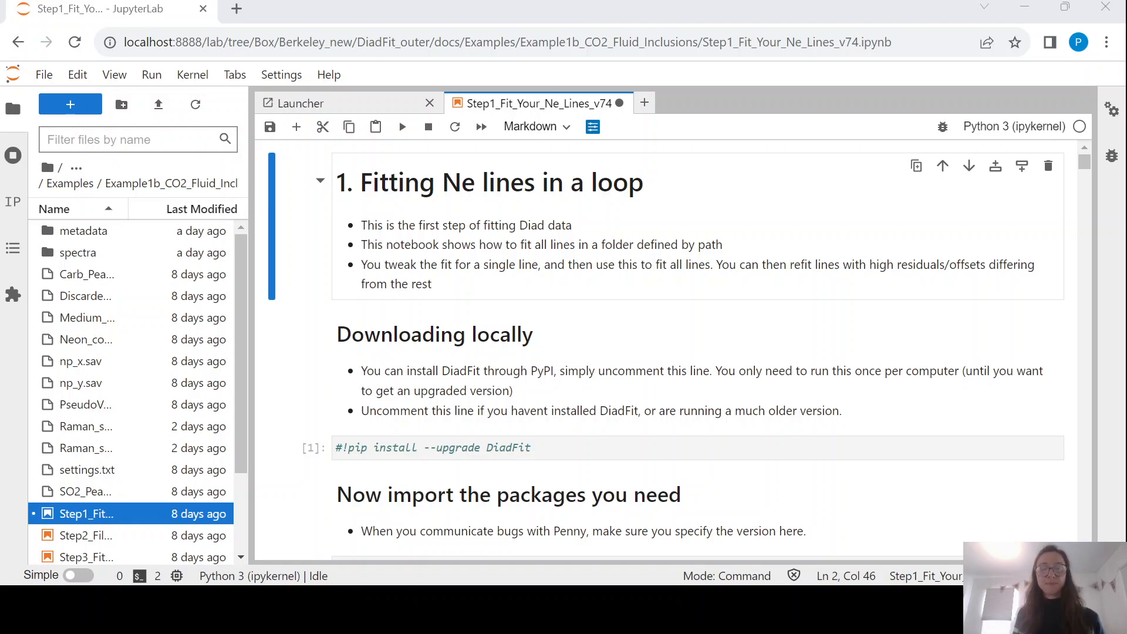
# Save the Step1_Fit_Your_Ne_Lines_v74 notebook and advance past the Downloading locally cell.
pyautogui.hotkey('ctrl', 's')
pyautogui.hotkey('shift', 'Return')
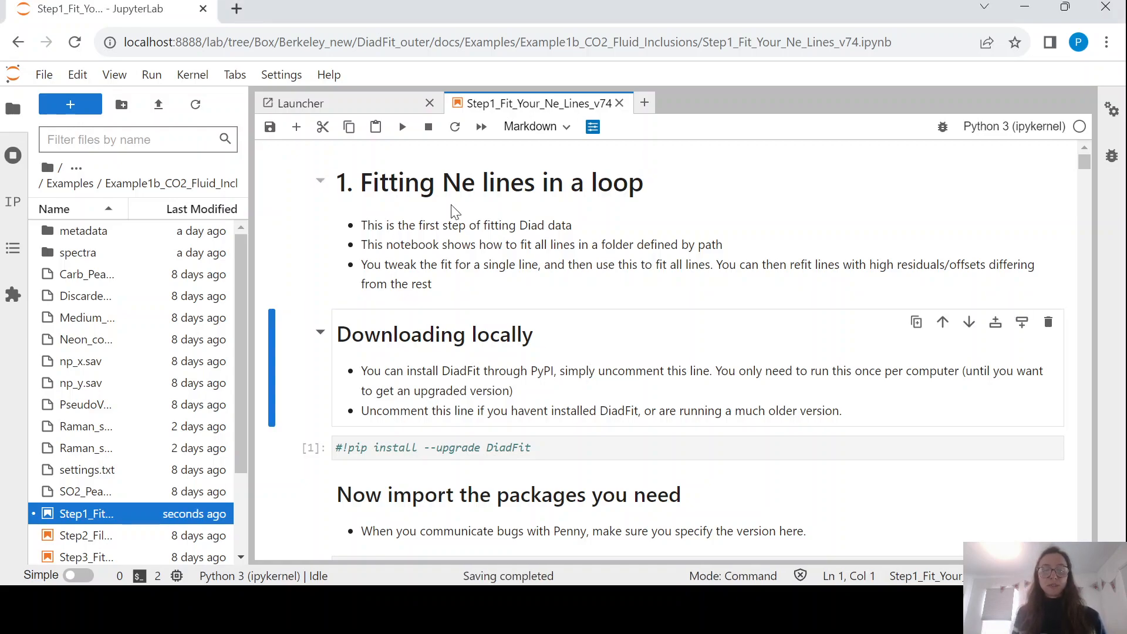
pyautogui.scroll(-1, 453, 211)
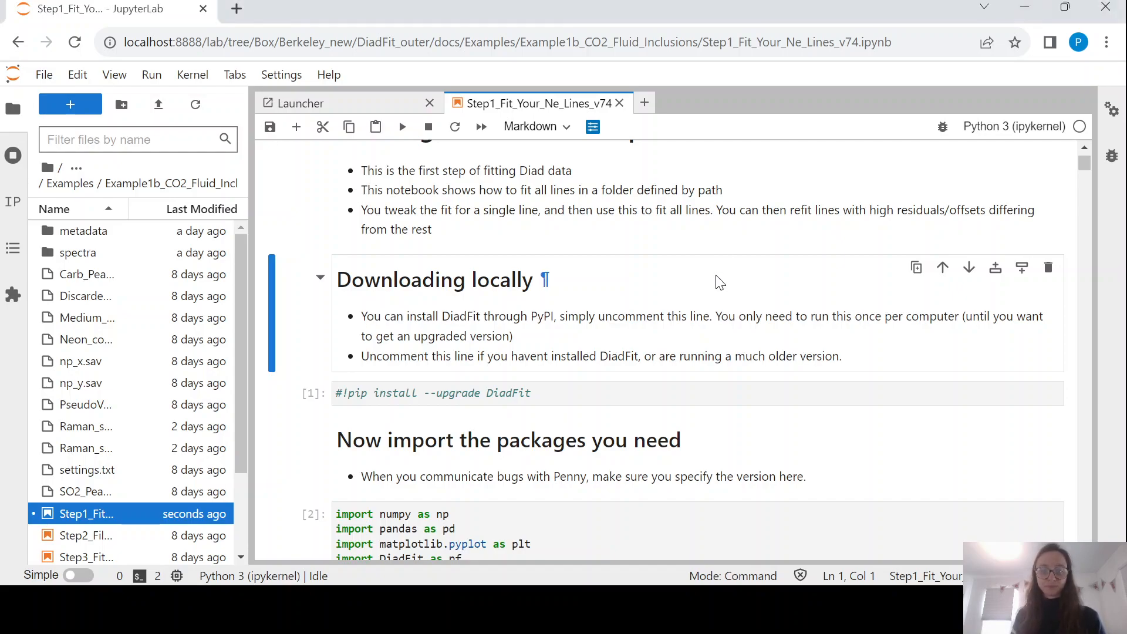
pyautogui.scroll(-4, 716, 274)
# Re-run the package import cell and inspect the meta_path and DayFolder=os.getcwd() lines.
pyautogui.click(618, 293)
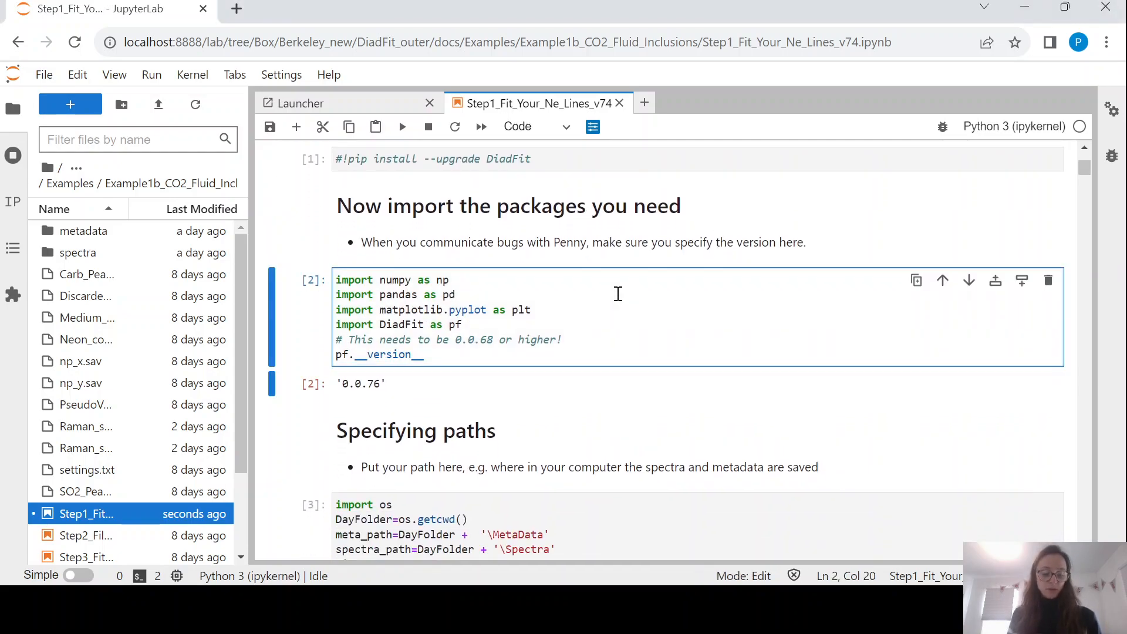
pyautogui.hotkey('shift', 'Return')
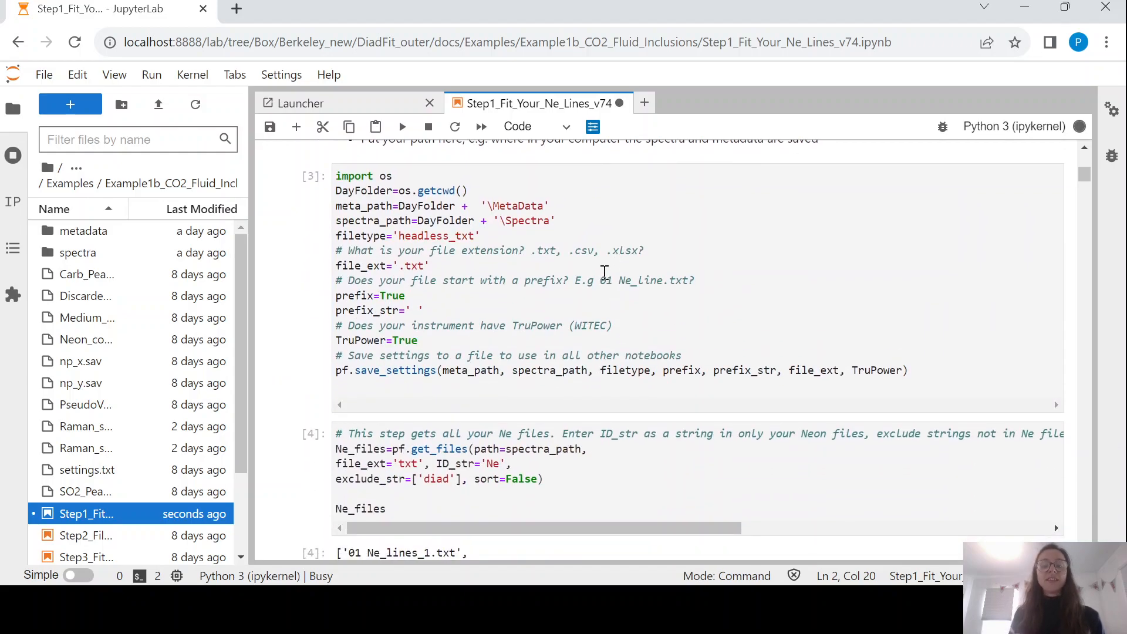
pyautogui.click(595, 260)
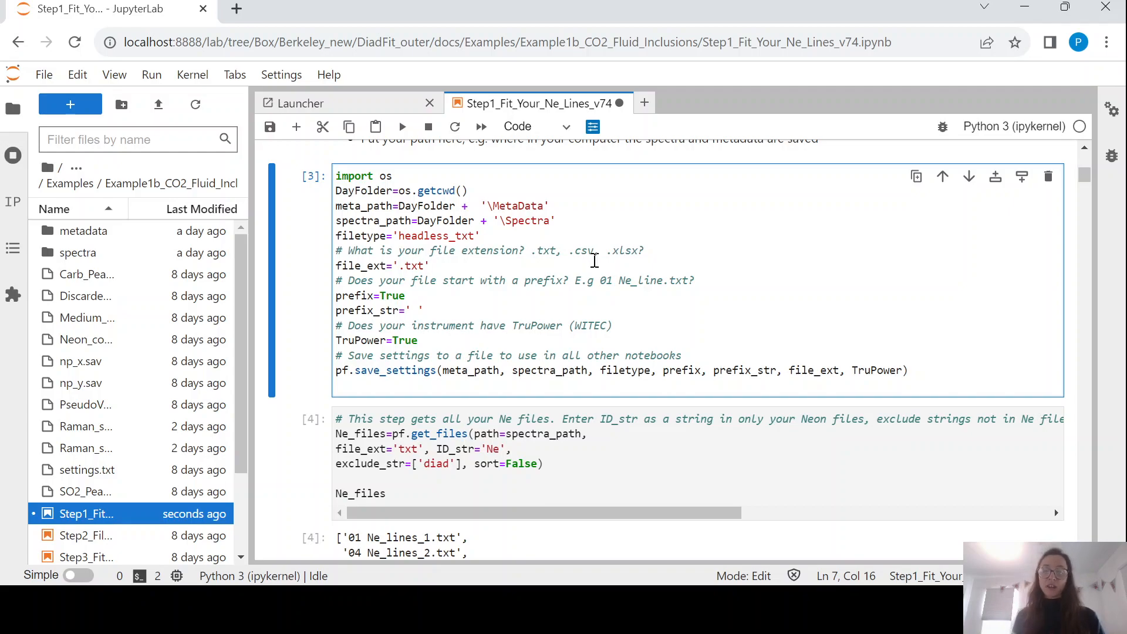
pyautogui.click(381, 206)
pyautogui.click(394, 204)
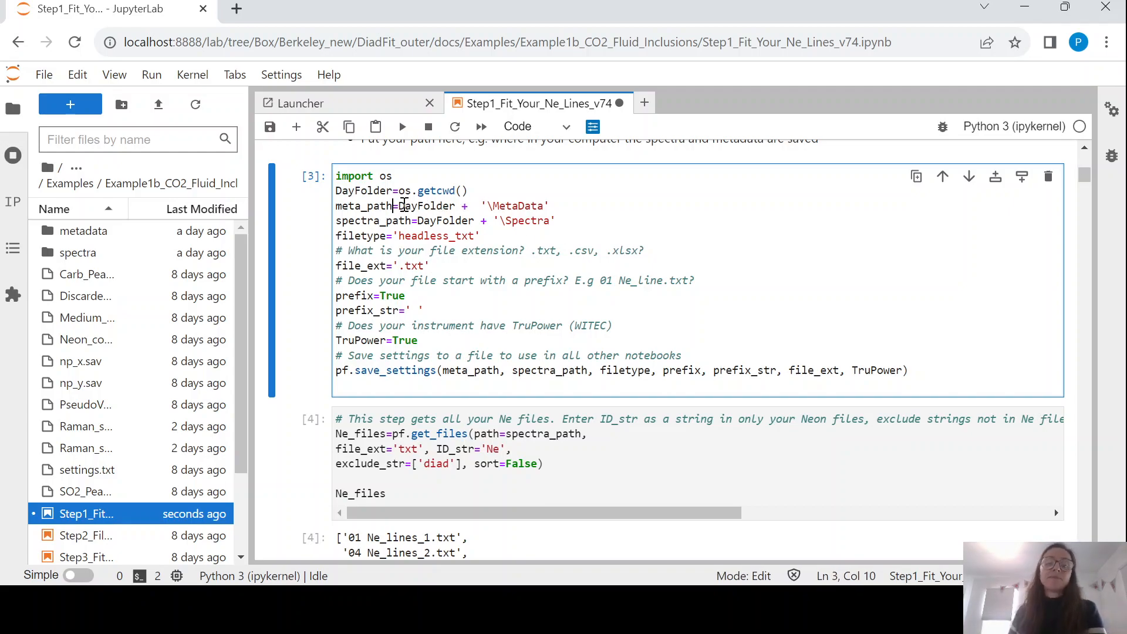
pyautogui.moveTo(337, 190); pyautogui.dragTo(473, 189)
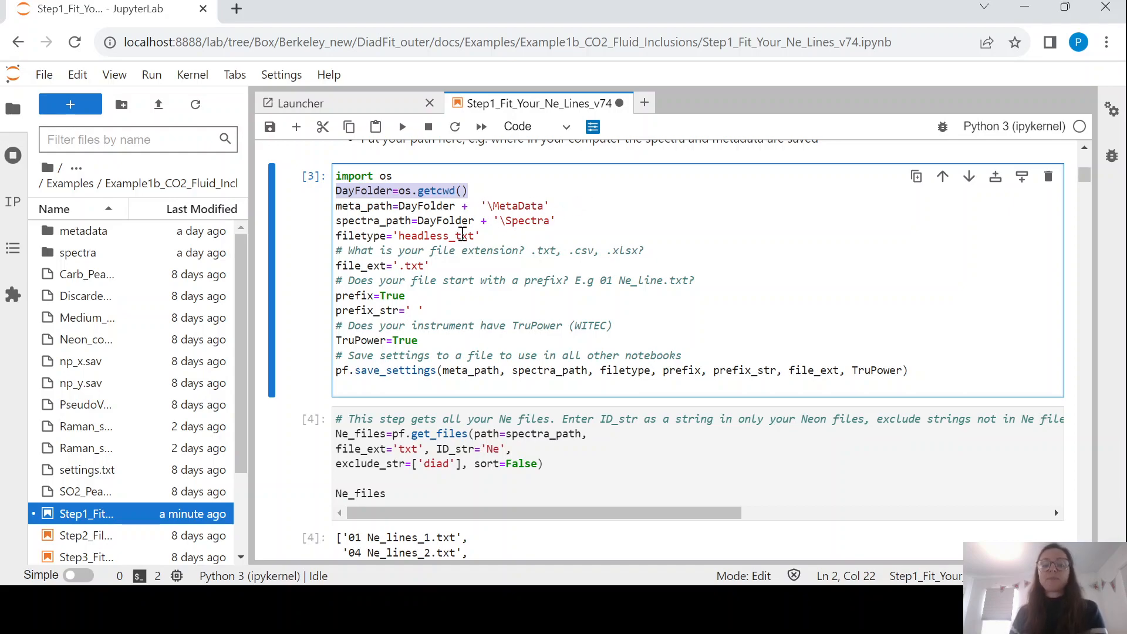
# Review the filetype 'headless_txt', file_ext '.txt' and prefix=True settings.
pyautogui.click(386, 236)
pyautogui.click(391, 234)
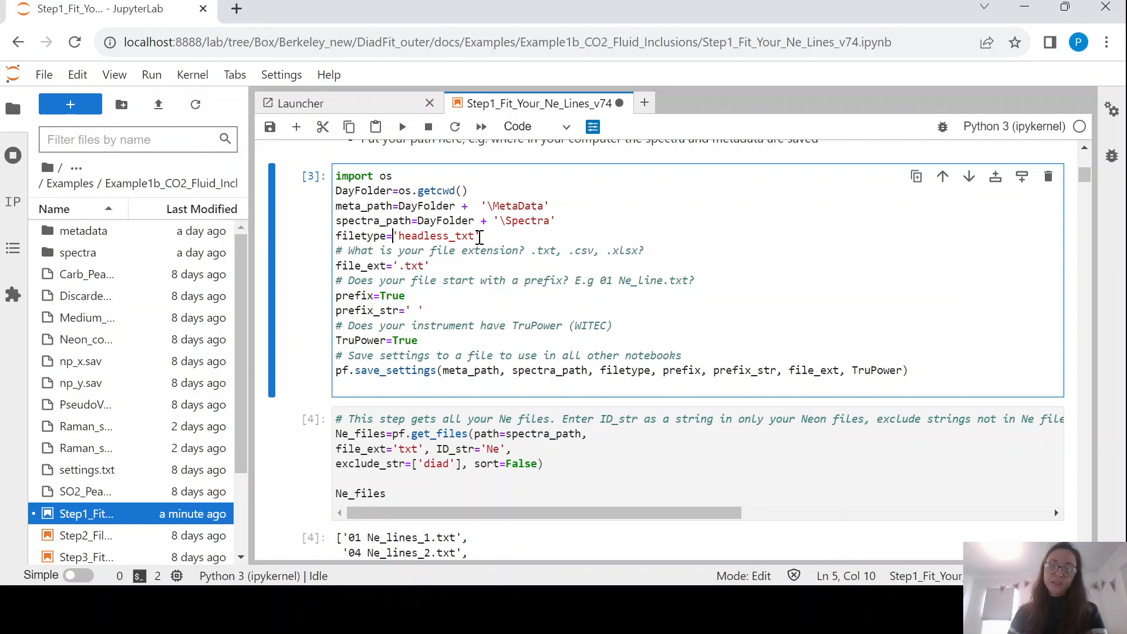
pyautogui.scroll(-1, 479, 237)
pyautogui.press('Down')
pyautogui.press('Down')
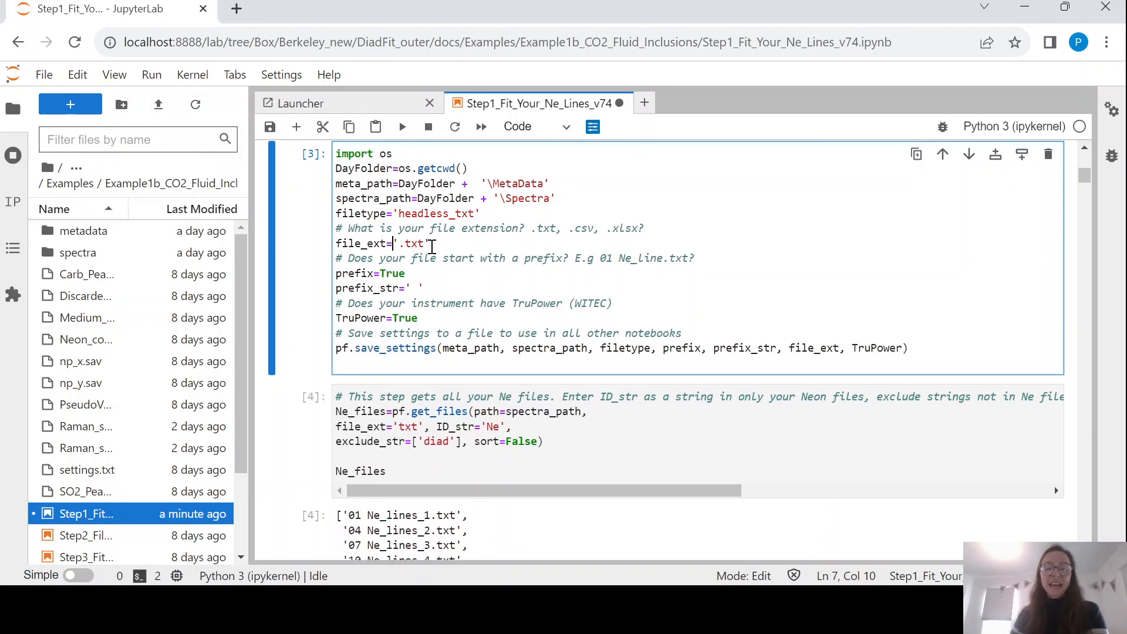
pyautogui.click(380, 273)
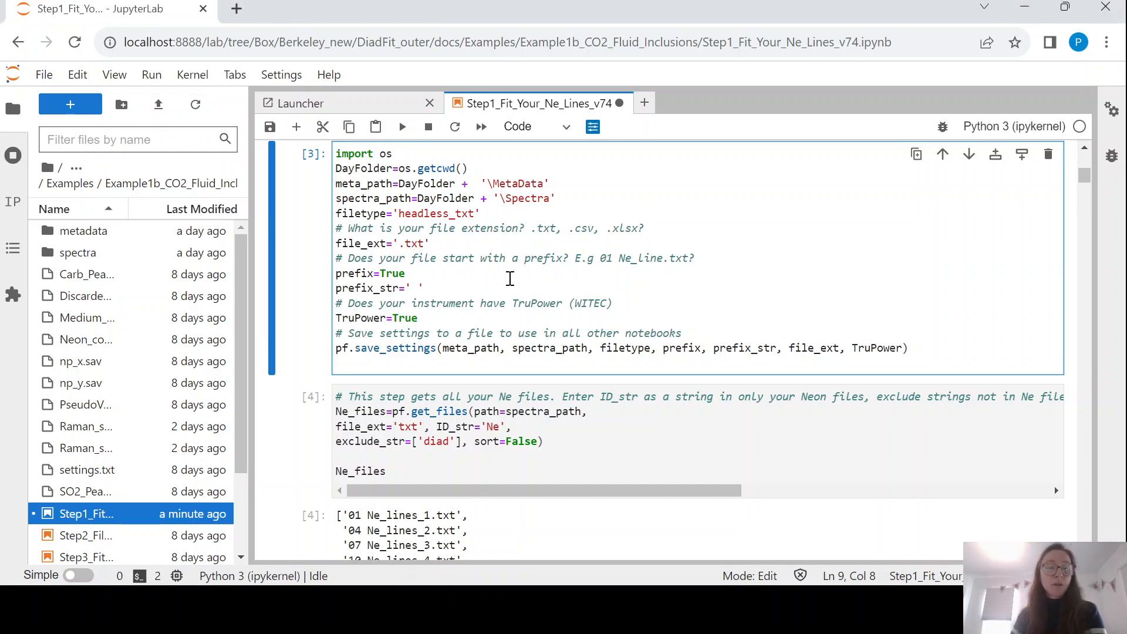
pyautogui.scroll(-1, 510, 277)
pyautogui.click(423, 229)
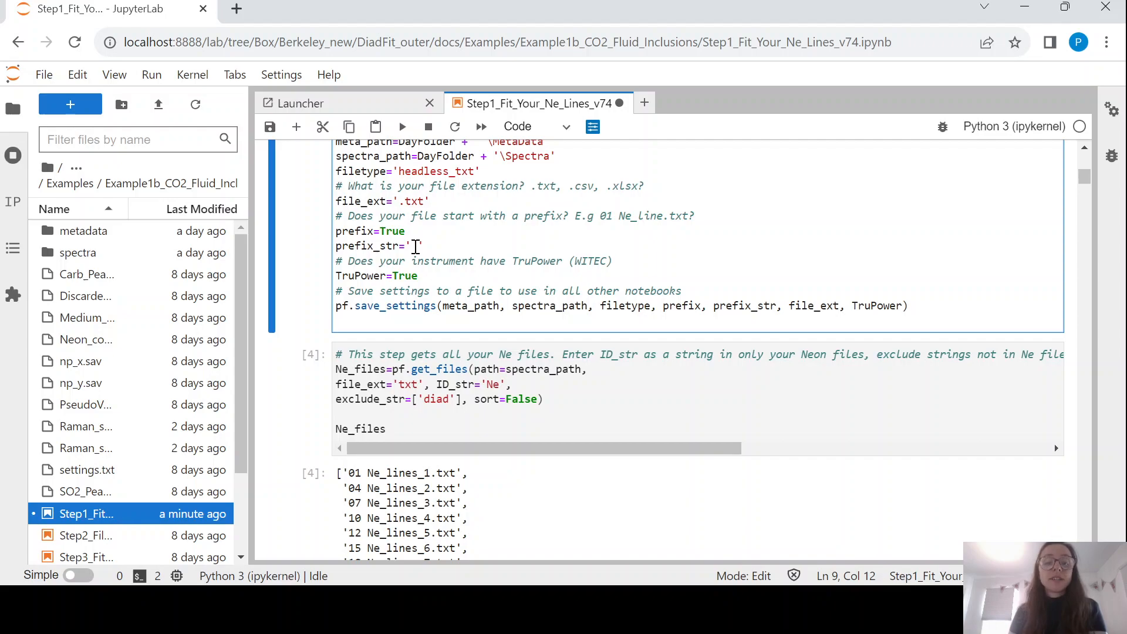
# Insert an empty line below prefix_str in the settings cell and save the notebook.
pyautogui.click(419, 247)
pyautogui.scroll(-1, 419, 247)
pyautogui.click(440, 227)
pyautogui.press('Return')
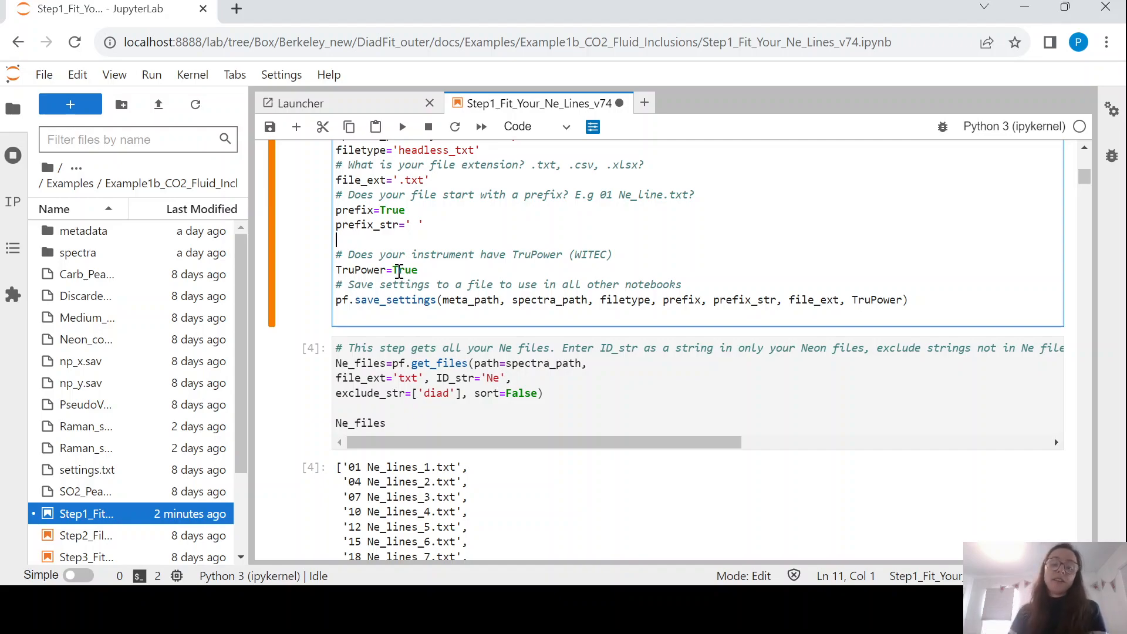
pyautogui.scroll(1, 398, 271)
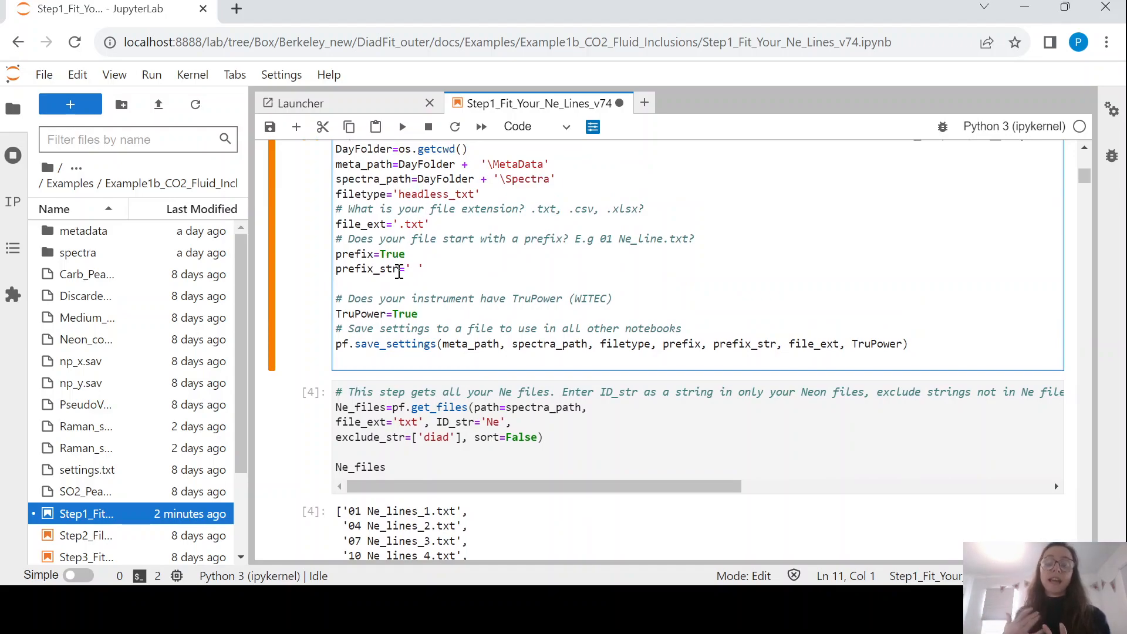
pyautogui.scroll(-1, 398, 272)
pyautogui.click(393, 287)
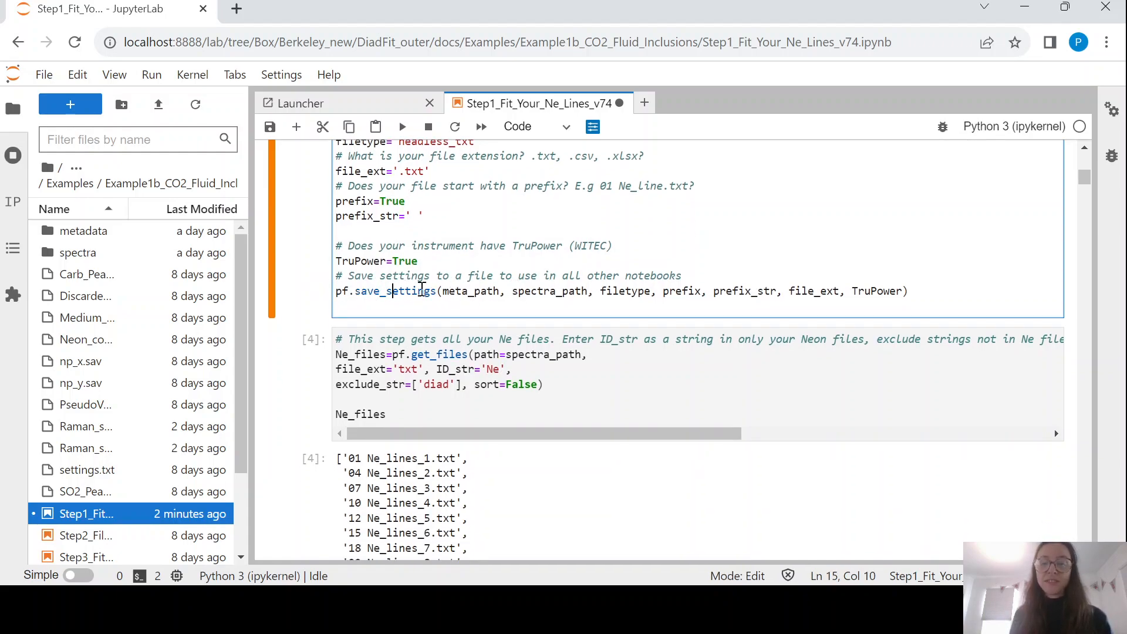
pyautogui.click(413, 602)
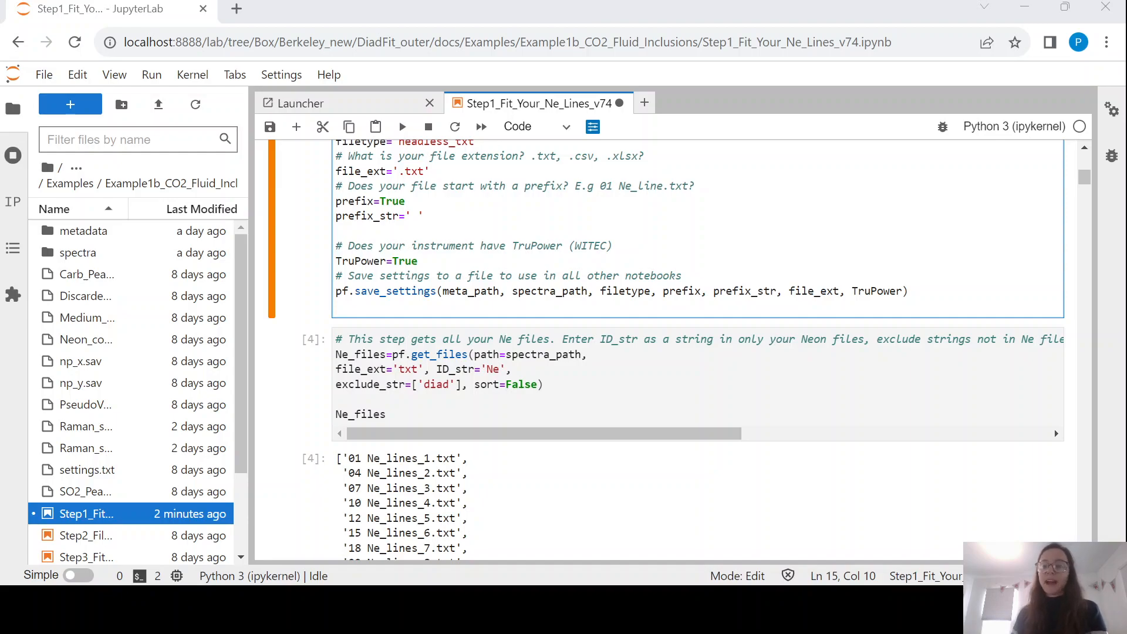
pyautogui.hotkey('ctrl', 's')
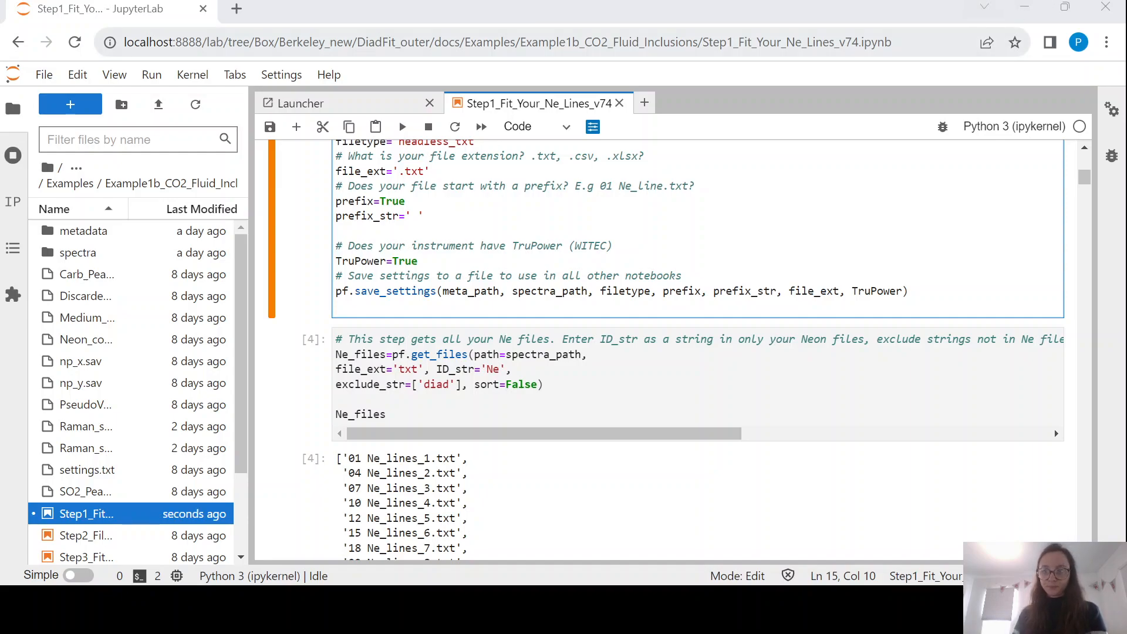
# Retype the 'Ne' ID string in the Ne_files search cell and re-run it.
pyautogui.click(764, 75)
pyautogui.scroll(-3, 731, 279)
pyautogui.scroll(2, 639, 229)
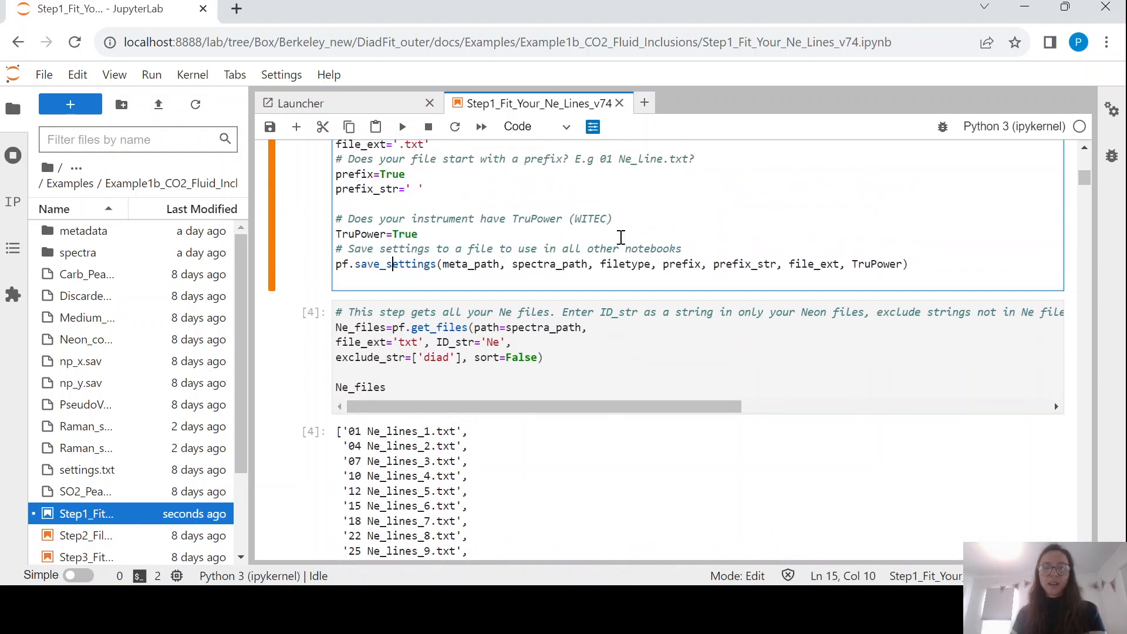
pyautogui.click(544, 327)
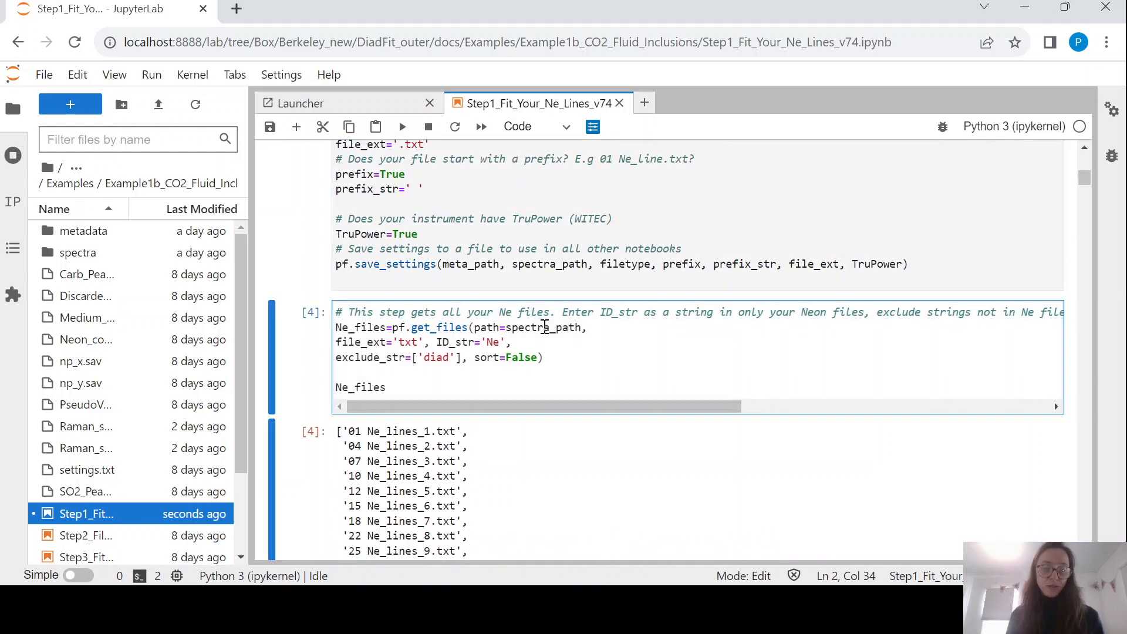
pyautogui.scroll(-1, 544, 327)
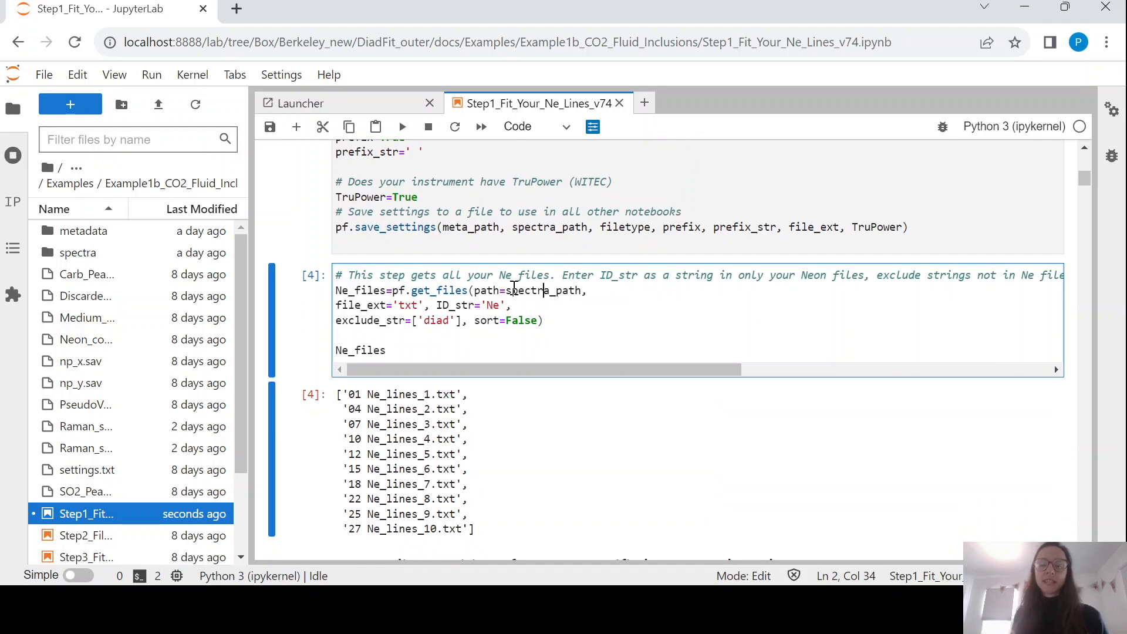
pyautogui.moveTo(512, 290); pyautogui.dragTo(582, 291)
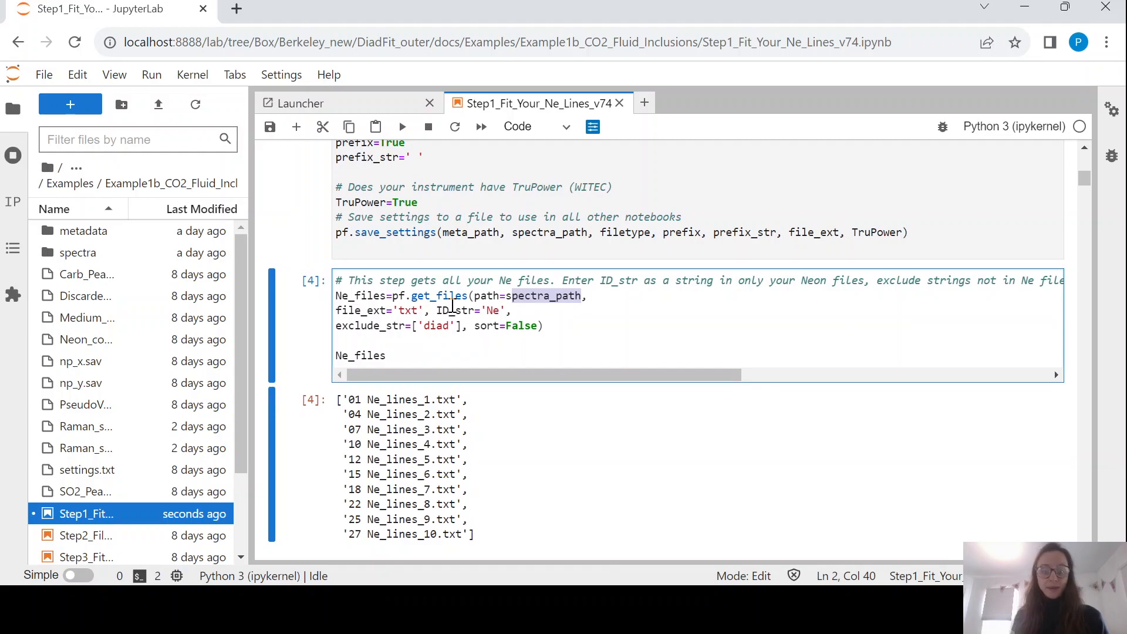
pyautogui.scroll(-2, 440, 276)
pyautogui.moveTo(486, 195); pyautogui.dragTo(508, 195)
pyautogui.click(505, 195)
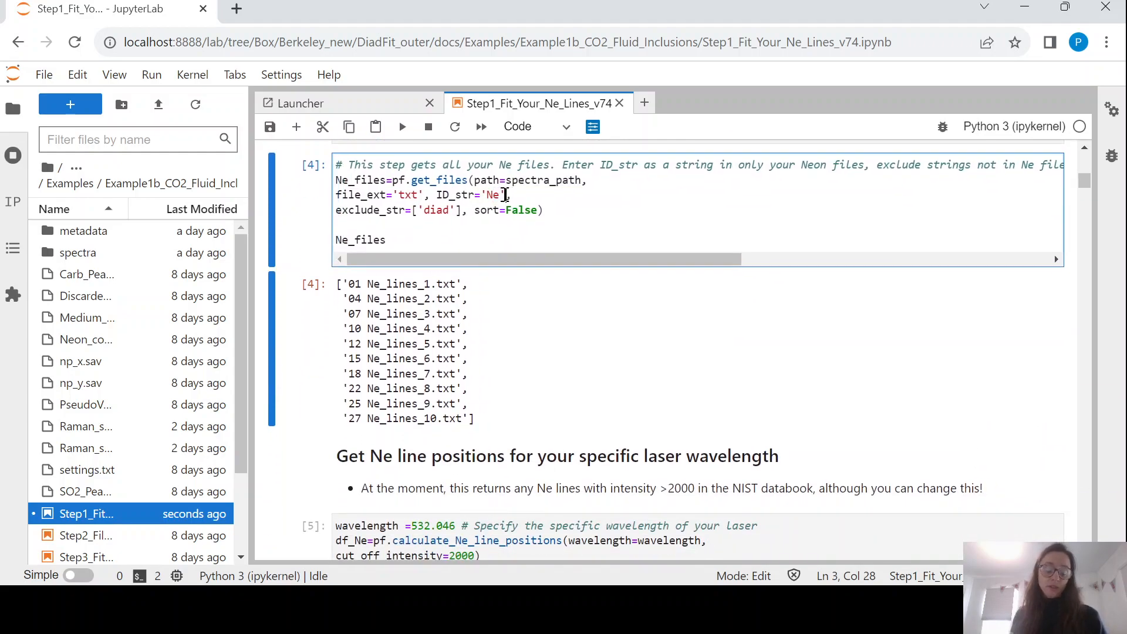
pyautogui.click(494, 197)
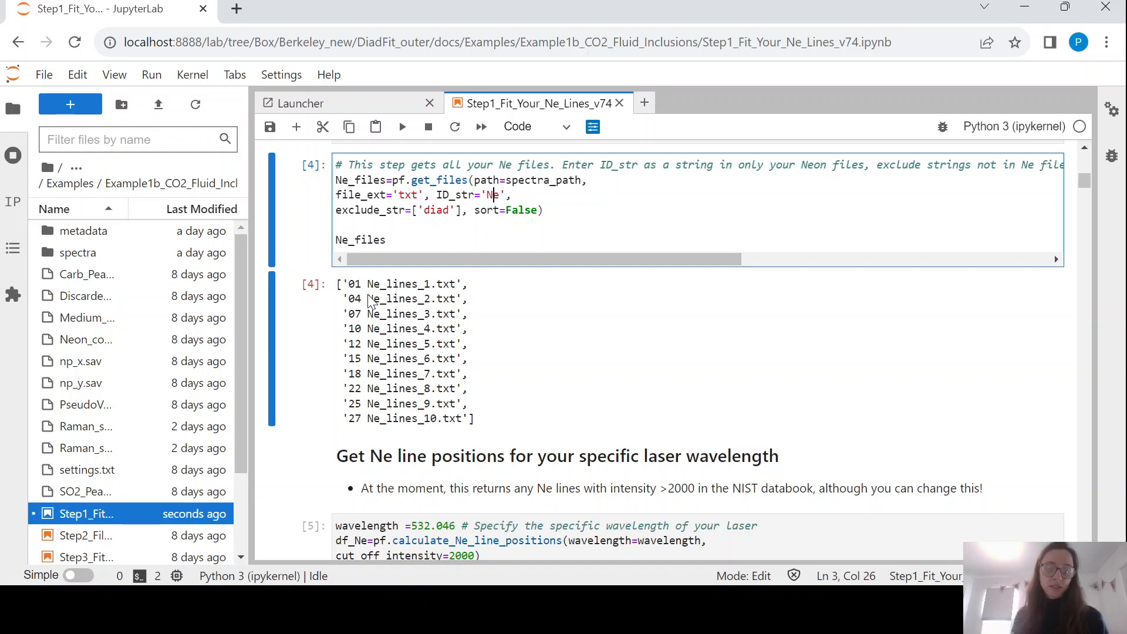
pyautogui.click(500, 196)
pyautogui.press('BackSpace')
pyautogui.write('e')
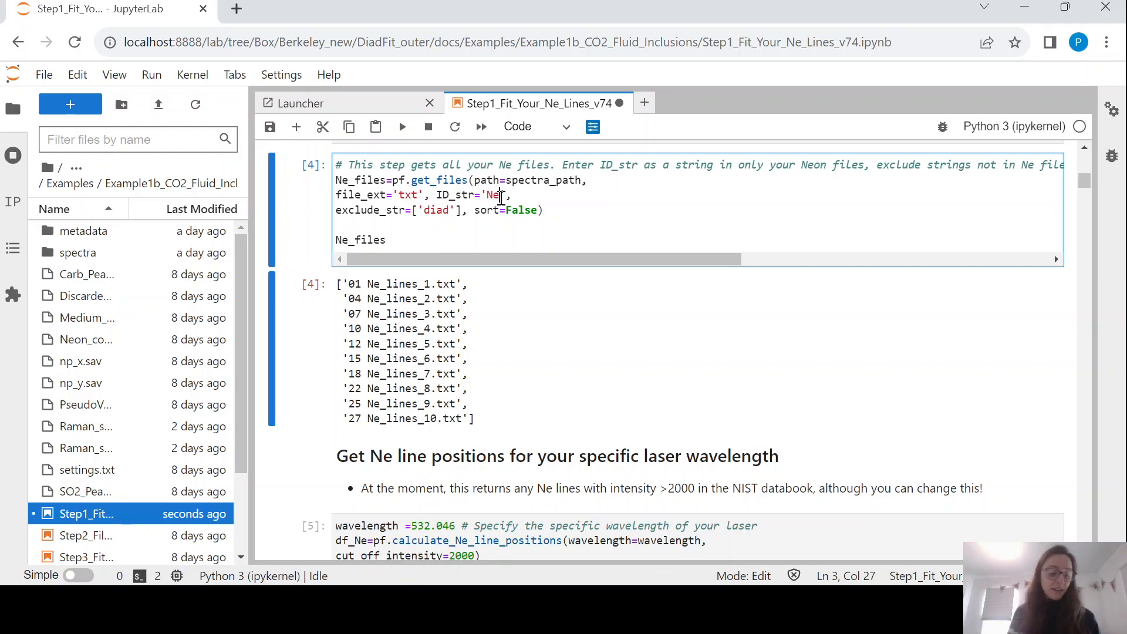
pyautogui.hotkey('ctrl', 'Return')
# Run the settings cell, then the Ne_files cell, listing ten files from '01 Ne_lines_1.txt' to '27 Ne_lines_10.txt'.
pyautogui.click(459, 196)
pyautogui.scroll(5, 458, 196)
pyautogui.click(415, 227)
pyautogui.hotkey('ctrl', 'Return')
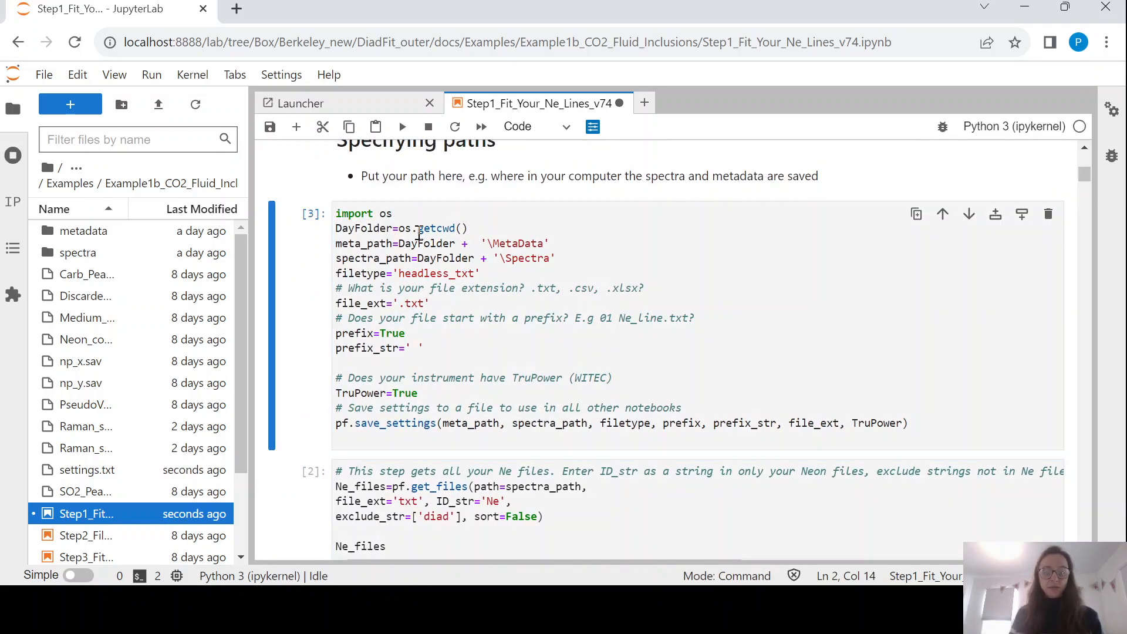
pyautogui.scroll(-3, 418, 233)
pyautogui.click(415, 303)
pyautogui.hotkey('ctrl', 'Return')
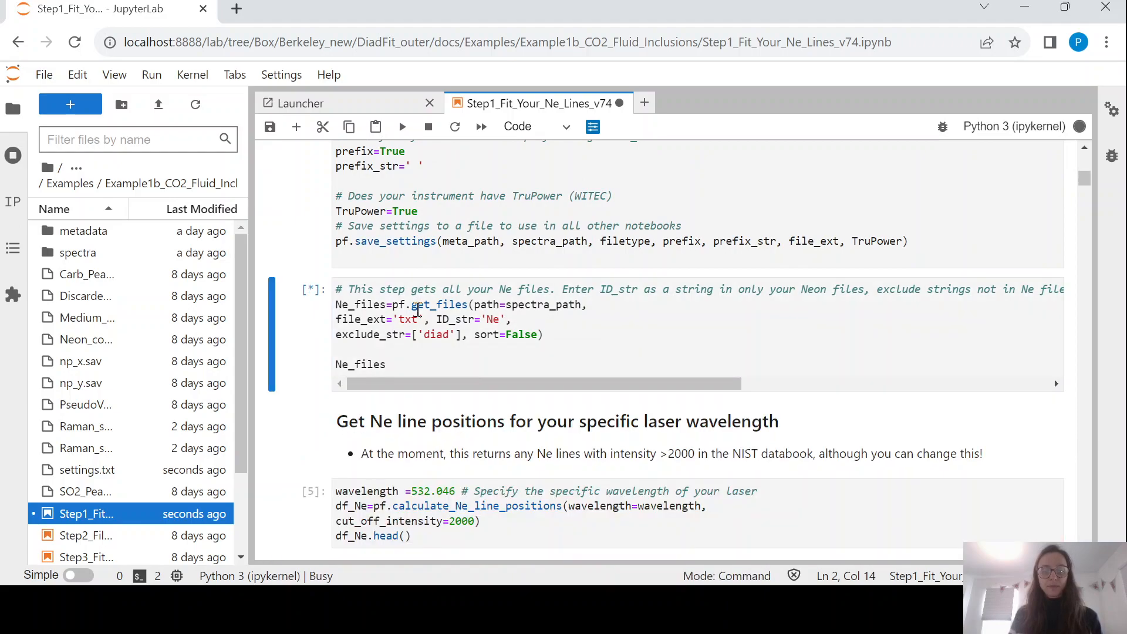
pyautogui.scroll(-2, 419, 311)
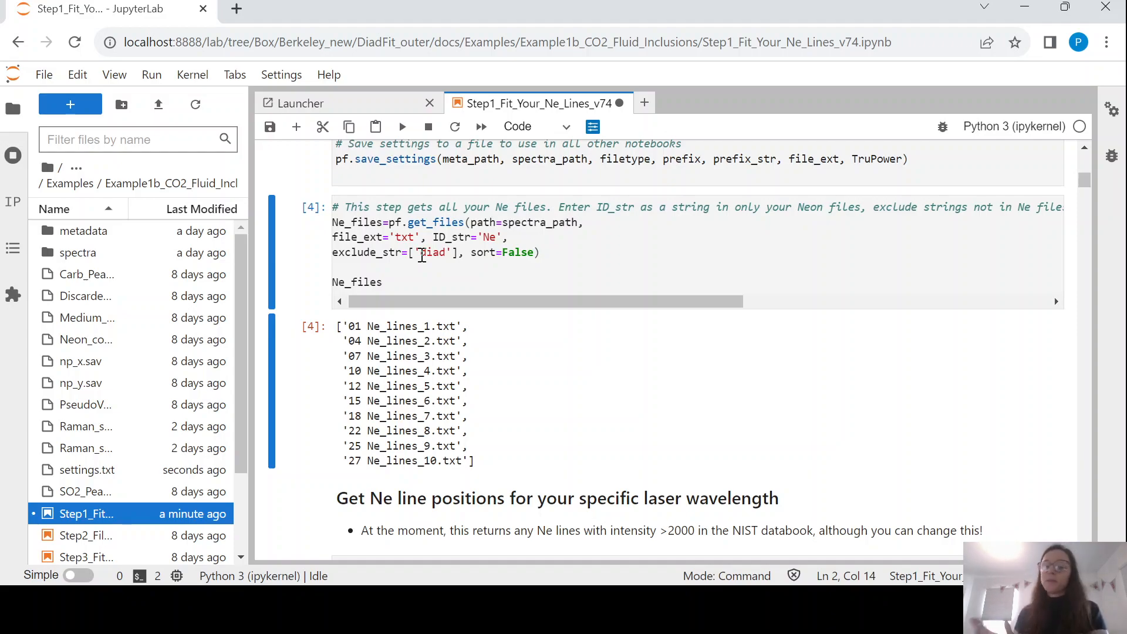
# Run calculate_Ne_line_positions for 532.046 nm, giving lines from 818.699523 to 1447.564622 cm-1.
pyautogui.scroll(-5, 484, 308)
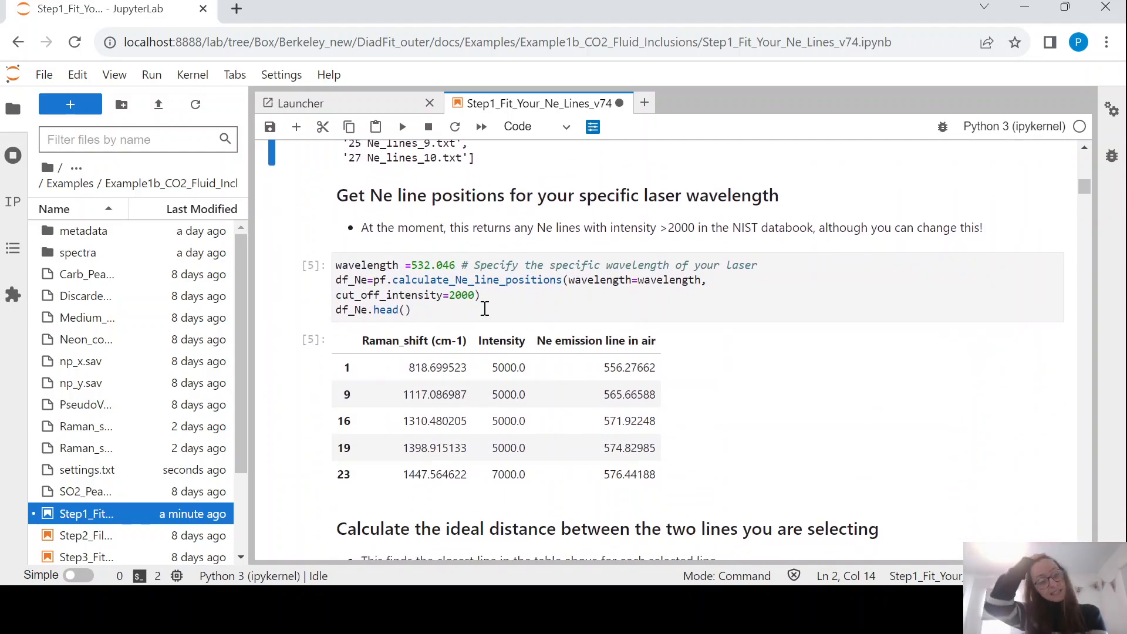
pyautogui.click(468, 264)
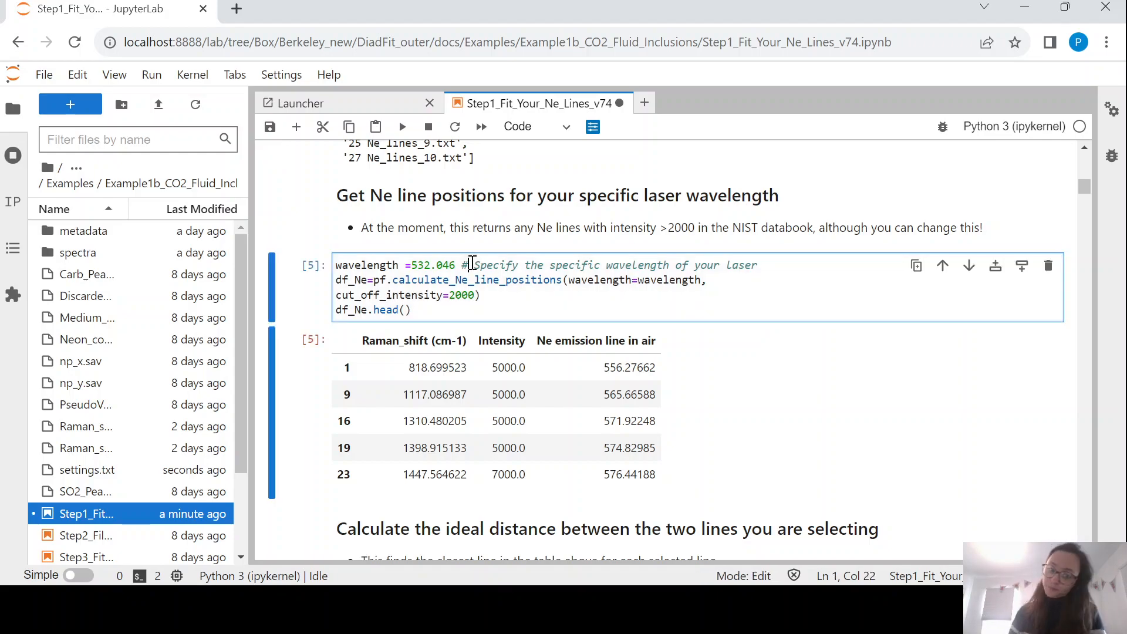
pyautogui.moveTo(392, 280); pyautogui.dragTo(554, 287)
pyautogui.click(542, 292)
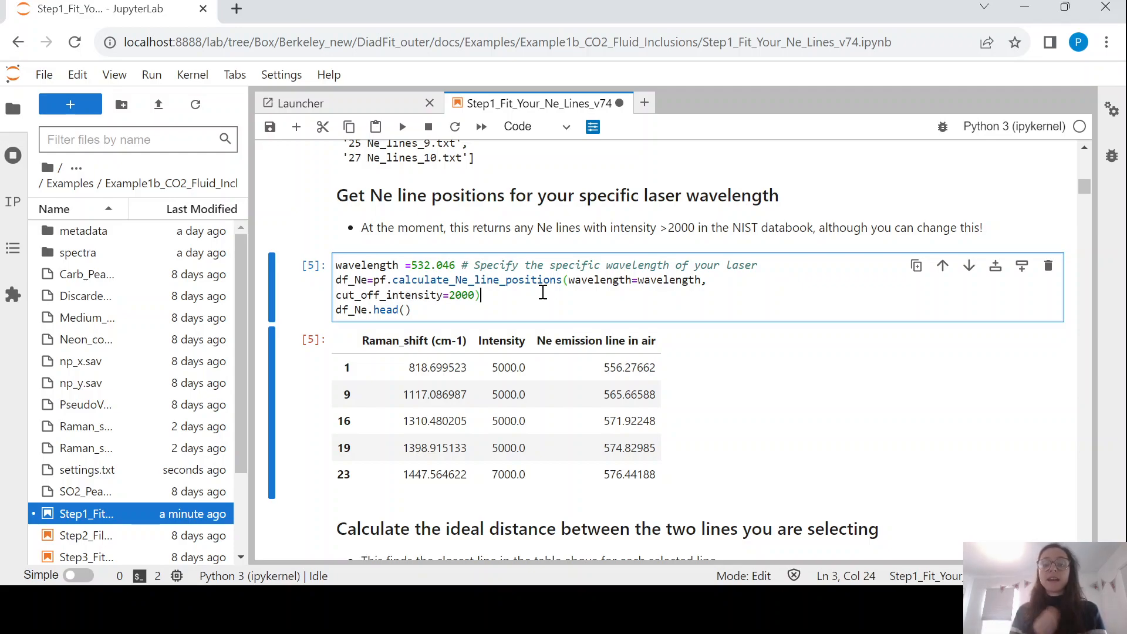
pyautogui.hotkey('ctrl', 'Return')
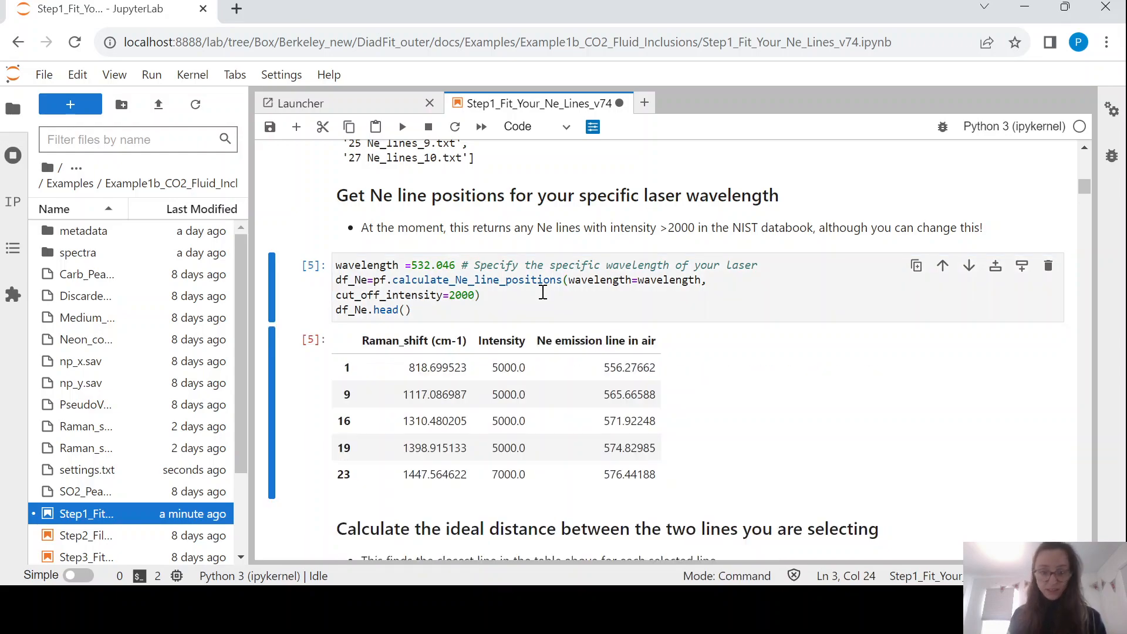
pyautogui.scroll(-3, 543, 292)
pyautogui.scroll(1, 541, 294)
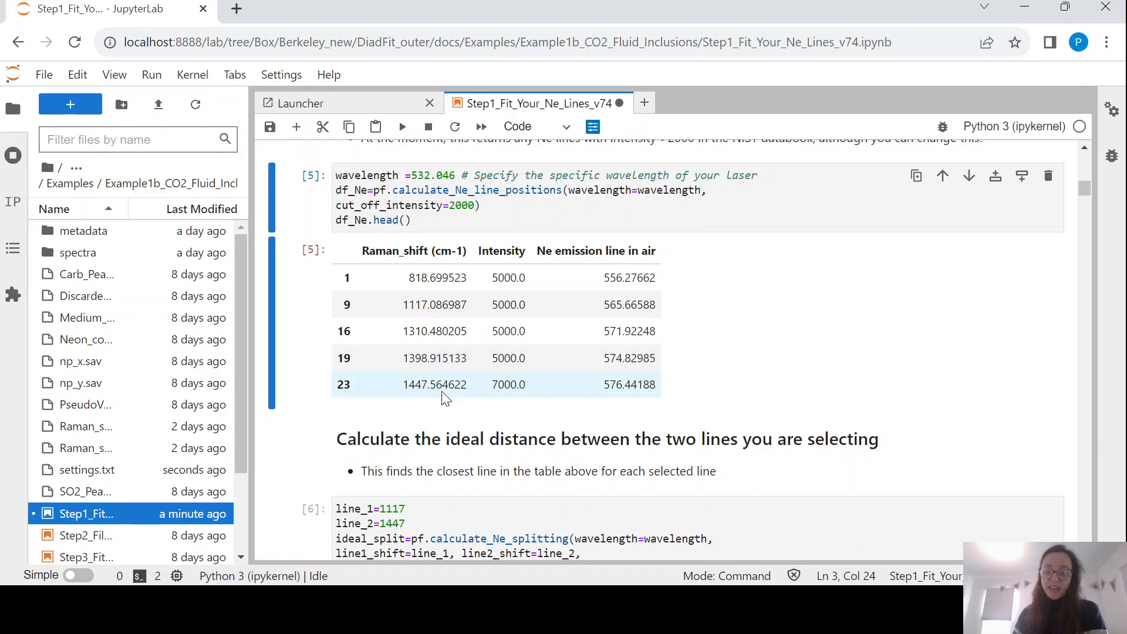
pyautogui.scroll(-2, 443, 391)
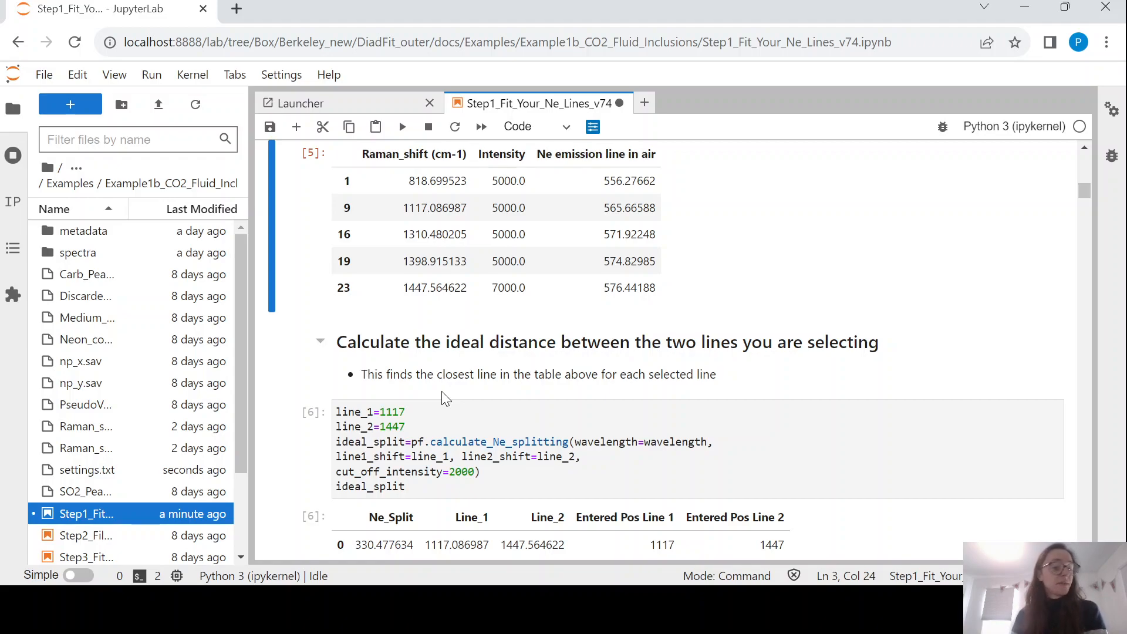
# Inspect line values 1117 and 1447 and the calculate_Ne_splitting call giving Ne_Split 330.477634.
pyautogui.scroll(-2, 445, 396)
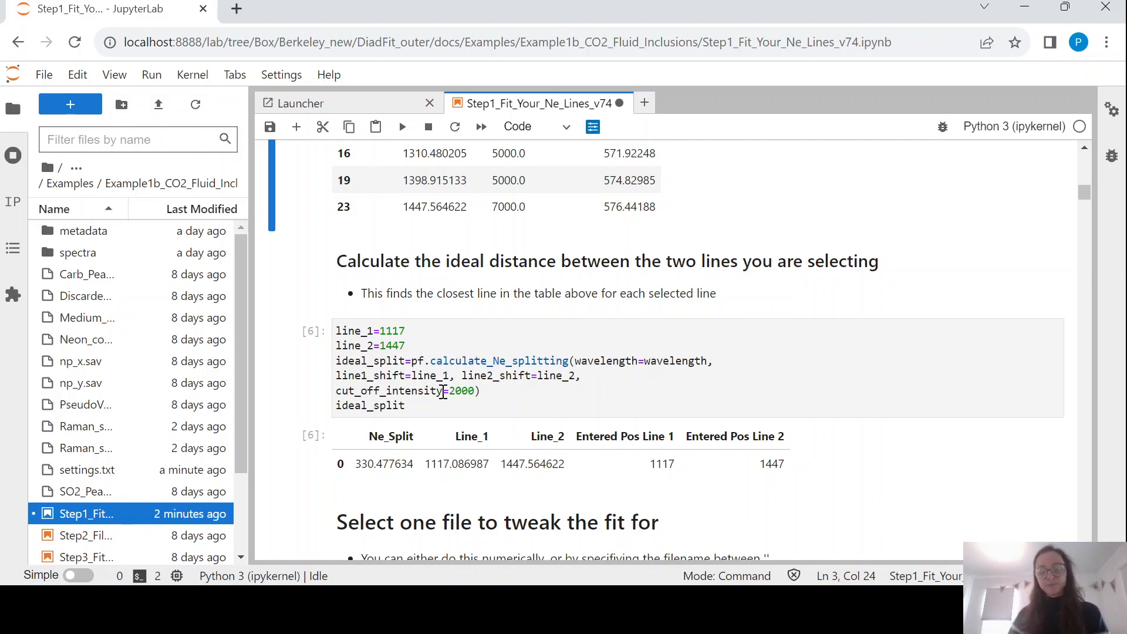
pyautogui.moveTo(381, 330); pyautogui.dragTo(414, 348)
pyautogui.click(412, 334)
pyautogui.click(416, 348)
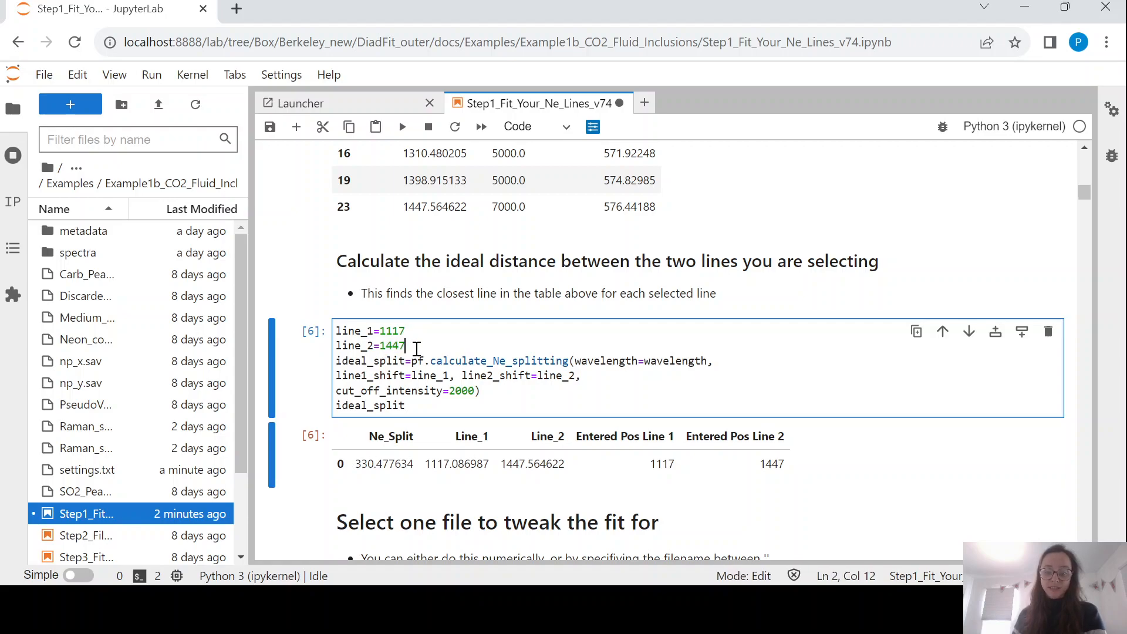
pyautogui.scroll(-3, 416, 349)
pyautogui.click(417, 285)
pyautogui.moveTo(418, 285); pyautogui.dragTo(568, 287)
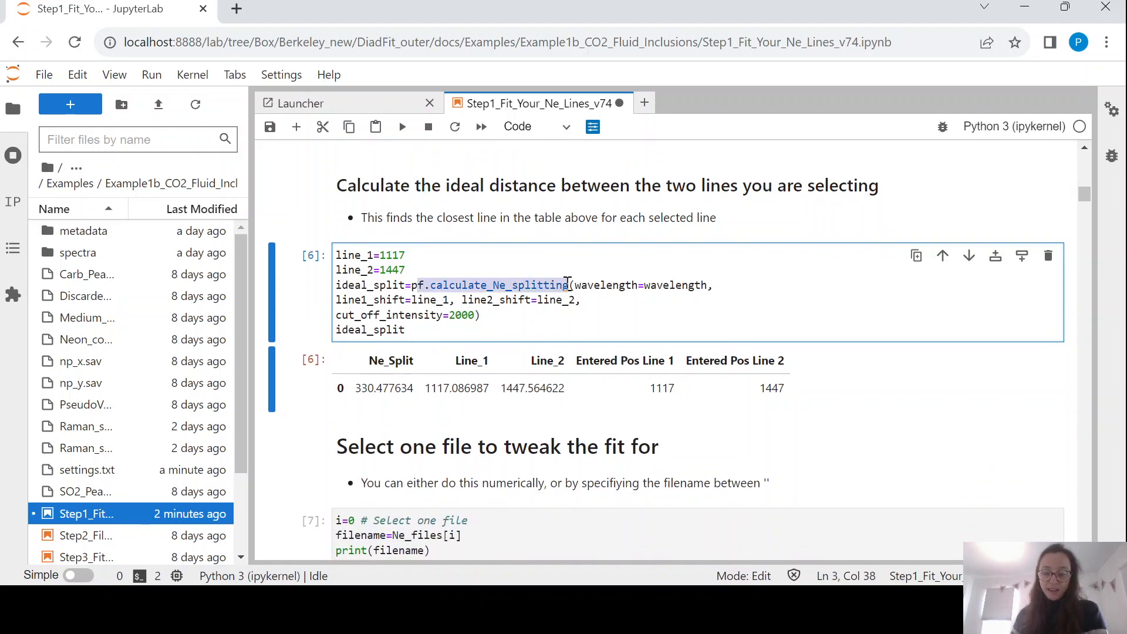
pyautogui.click(532, 297)
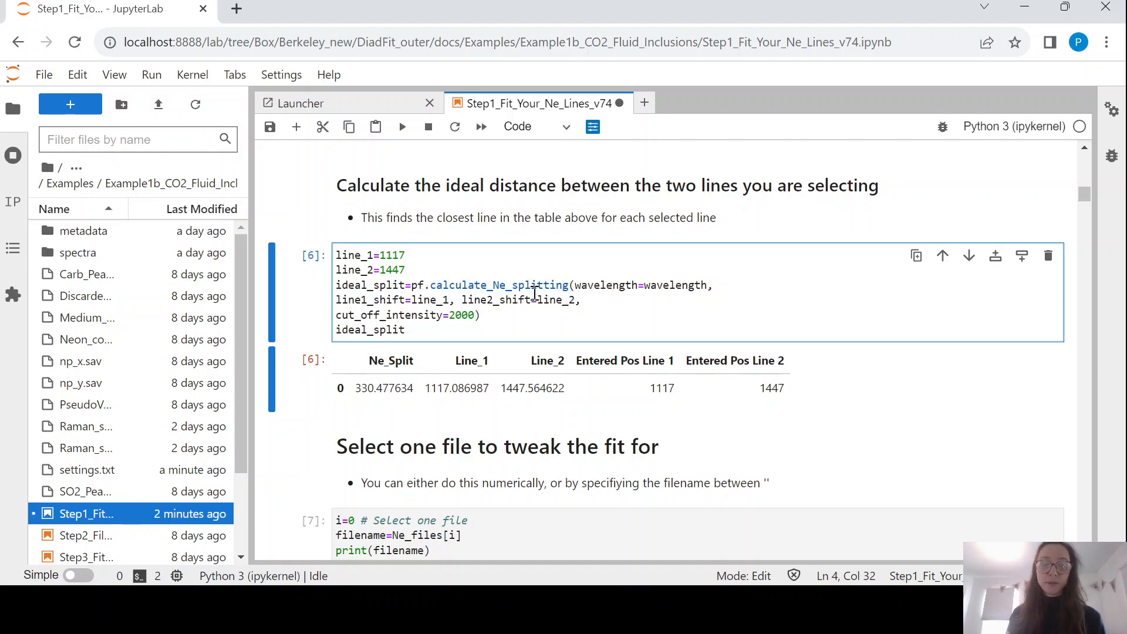
# Go over the line_1 and line_2 entries again and save the notebook.
pyautogui.click(405, 254)
pyautogui.click(381, 255)
pyautogui.click(414, 254)
pyautogui.scroll(3, 414, 258)
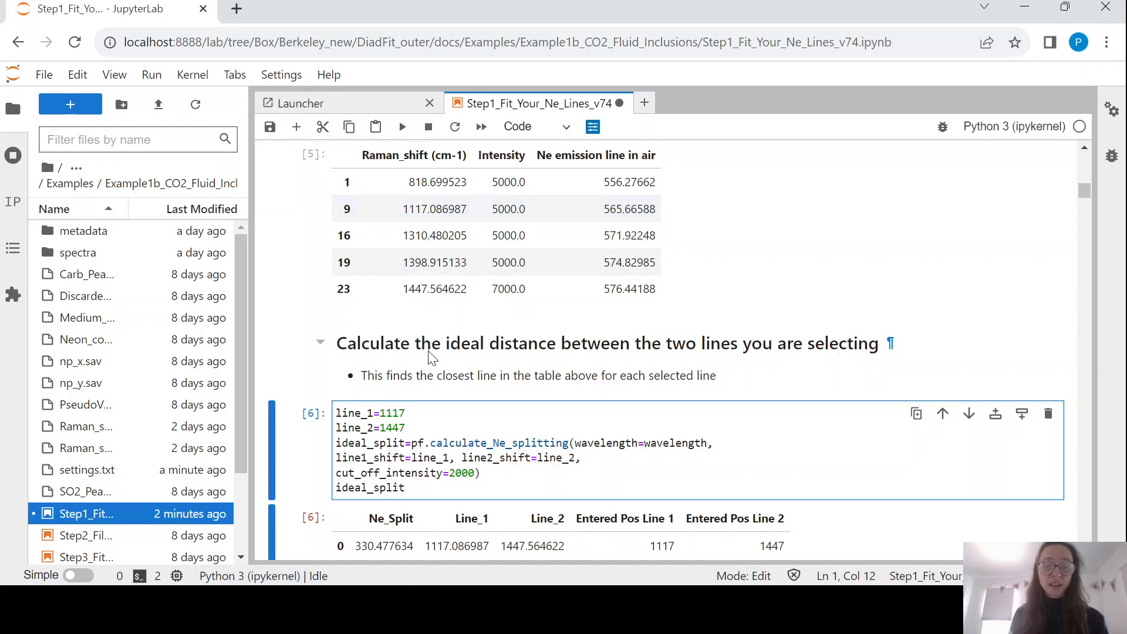
pyautogui.click(417, 427)
pyautogui.press('Escape')
pyautogui.scroll(-2, 469, 420)
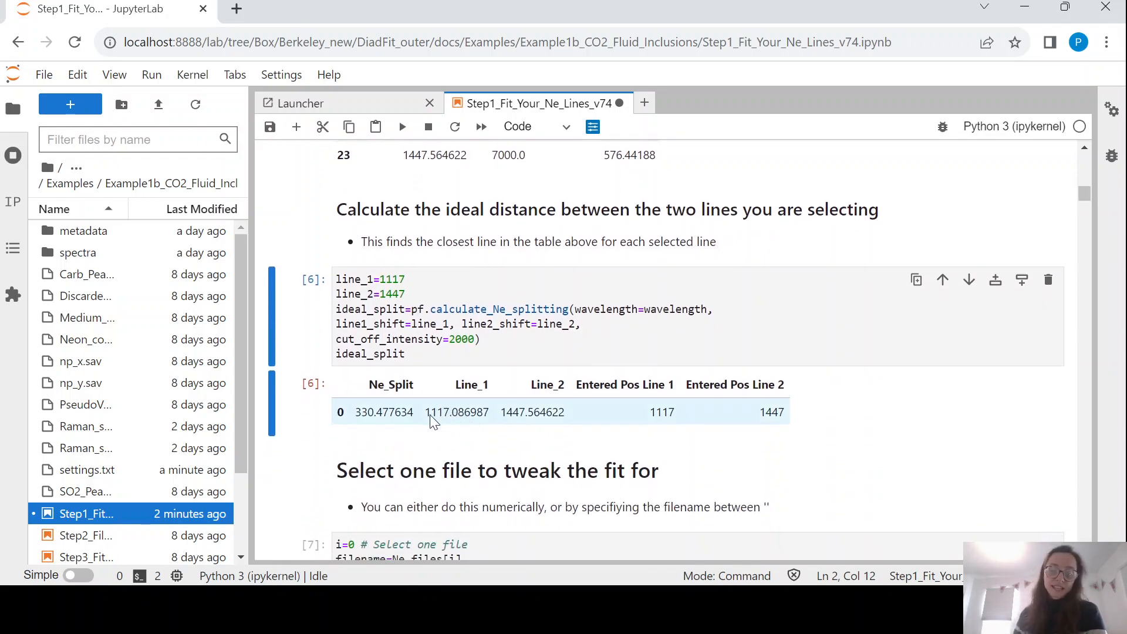
pyautogui.hotkey('ctrl', 's')
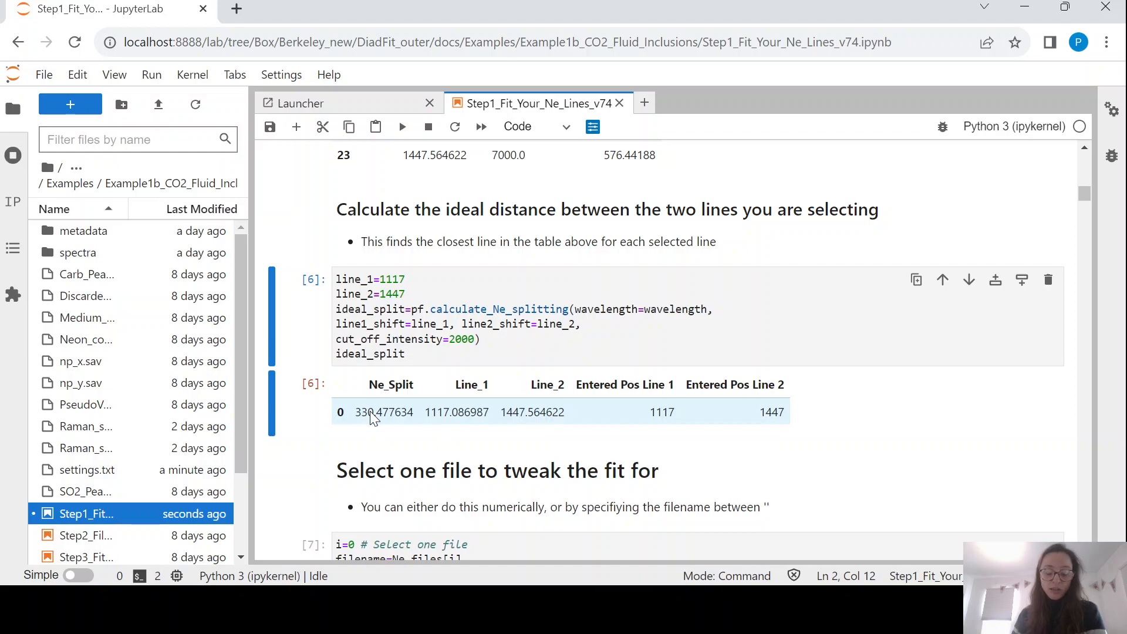
pyautogui.scroll(-3, 397, 262)
# Review the file selection and Neon_id_config settings, including threshold 0.6 and height=10.
pyautogui.scroll(-1, 397, 262)
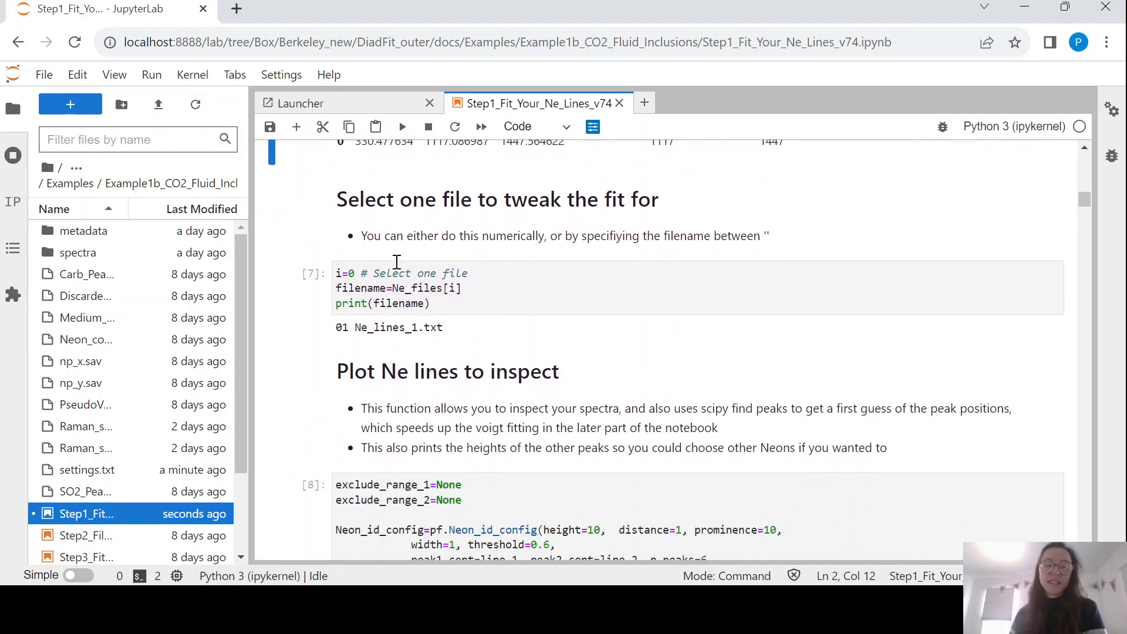
pyautogui.click(387, 288)
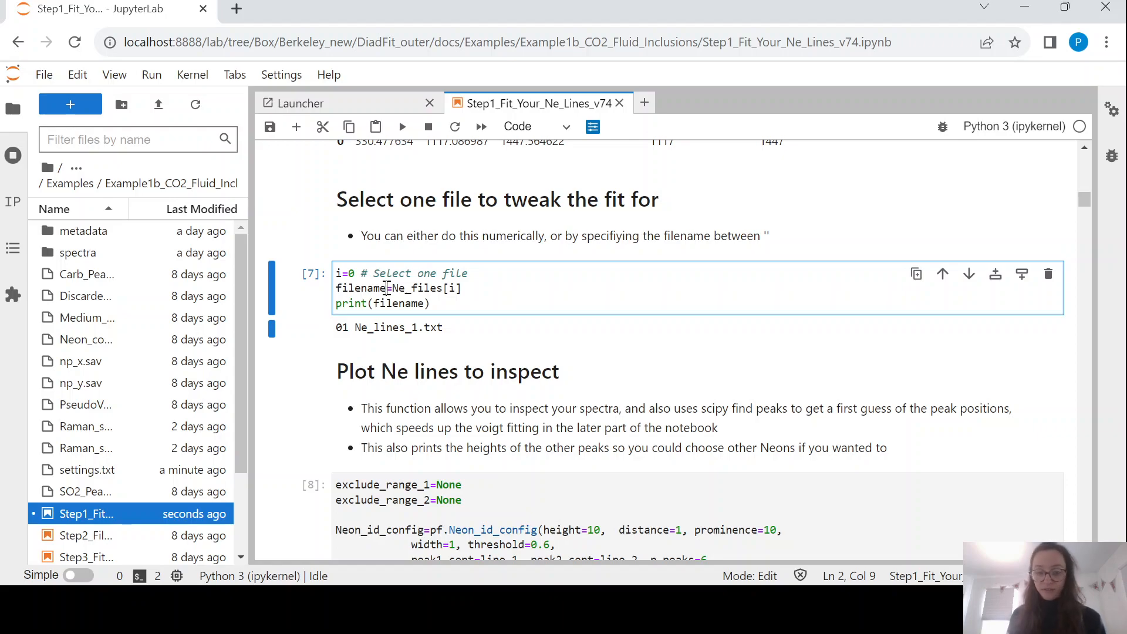
pyautogui.press('Escape')
pyautogui.scroll(-2, 387, 288)
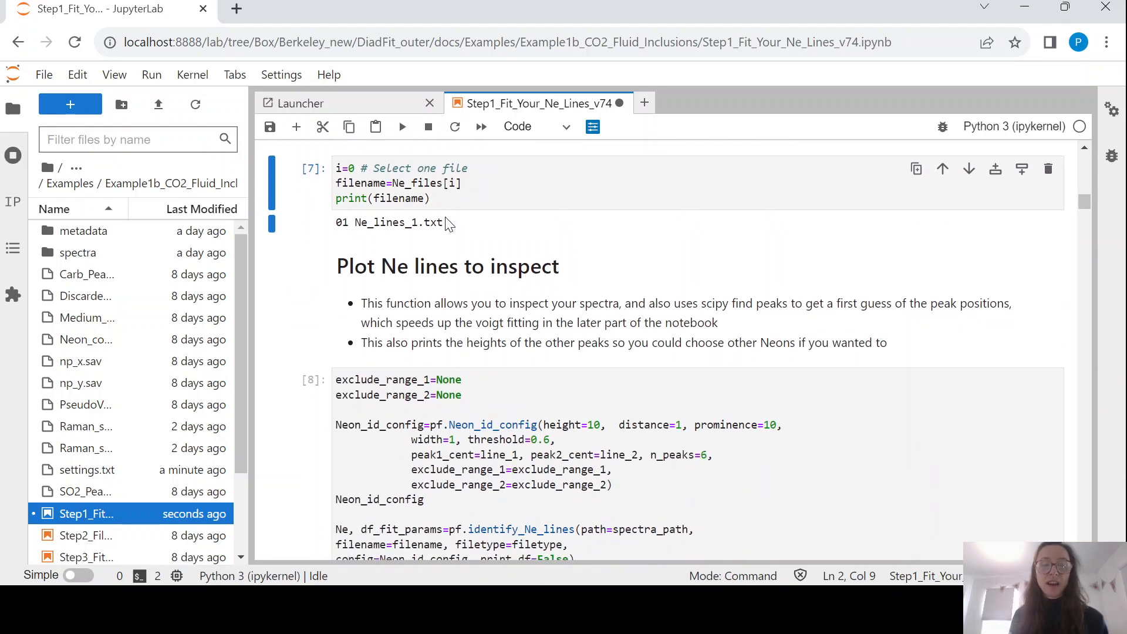
pyautogui.scroll(-2, 448, 223)
pyautogui.click(500, 270)
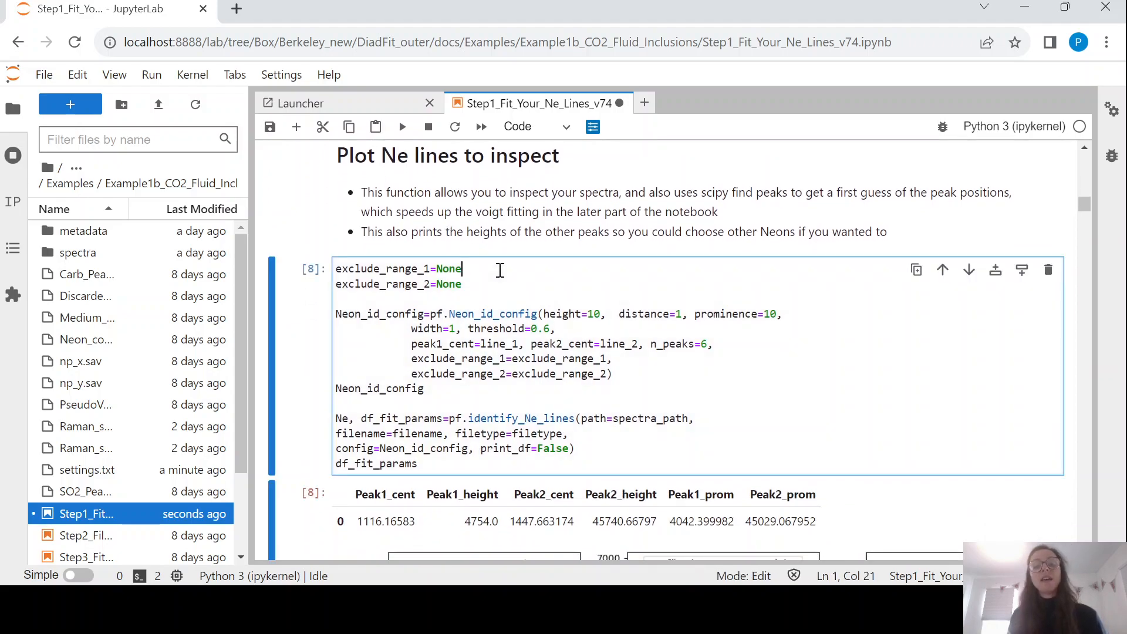
pyautogui.scroll(-1, 500, 270)
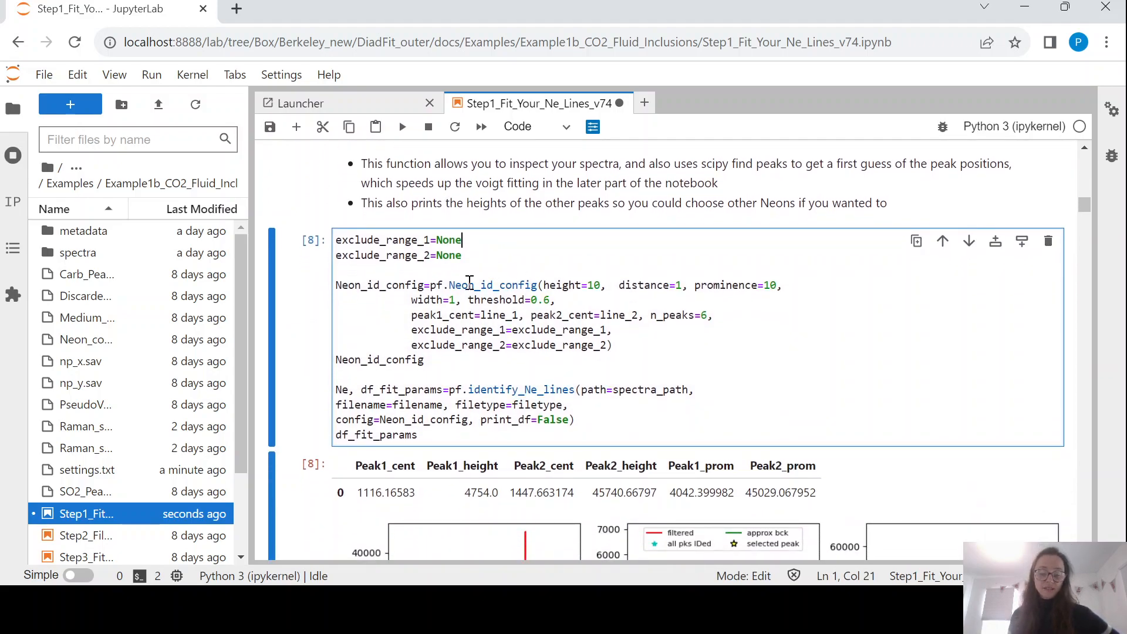
pyautogui.scroll(-2, 503, 360)
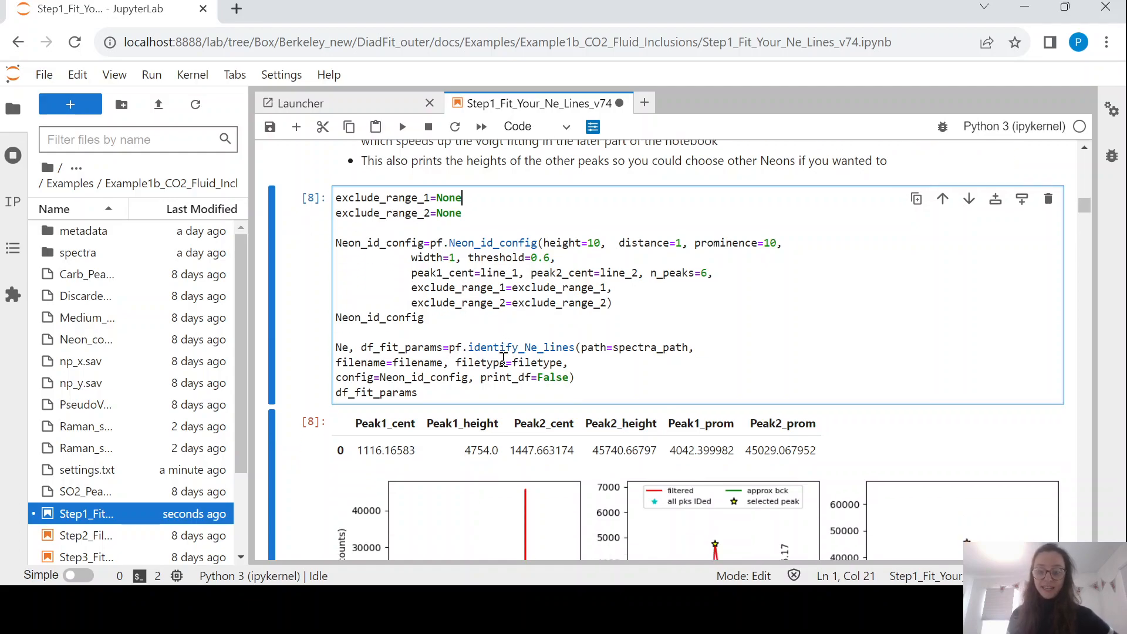
pyautogui.scroll(-2, 496, 328)
pyautogui.scroll(2, 493, 320)
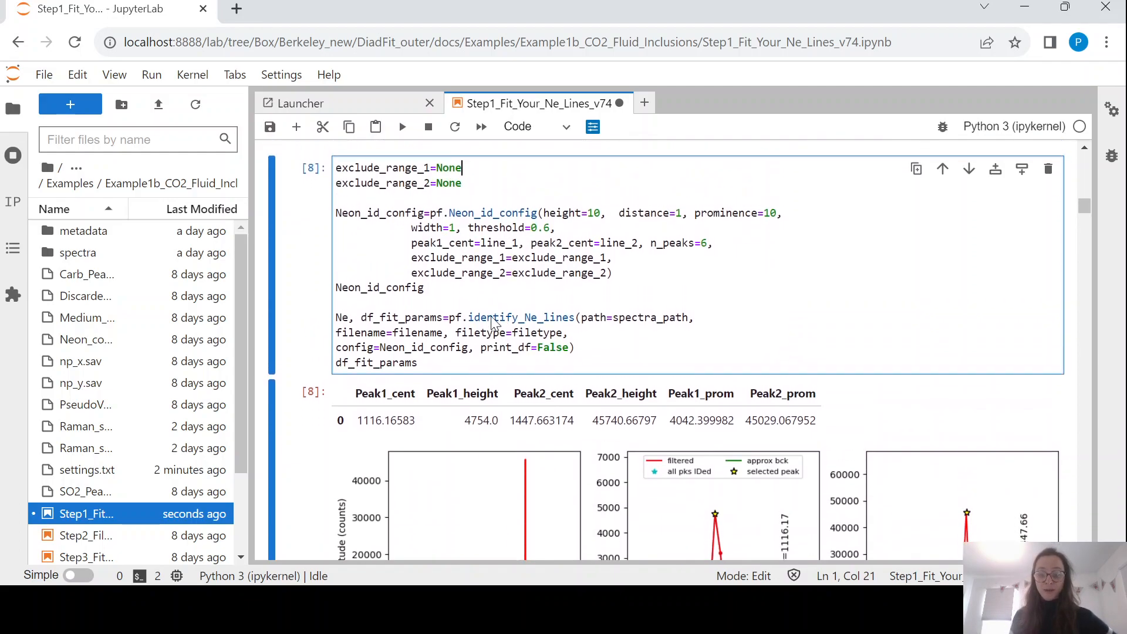
pyautogui.scroll(1, 492, 317)
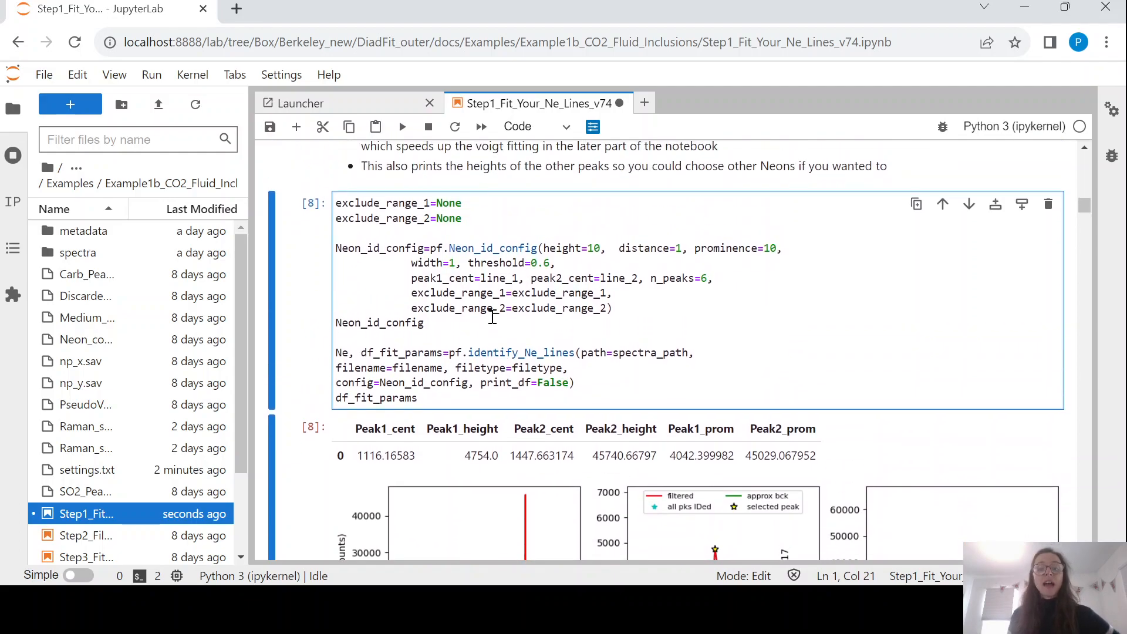
pyautogui.click(539, 258)
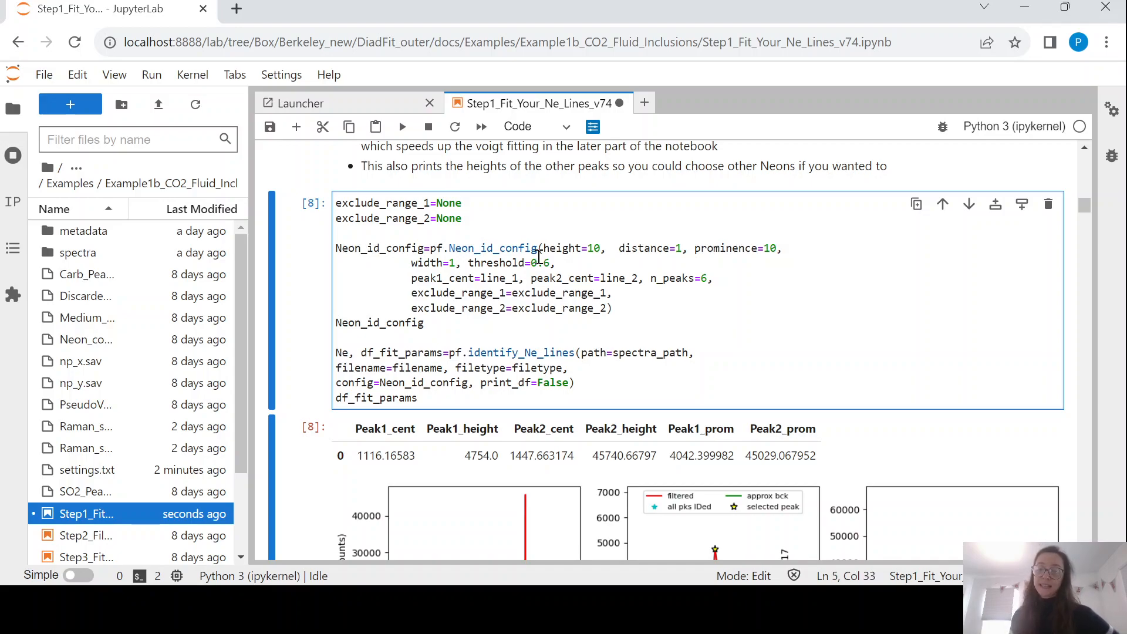
pyautogui.click(601, 252)
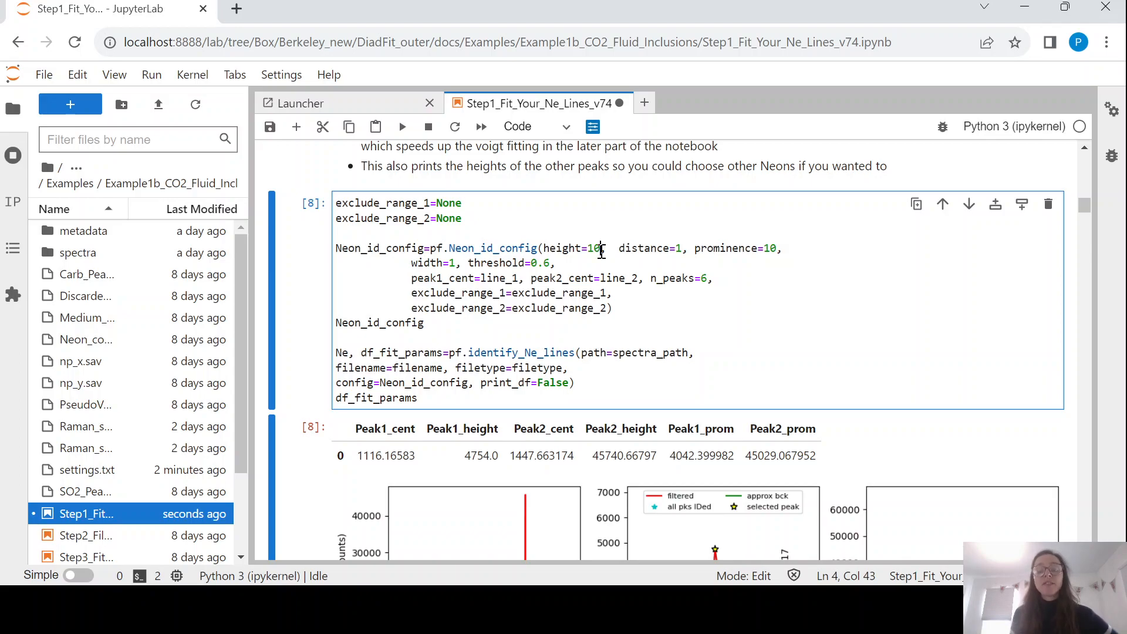
pyautogui.scroll(1, 587, 258)
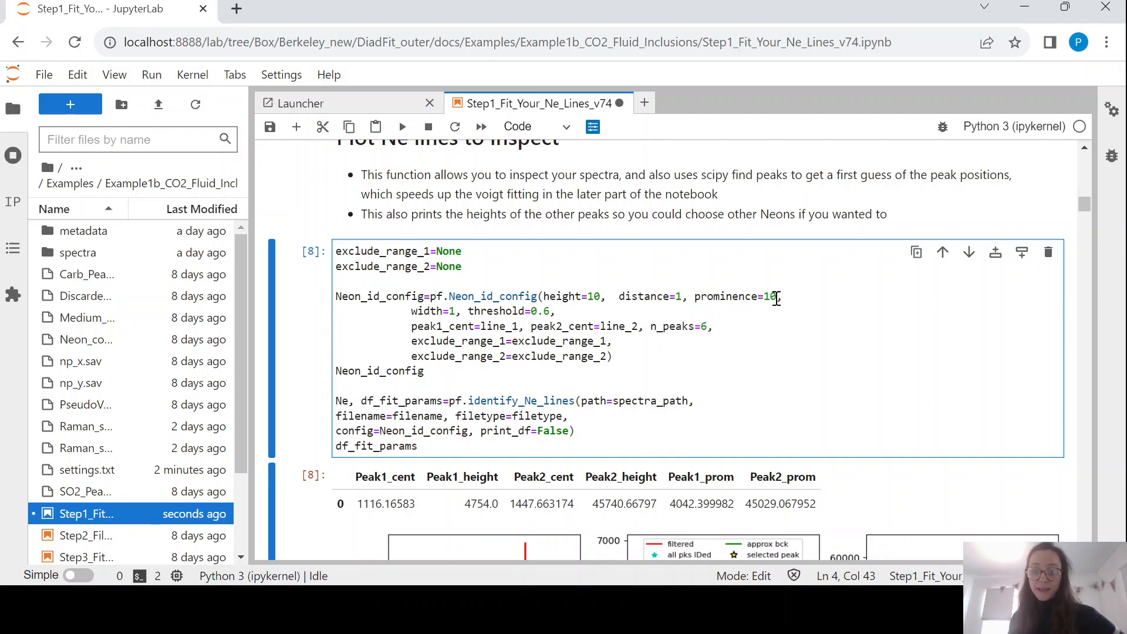
# Run the peak identification cell, finding Ne peaks at 1116.16583 and 1447.663174 cm-1.
pyautogui.hotkey('ctrl', 'Return')
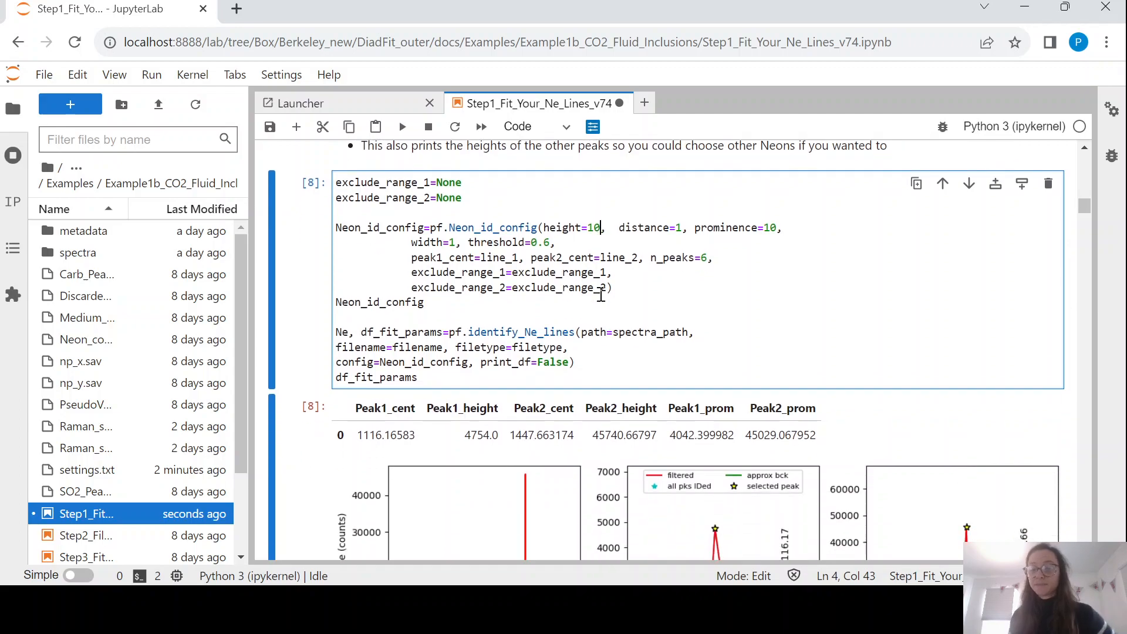
pyautogui.scroll(-3, 600, 293)
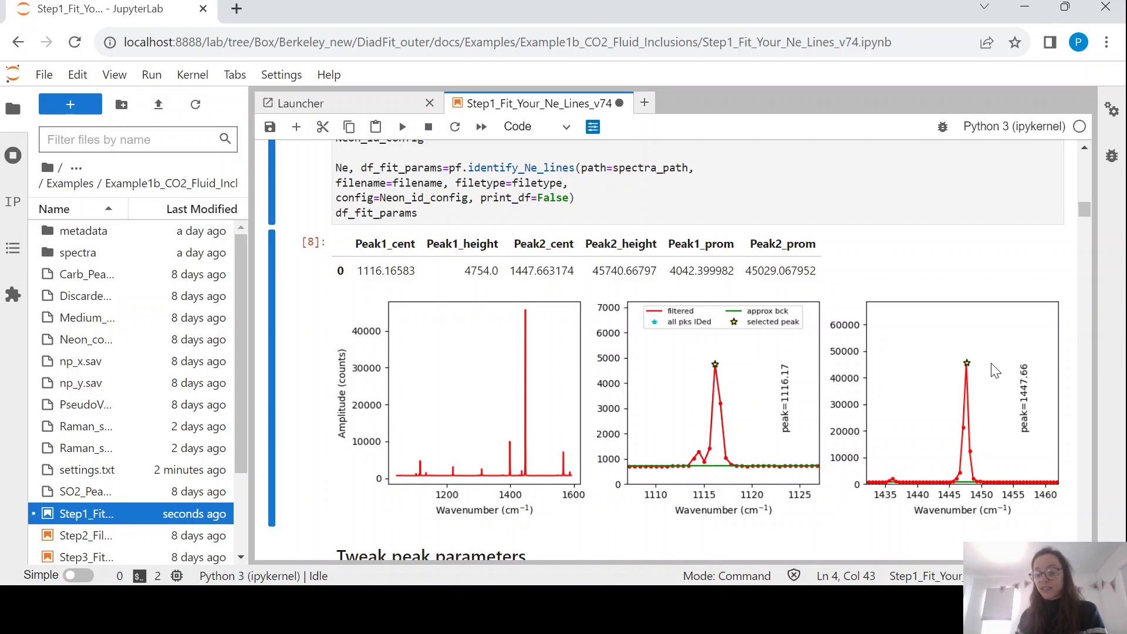
pyautogui.scroll(3, 937, 373)
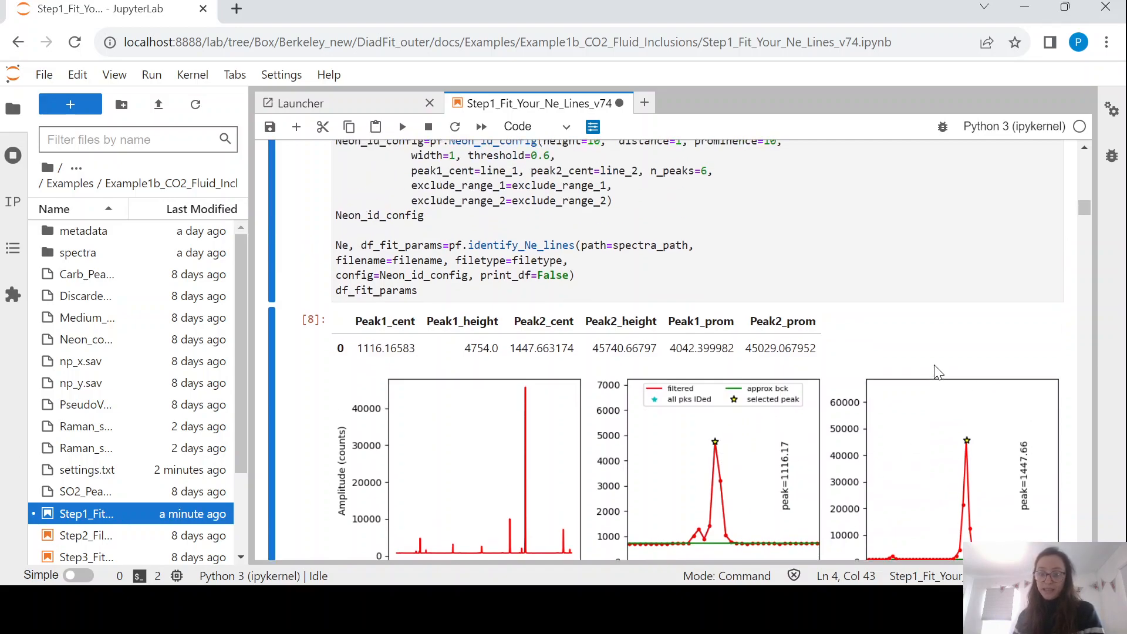
pyautogui.click(776, 223)
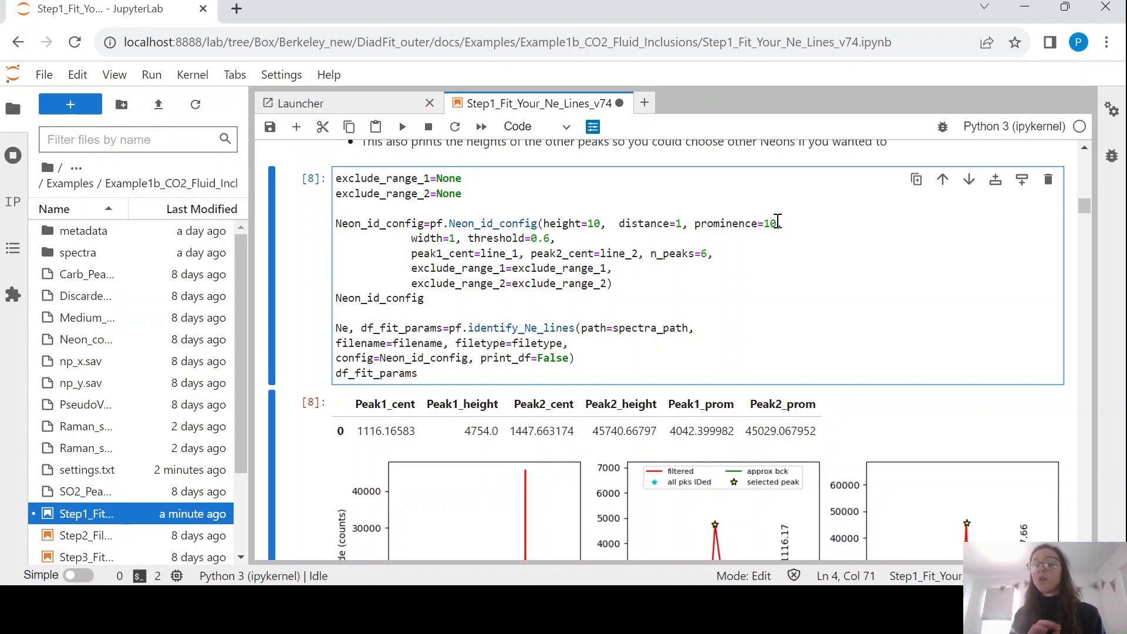
# Raise the peak prominence to larger values, up to 50000, rerunning the peak cell each time.
pyautogui.scroll(-1, 775, 221)
pyautogui.press('BackSpace')
pyautogui.press('BackSpace')
pyautogui.write('50')
pyautogui.scroll(3, 649, 414)
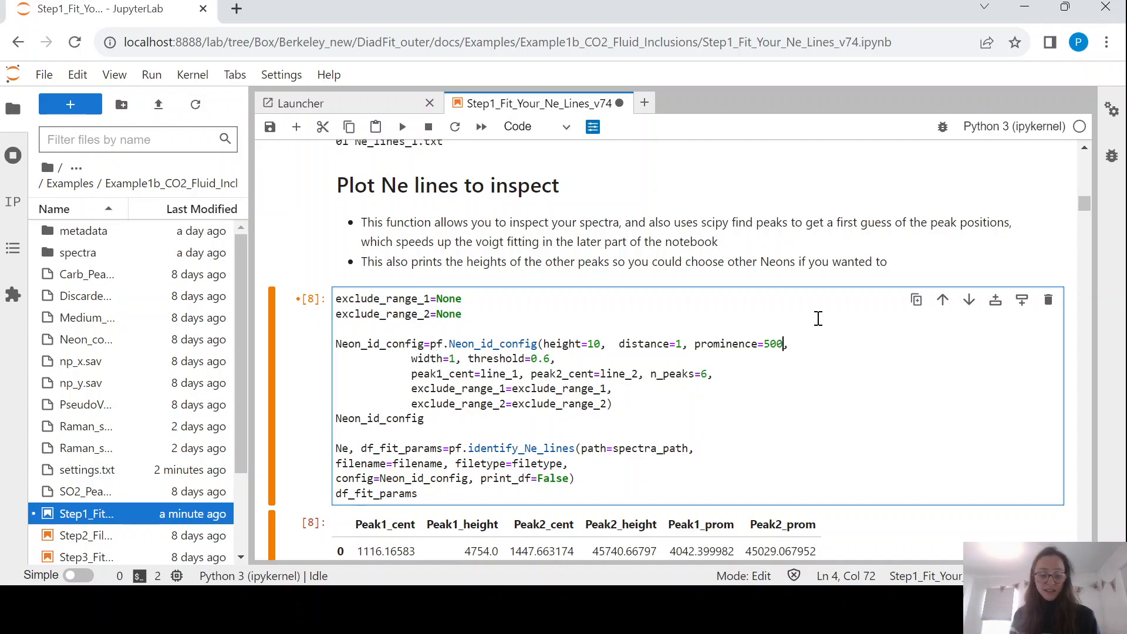
pyautogui.hotkey('ctrl', 'Return')
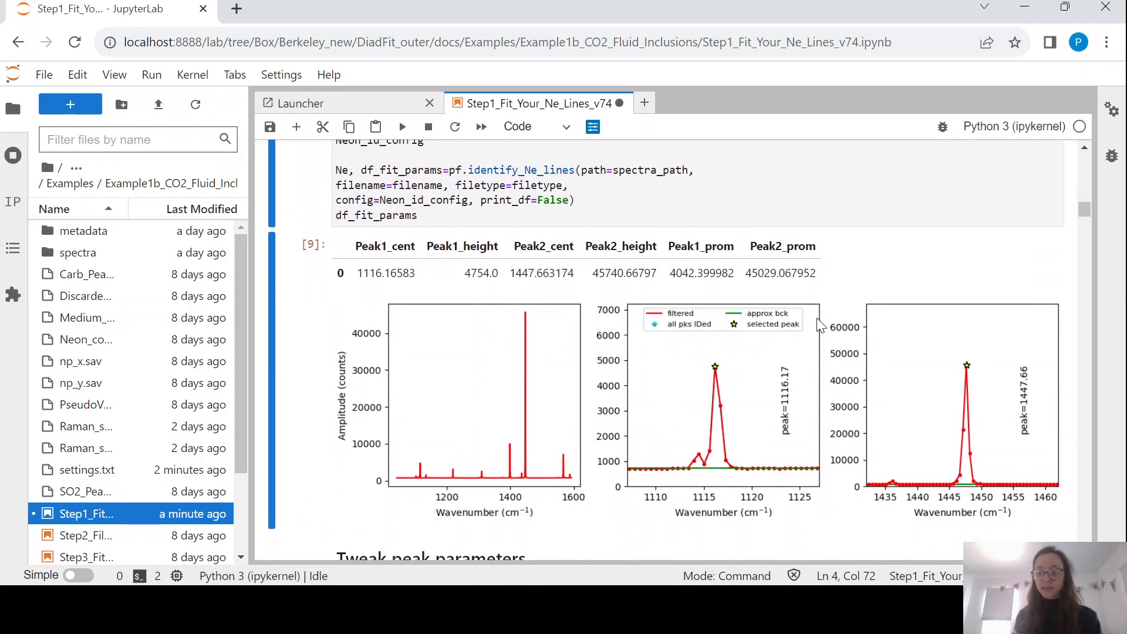
pyautogui.scroll(3, 817, 319)
pyautogui.click(785, 250)
pyautogui.write('0000,')
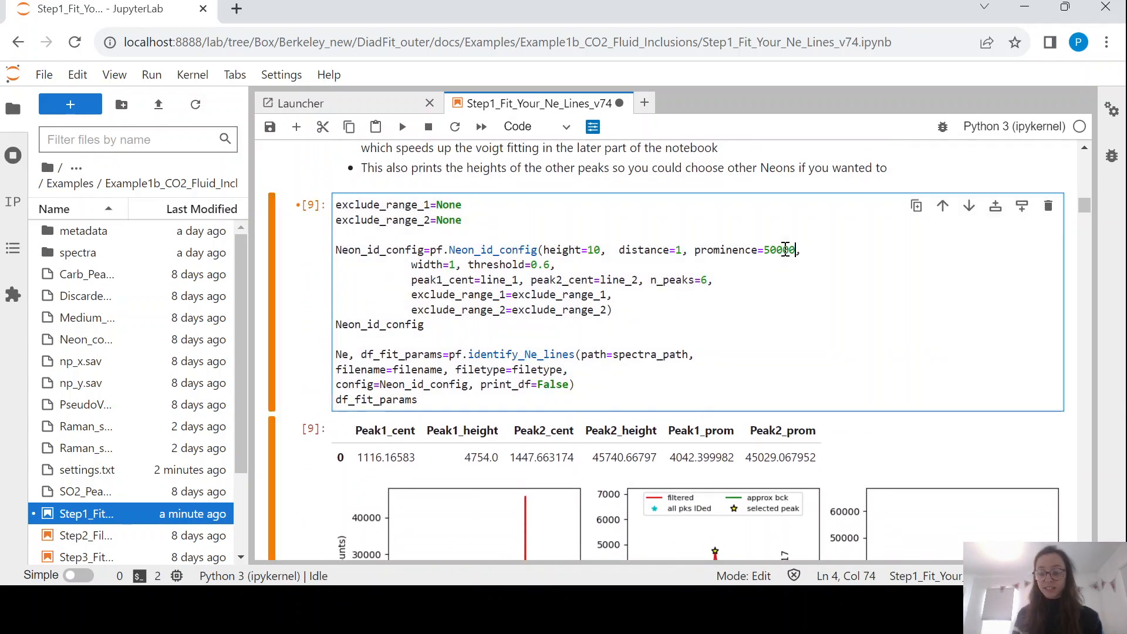
pyautogui.hotkey('ctrl', 'Return')
# Reset prominence to 10 and rerun, recovering peaks at 1116.16583 and 1447.663174 cm-1.
pyautogui.scroll(-3, 785, 249)
pyautogui.scroll(3, 785, 249)
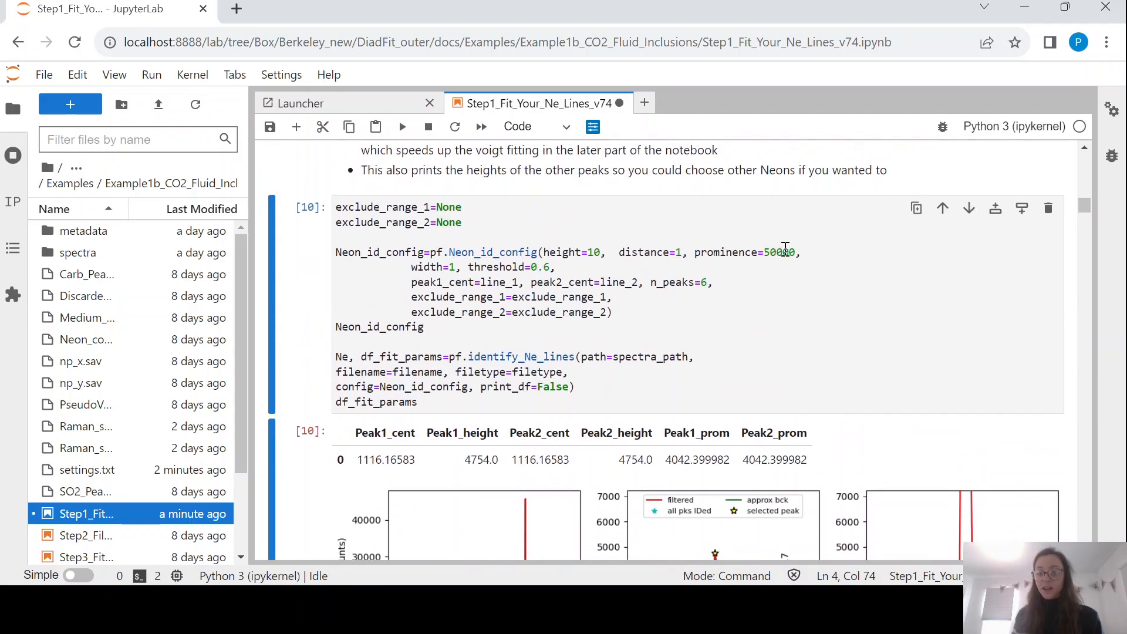
pyautogui.moveTo(796, 260); pyautogui.dragTo(768, 263)
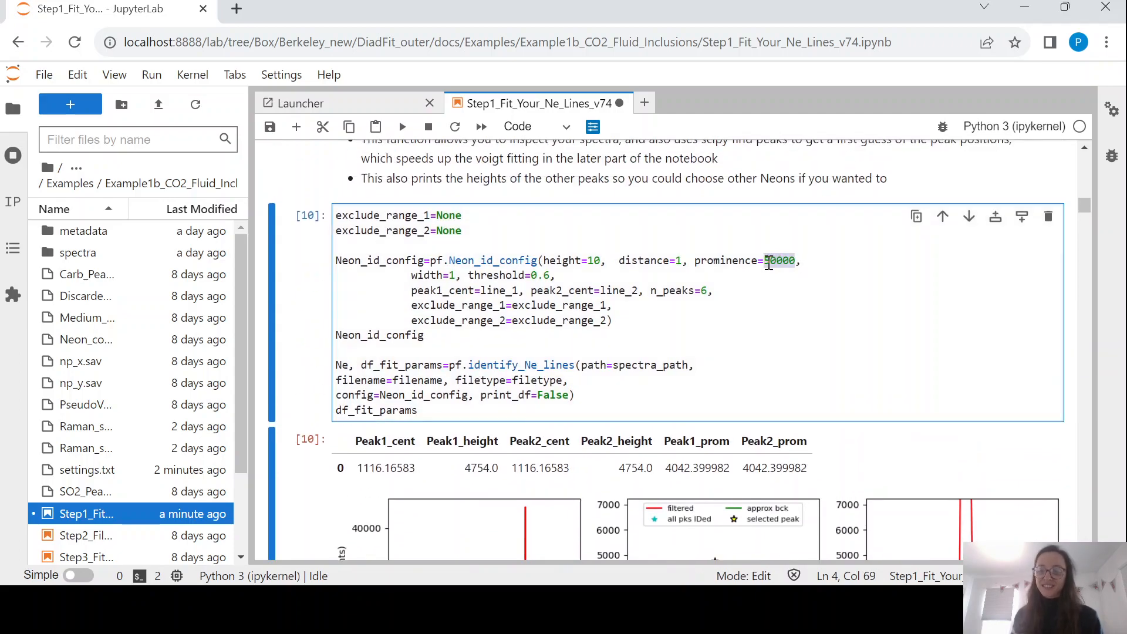
pyautogui.write('10')
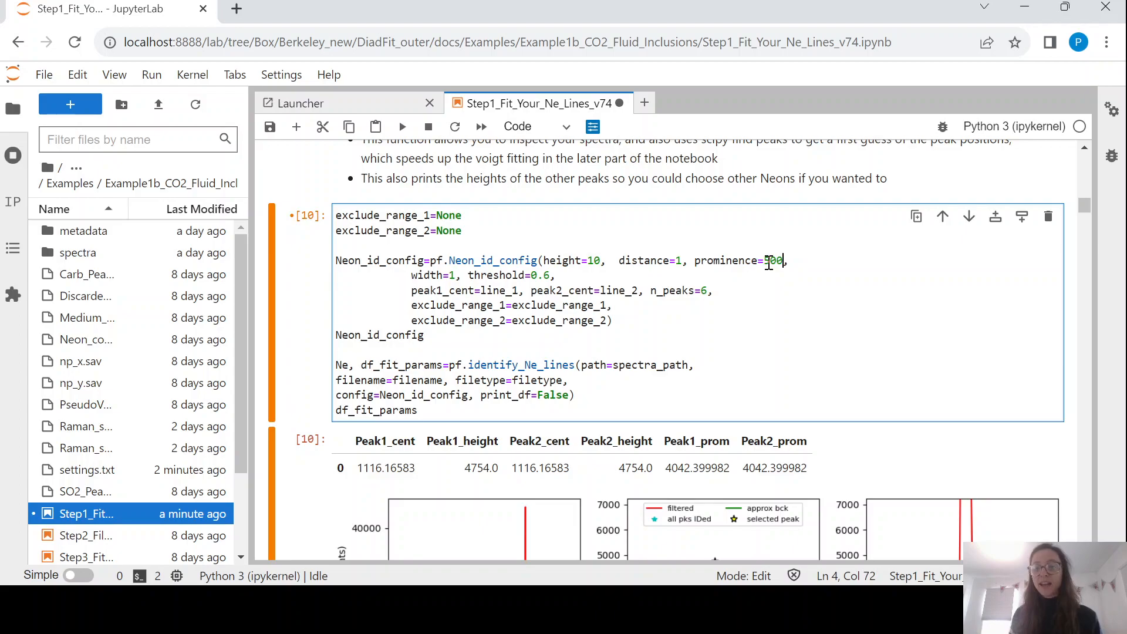
pyautogui.hotkey('ctrl', 'Return')
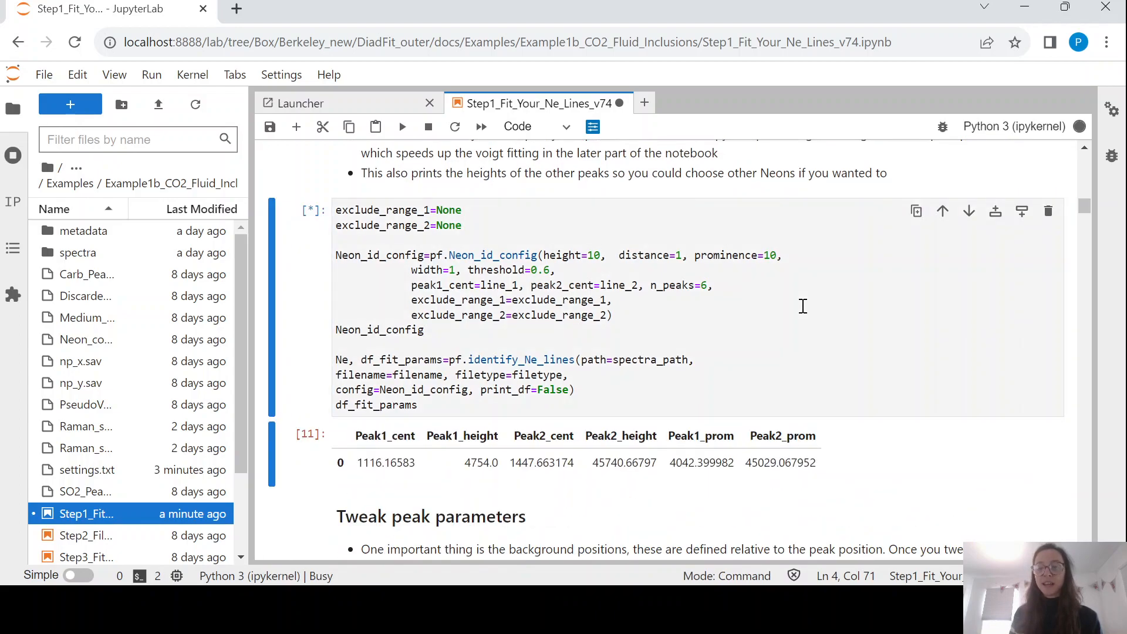
pyautogui.scroll(-5, 803, 310)
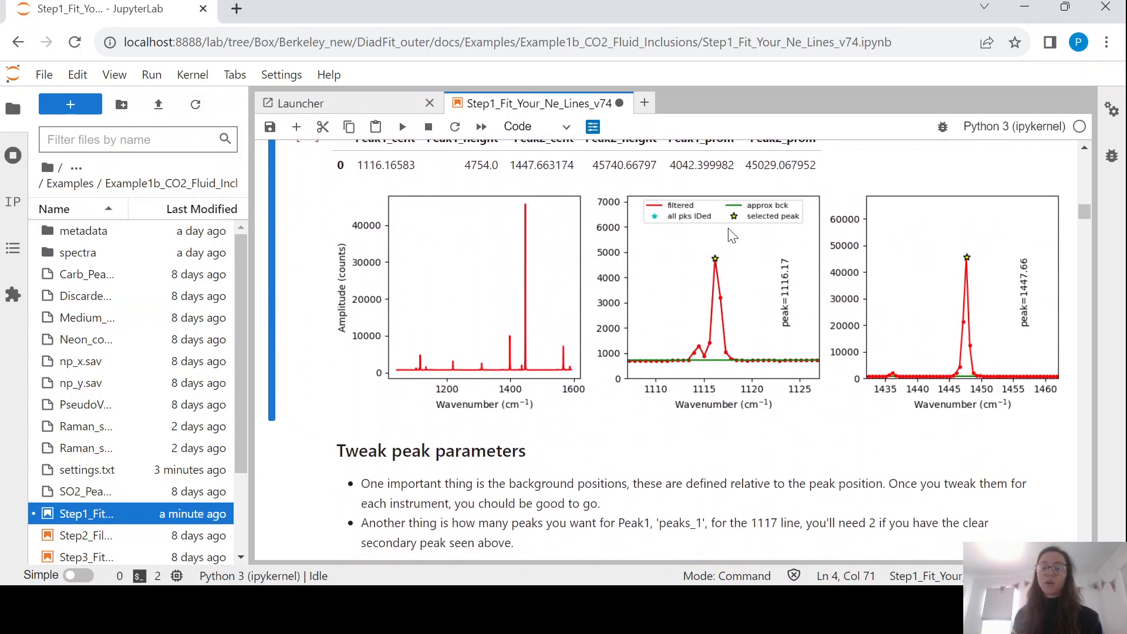
# Inspect the printed pf.Ne_peak_config() defaults, including N_poly, and save the notebook.
pyautogui.scroll(-4, 733, 240)
pyautogui.scroll(4, 732, 235)
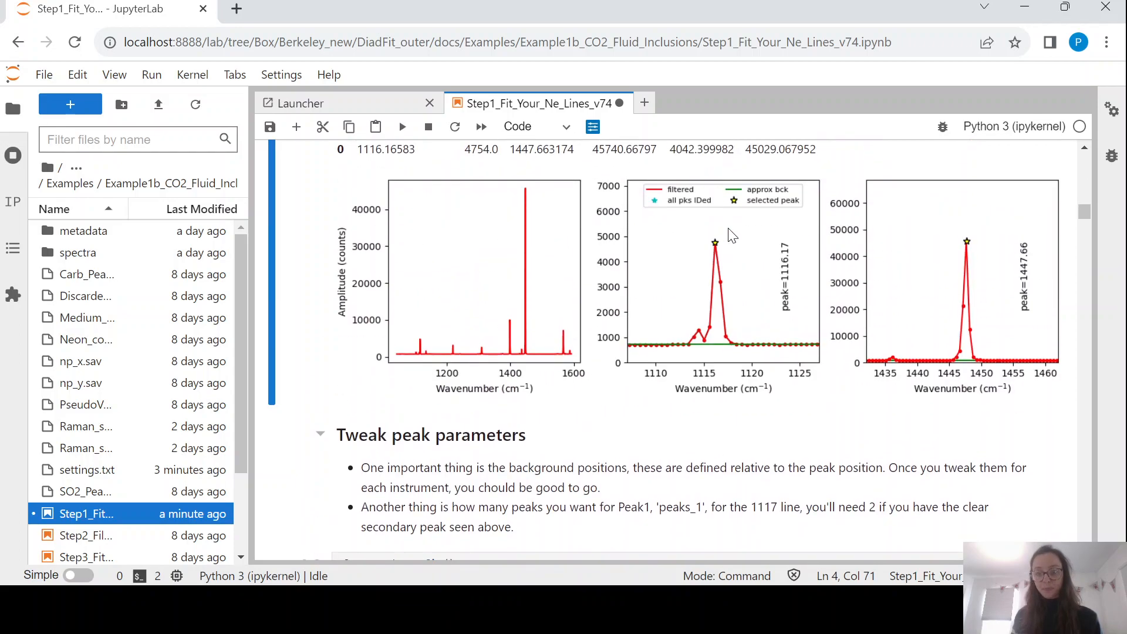
pyautogui.scroll(-3, 732, 235)
pyautogui.scroll(-2, 732, 235)
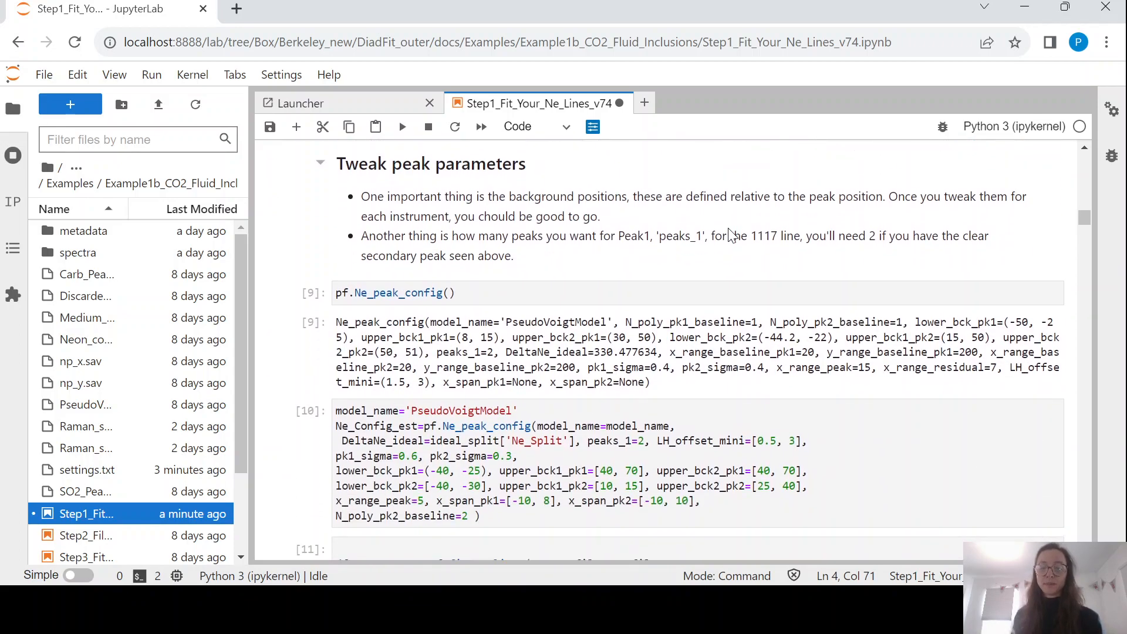
pyautogui.click(622, 283)
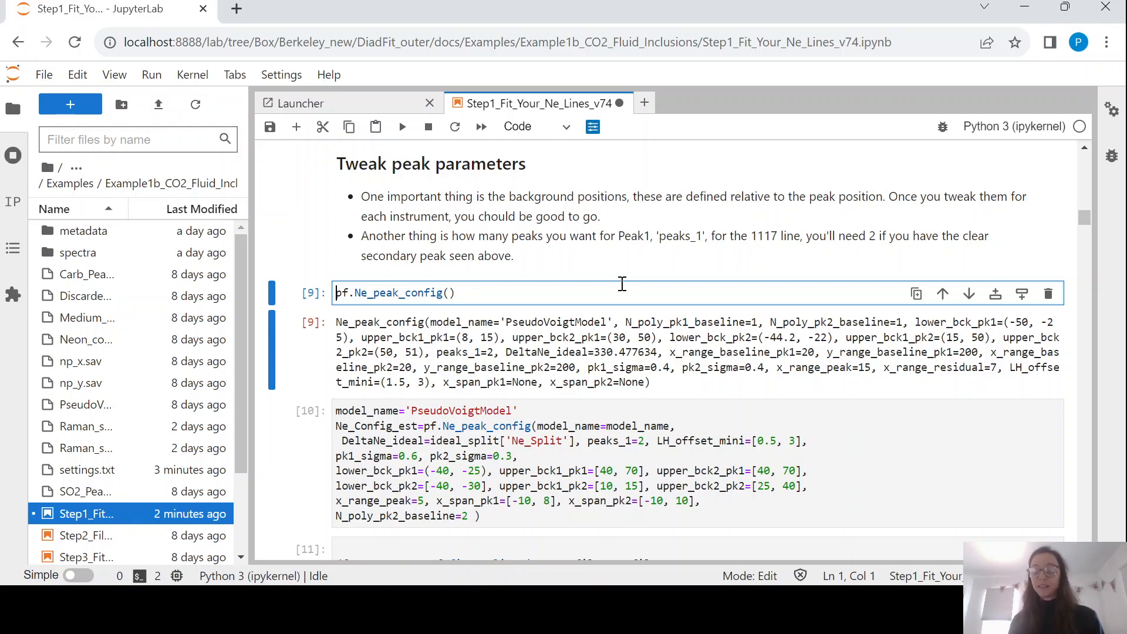
pyautogui.moveTo(626, 323); pyautogui.dragTo(664, 329)
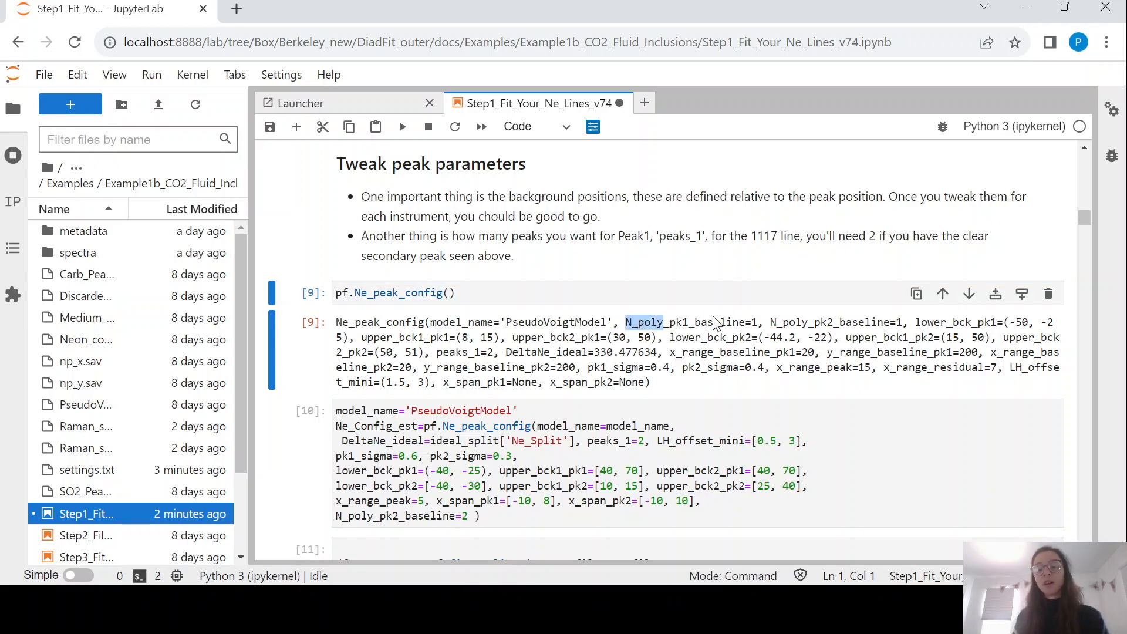
pyautogui.scroll(5, 712, 315)
pyautogui.scroll(-5, 726, 376)
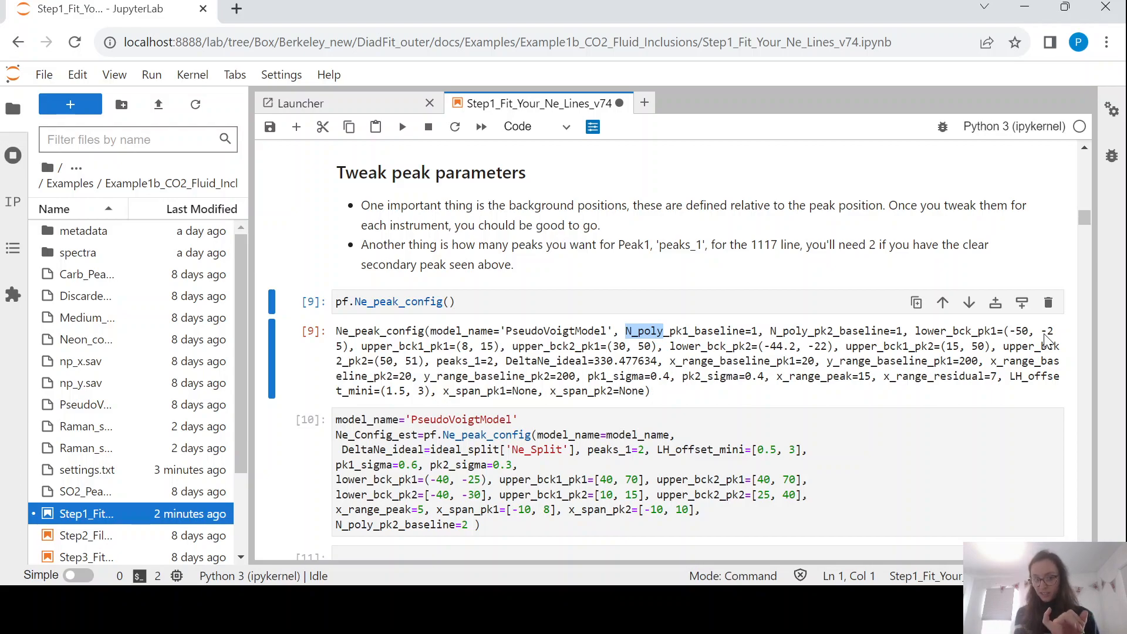
pyautogui.hotkey('ctrl', 's')
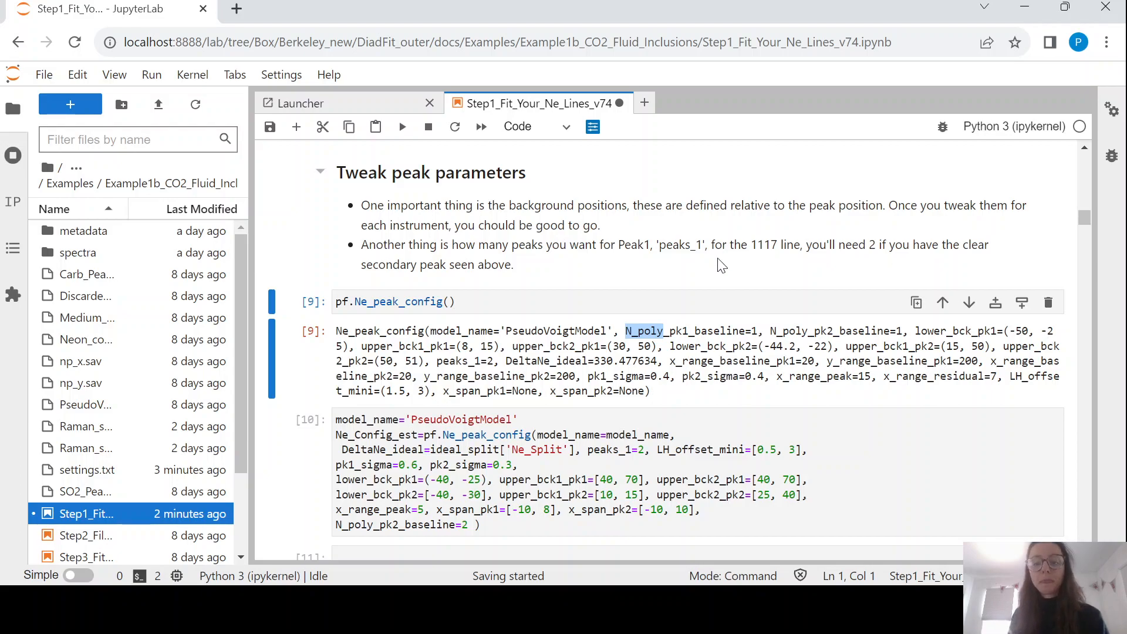
pyautogui.click(460, 294)
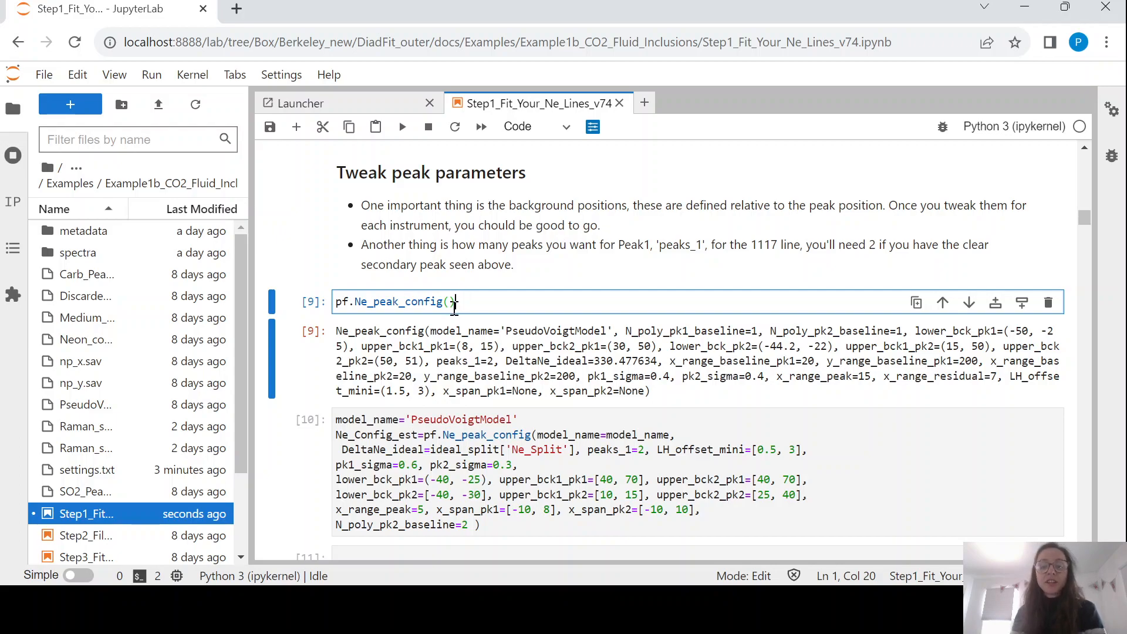
pyautogui.click(452, 309)
pyautogui.write('x_span_ok')
pyautogui.press('BackSpace')
pyautogui.press('BackSpace')
pyautogui.write('pk1=5')
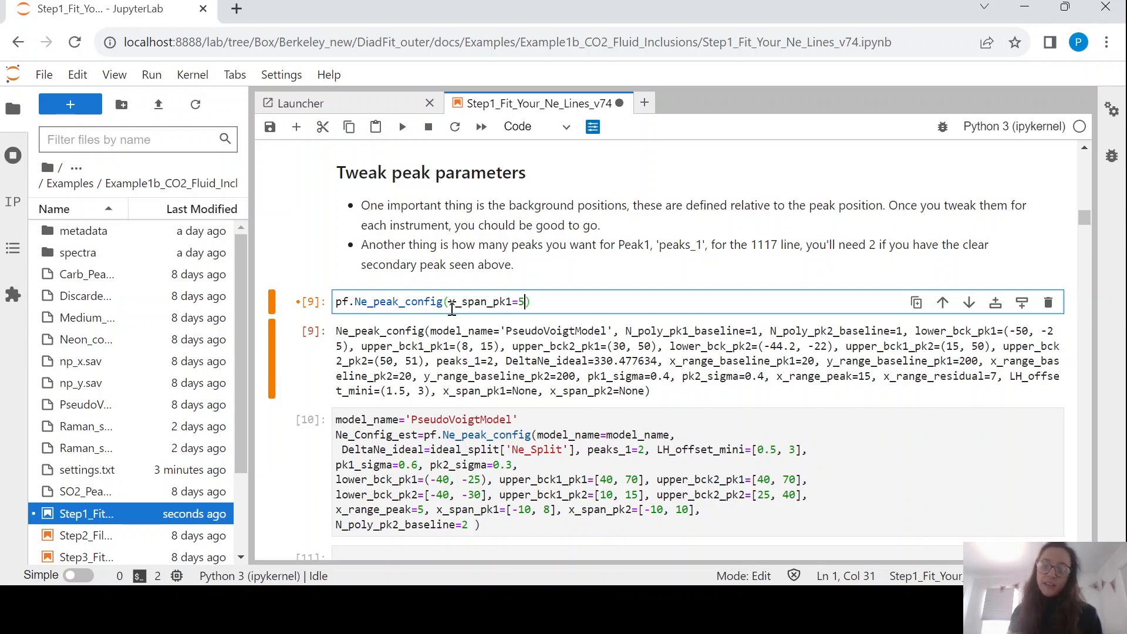
pyautogui.moveTo(525, 301); pyautogui.dragTo(482, 300)
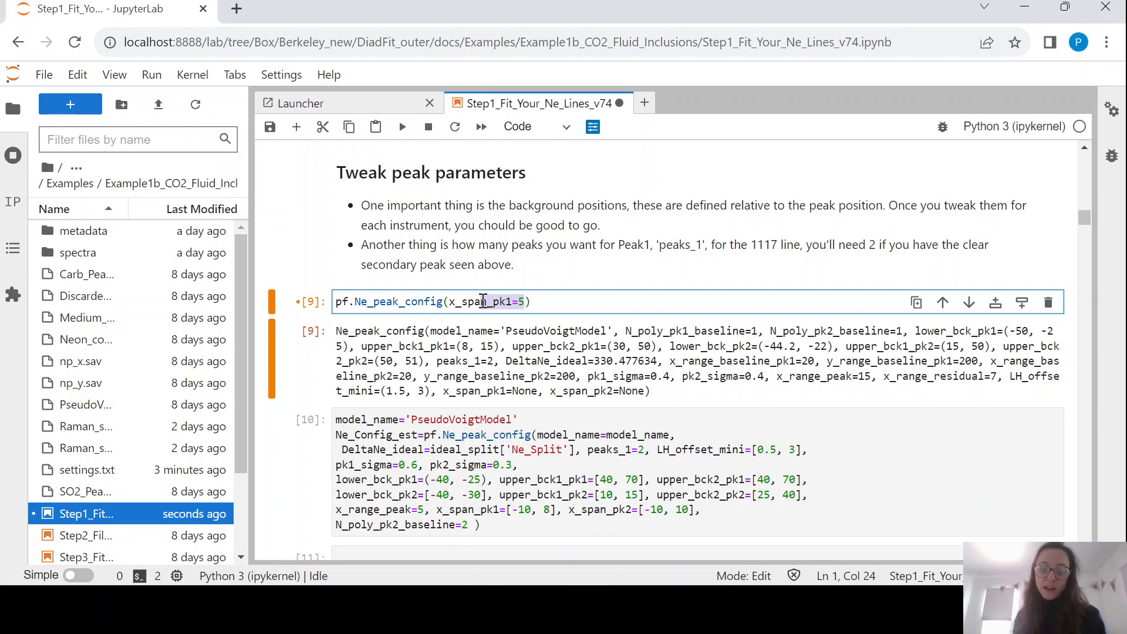
pyautogui.click(526, 300)
pyautogui.write(", model_name='VoigtModel'")
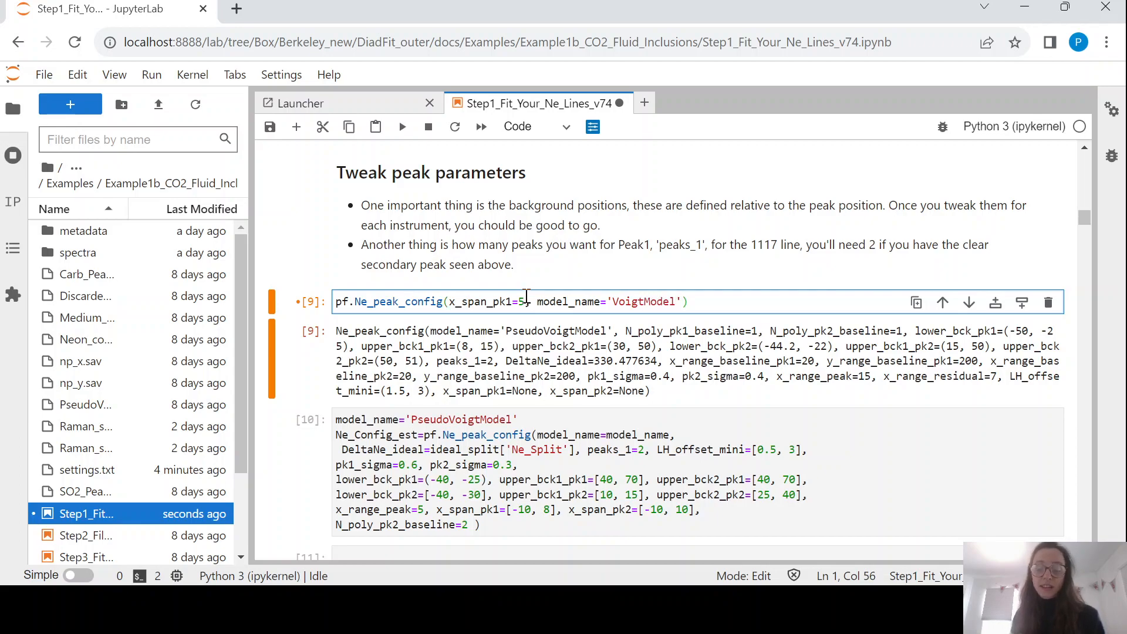
pyautogui.moveTo(682, 301); pyautogui.dragTo(452, 308)
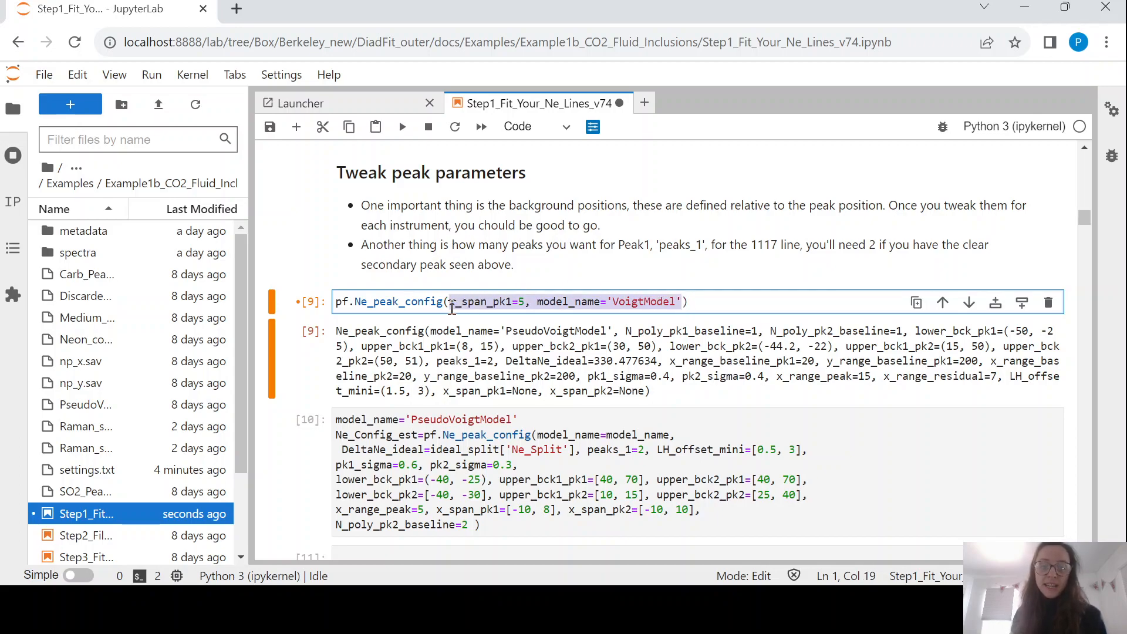
pyautogui.press('BackSpace')
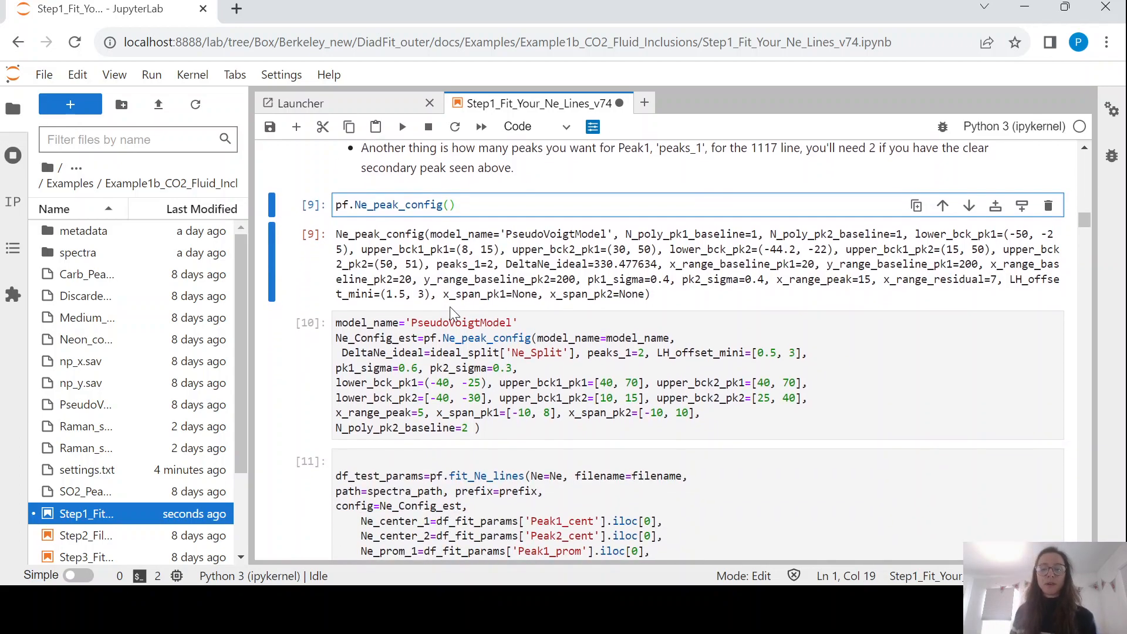
pyautogui.click(527, 333)
# Rerun the default pf.Ne_peak_config() cell.
pyautogui.scroll(-1, 527, 333)
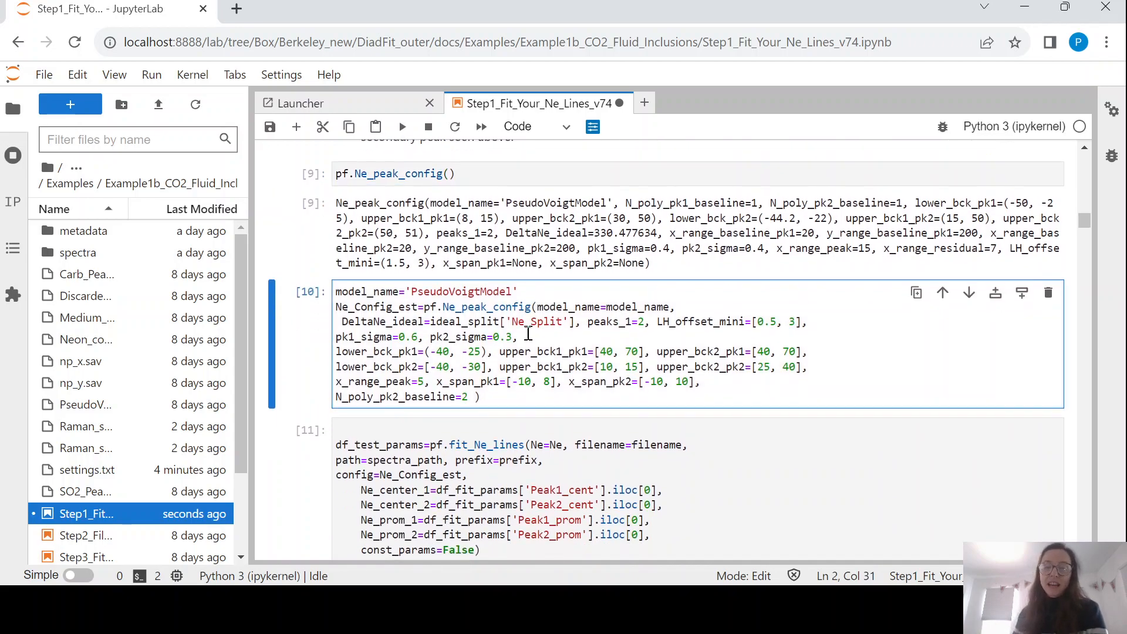
pyautogui.press('Escape')
pyautogui.click(479, 169)
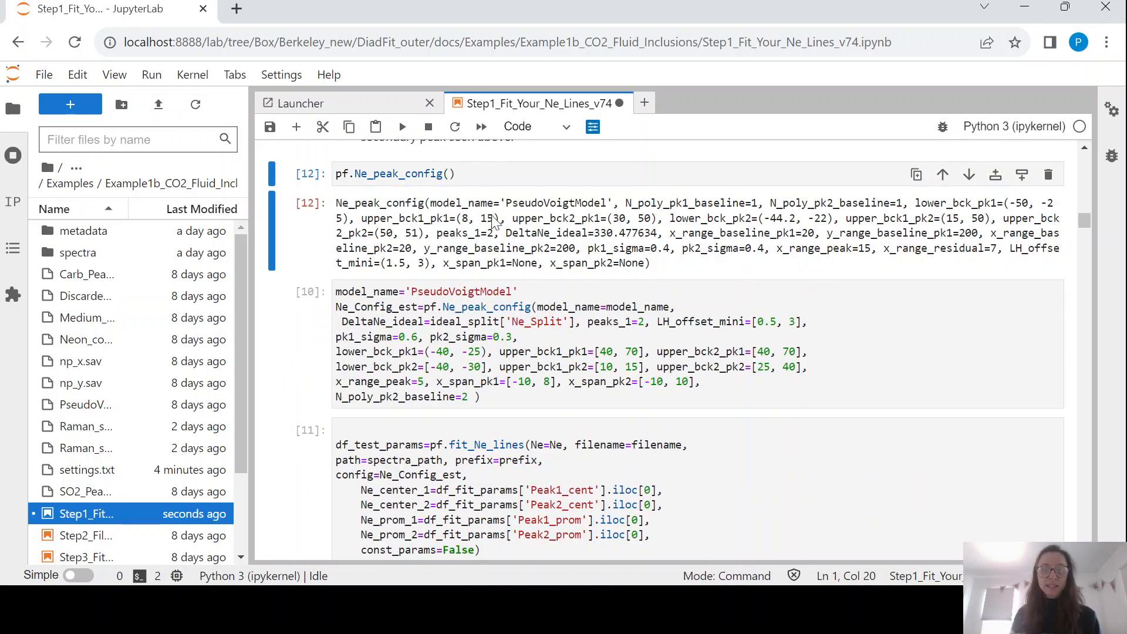
pyautogui.scroll(-2, 502, 249)
# Rerun the PseudoVoigtModel Ne_Config_est cell with pk1_sigma=0.6 and pk2_sigma=0.3.
pyautogui.click(482, 267)
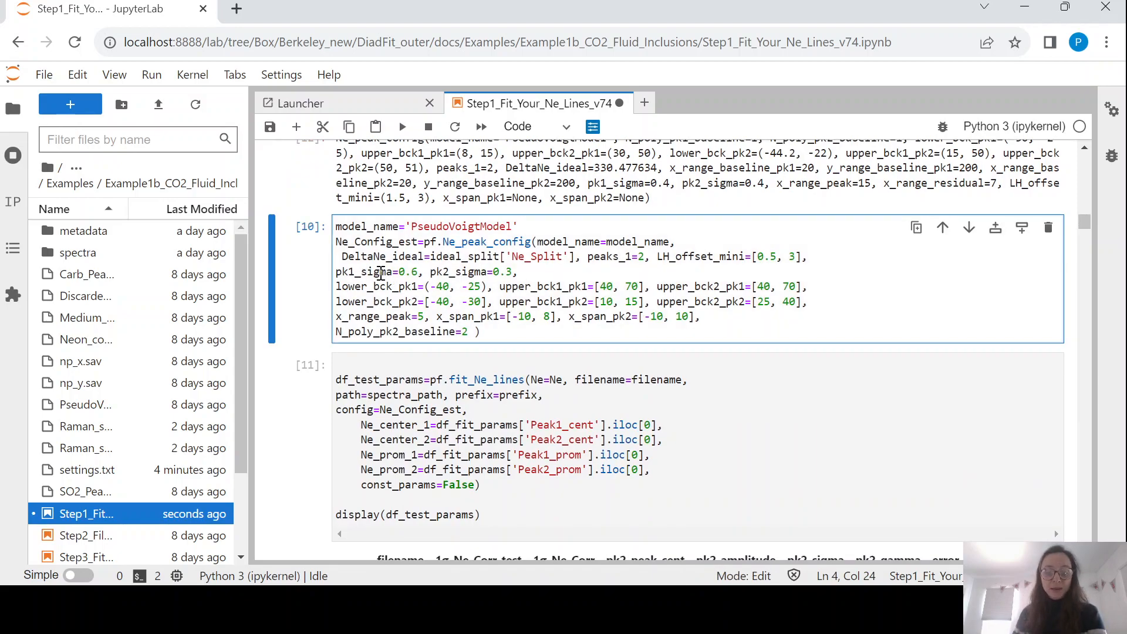
pyautogui.moveTo(399, 270); pyautogui.dragTo(419, 270)
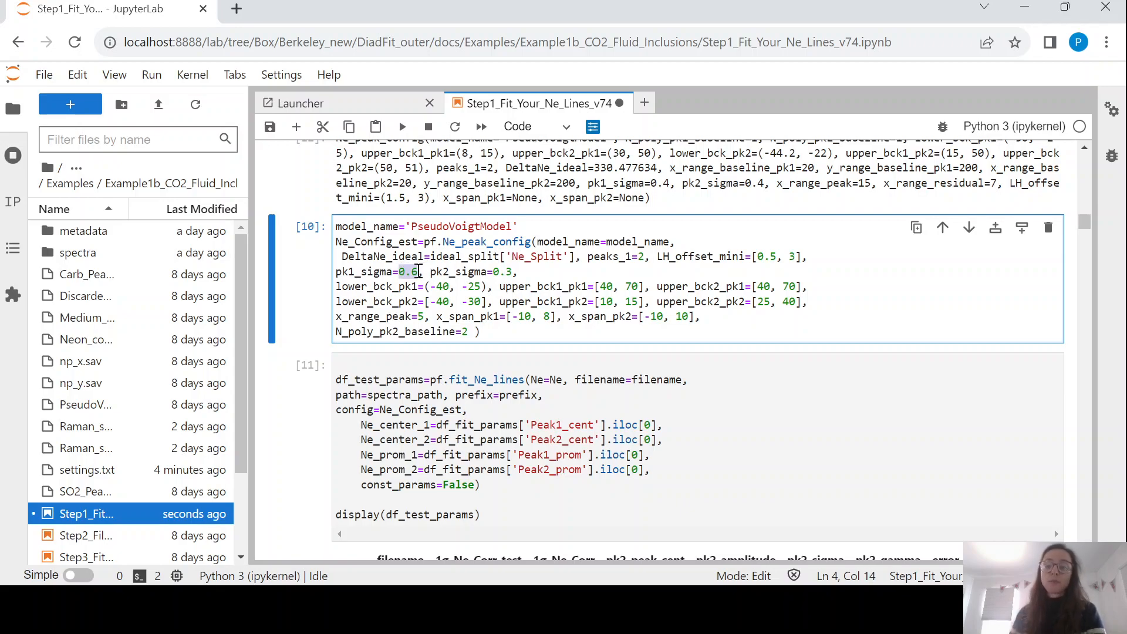
pyautogui.click(476, 282)
pyautogui.hotkey('ctrl', 'Return')
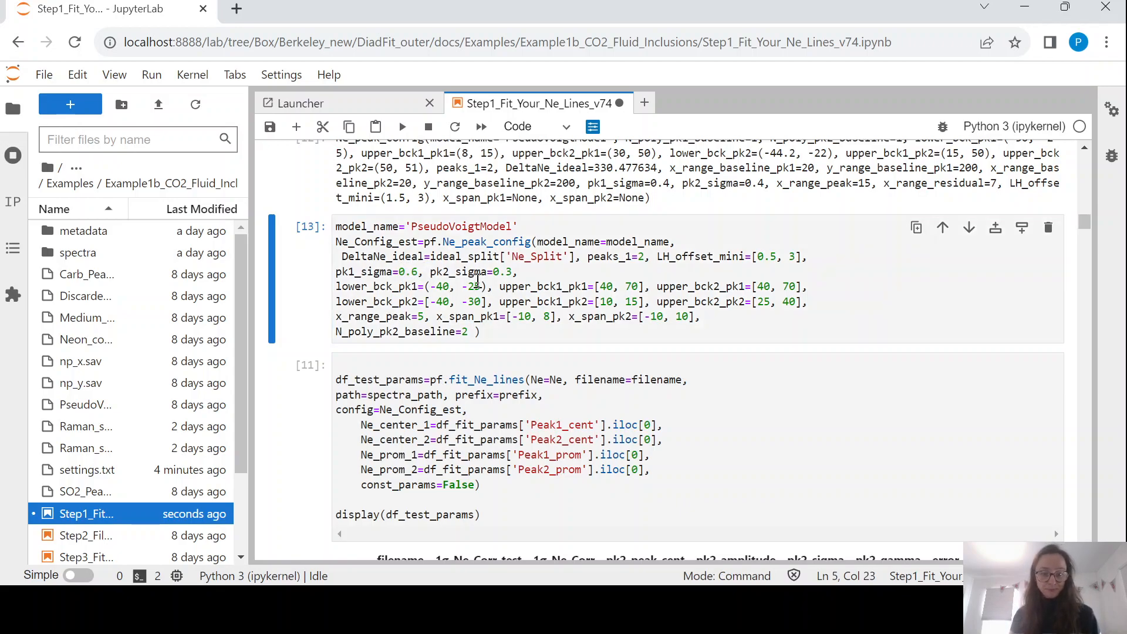
pyautogui.scroll(-2, 476, 283)
pyautogui.click(471, 341)
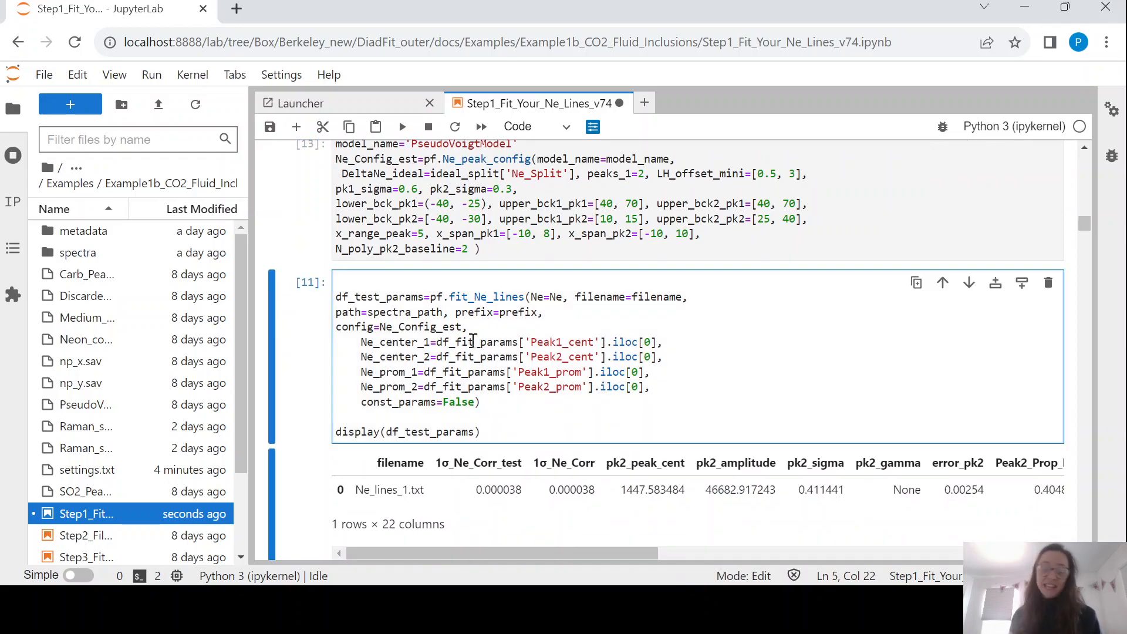
# Rerun the Ne line fit on Ne_lines_1.txt and review the 1116 and 1448 peak-fitting plots.
pyautogui.hotkey('ctrl', 'Return')
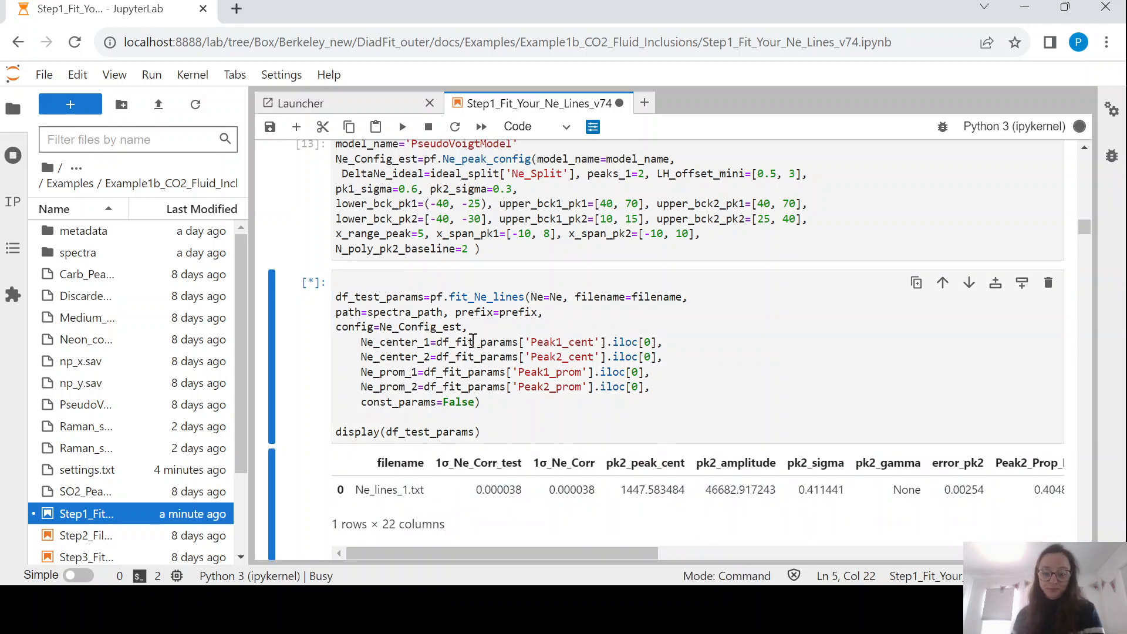
pyautogui.scroll(-6, 473, 341)
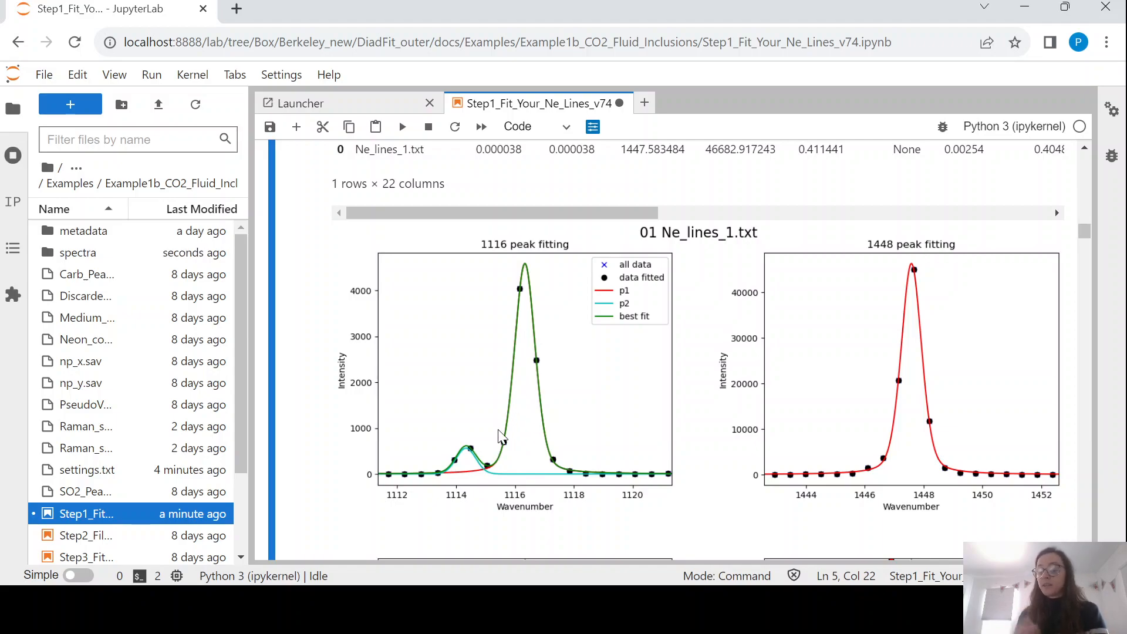
pyautogui.scroll(6, 499, 437)
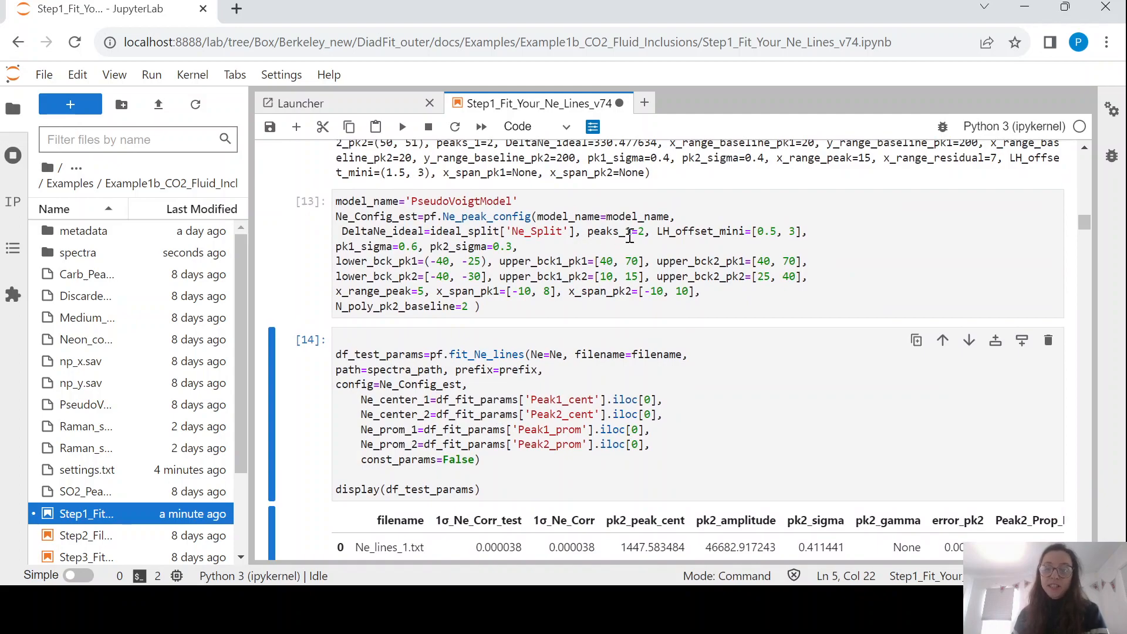
pyautogui.moveTo(645, 232); pyautogui.dragTo(587, 232)
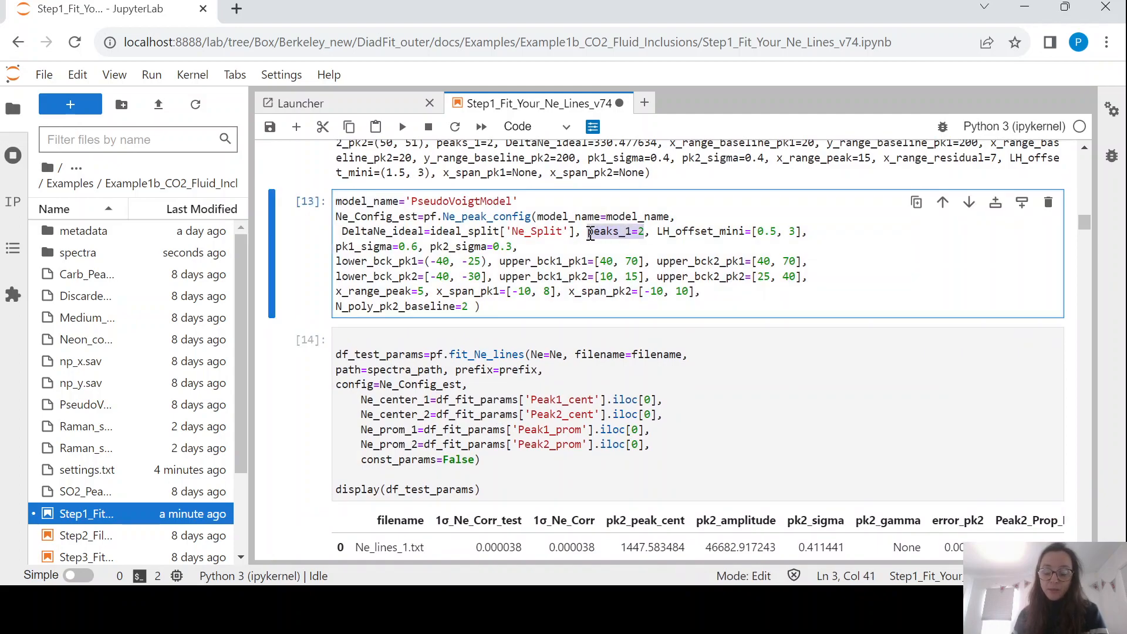
pyautogui.click(606, 233)
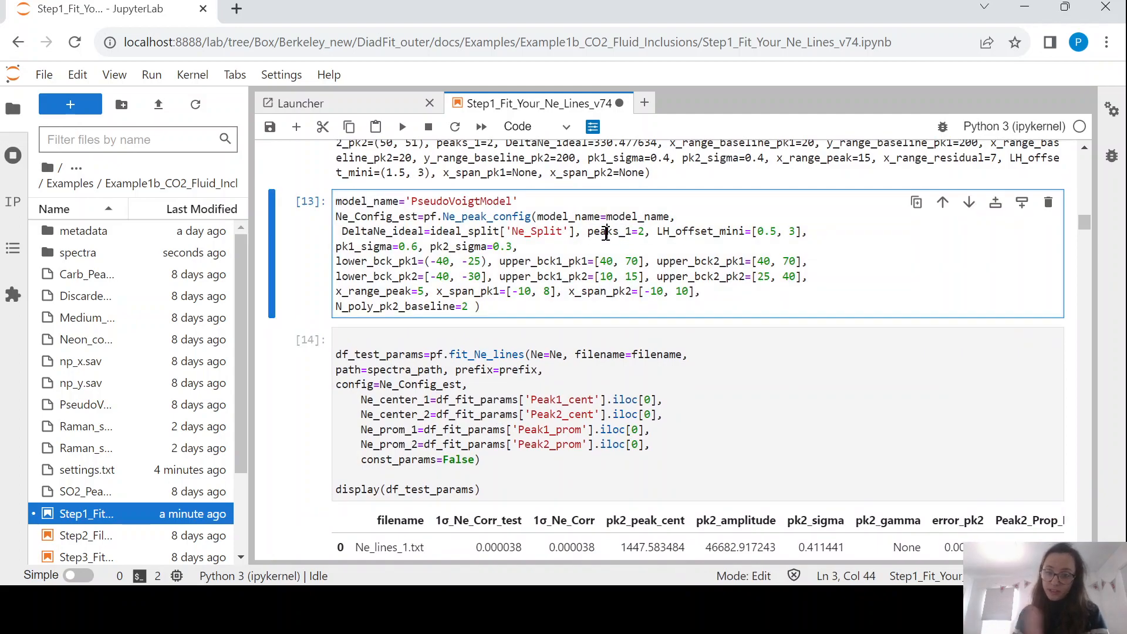
pyautogui.scroll(3, 607, 236)
pyautogui.scroll(-3, 607, 236)
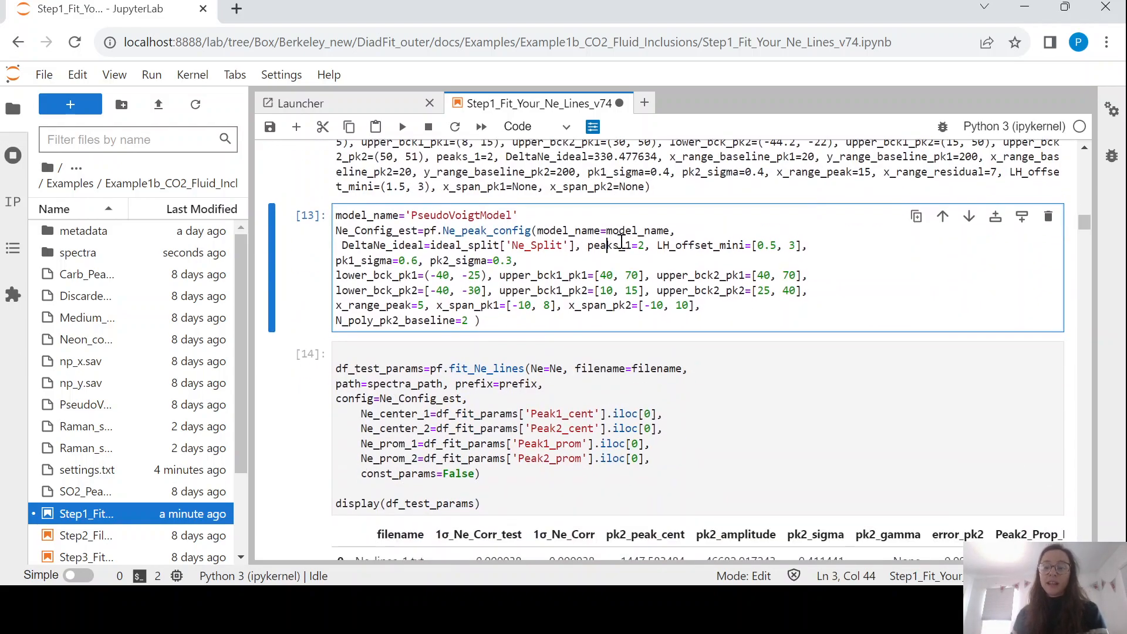
pyautogui.scroll(-4, 621, 241)
pyautogui.scroll(-2, 621, 241)
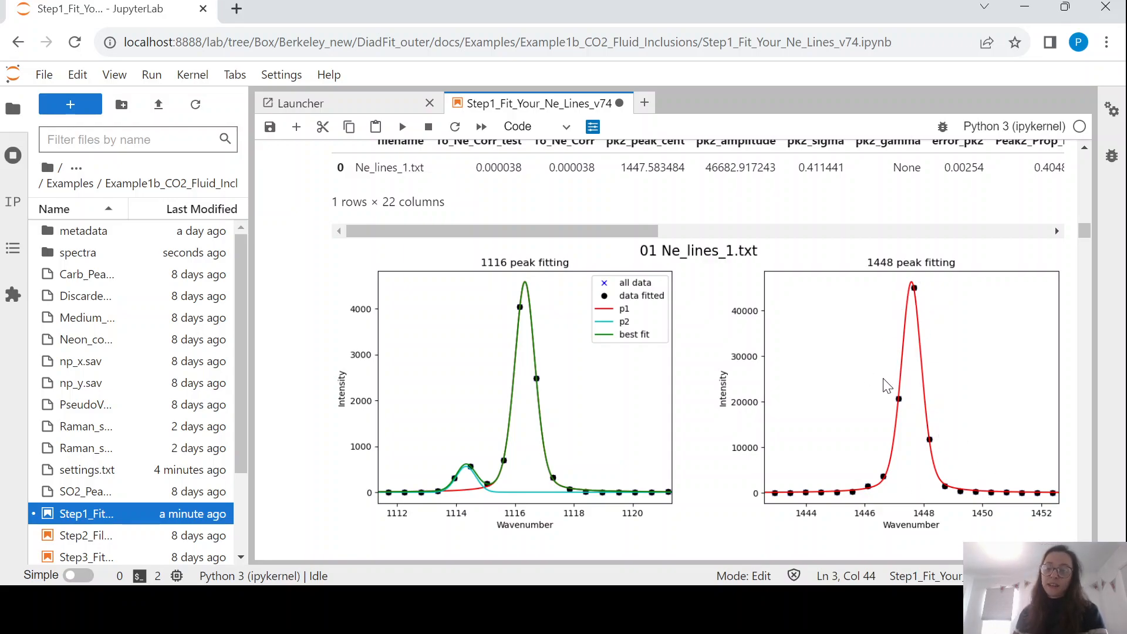
pyautogui.scroll(-1, 884, 387)
pyautogui.scroll(-3, 884, 382)
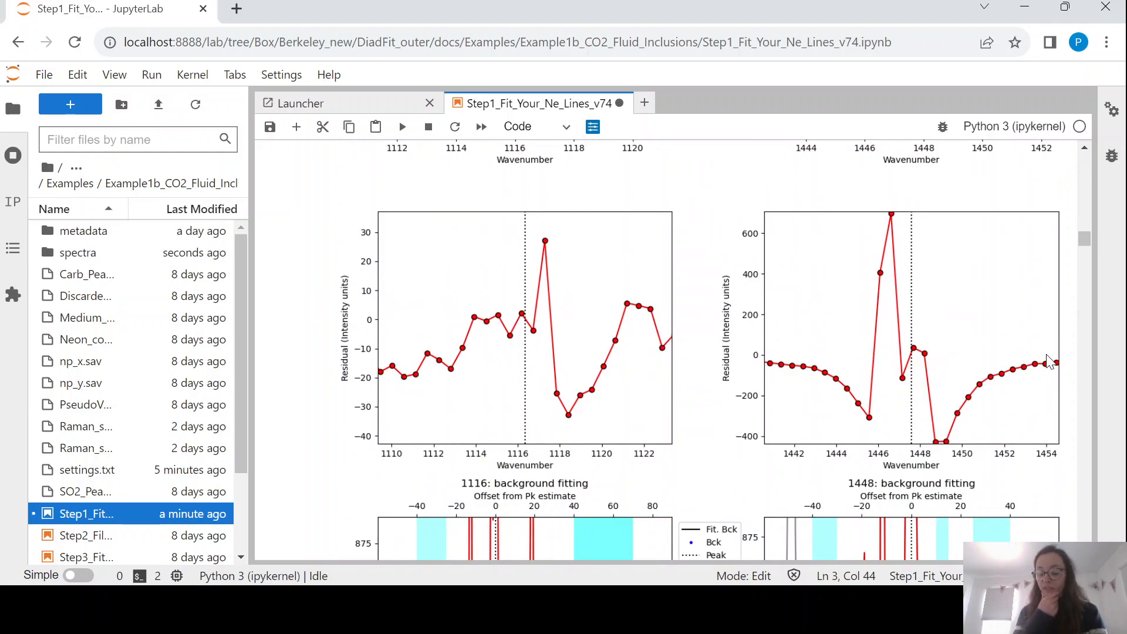
pyautogui.scroll(3, 1050, 359)
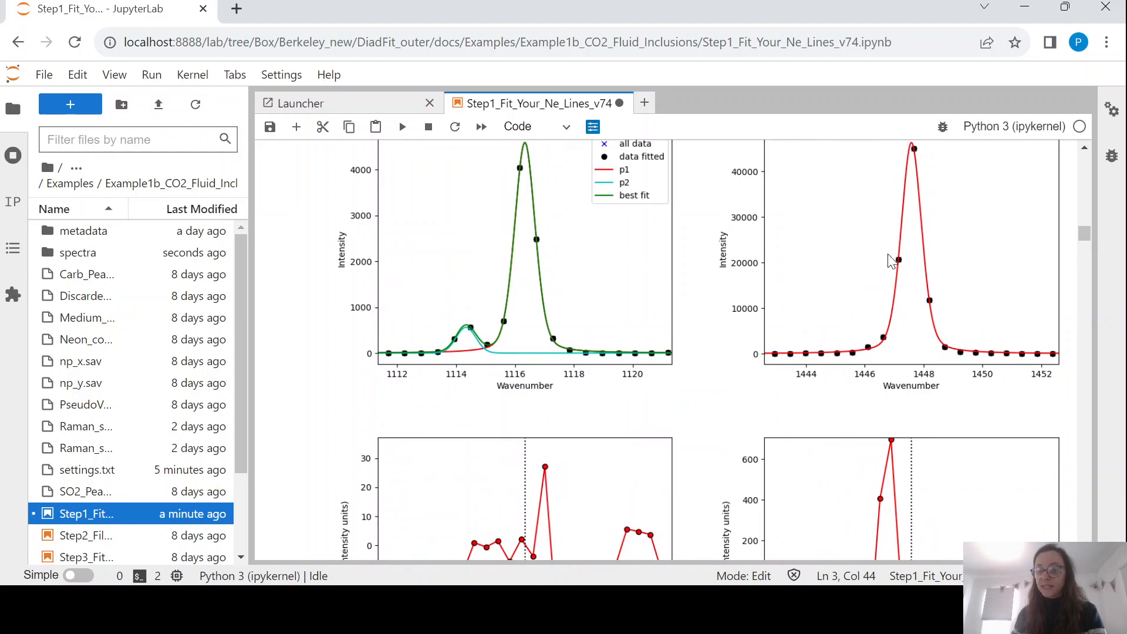
pyautogui.scroll(-2, 965, 345)
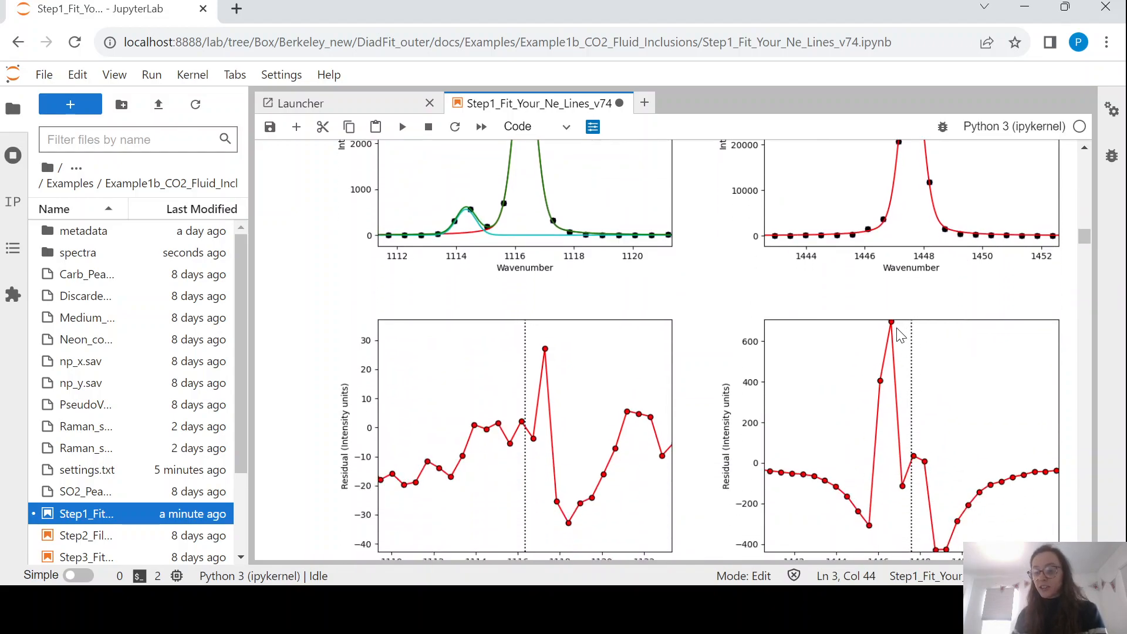
pyautogui.scroll(1, 900, 327)
pyautogui.scroll(-3, 898, 405)
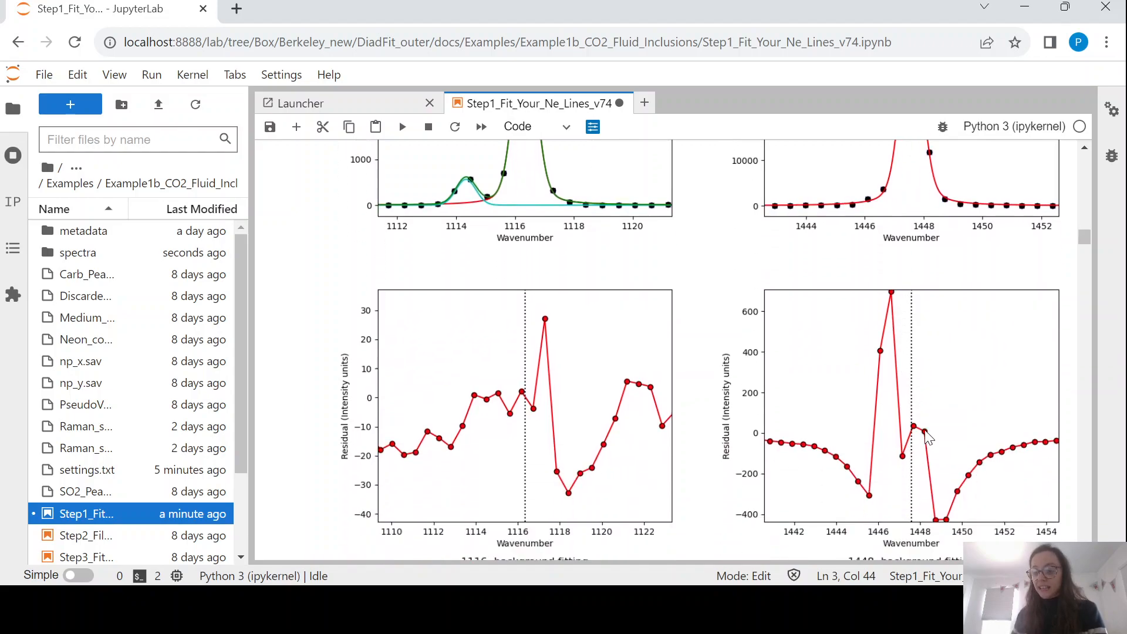
pyautogui.scroll(4, 914, 283)
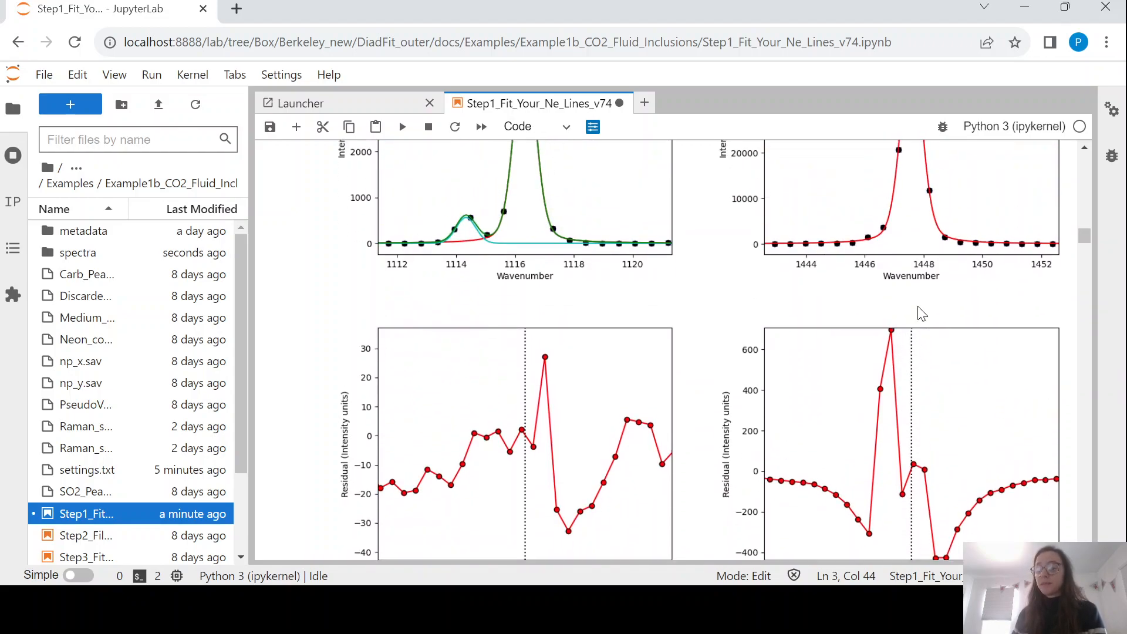
pyautogui.scroll(-2, 918, 359)
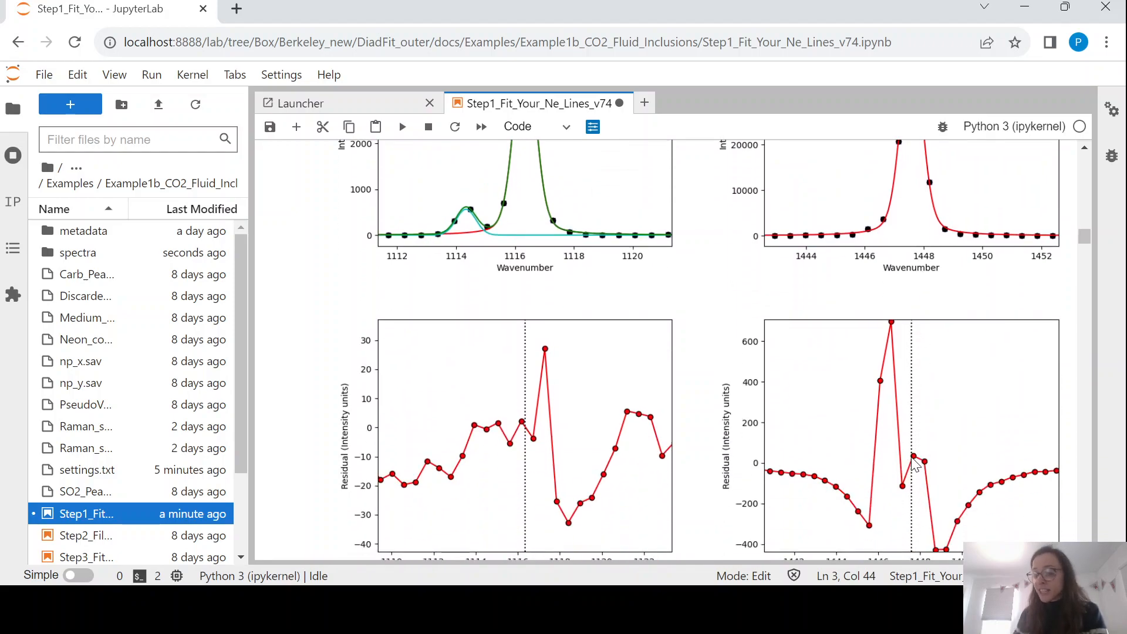
pyautogui.scroll(1, 920, 314)
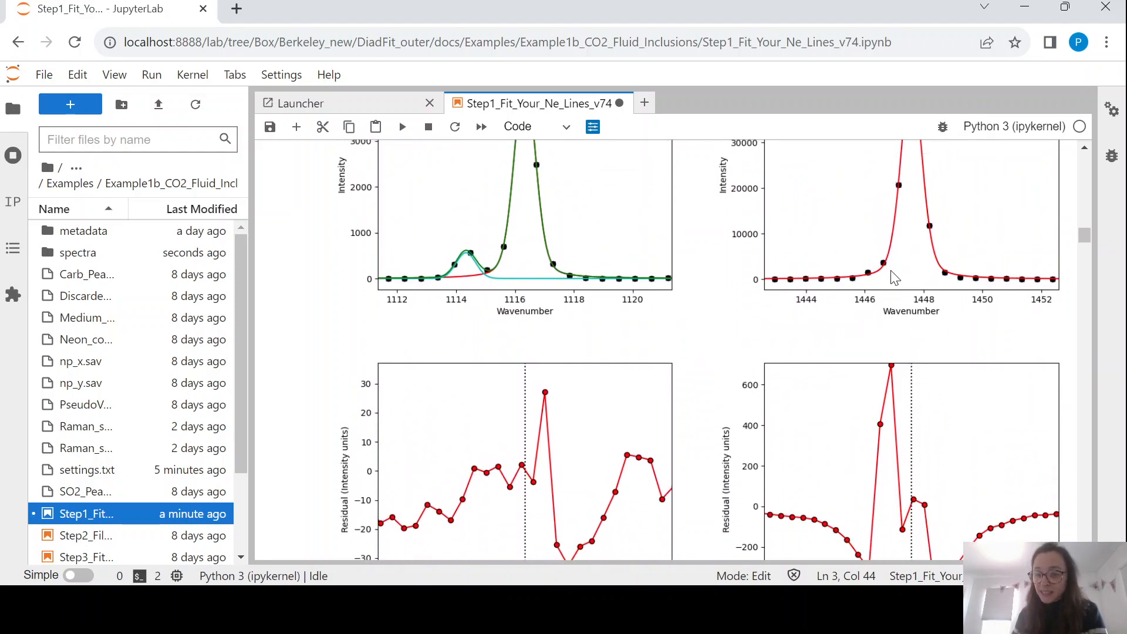
pyautogui.scroll(-1, 893, 273)
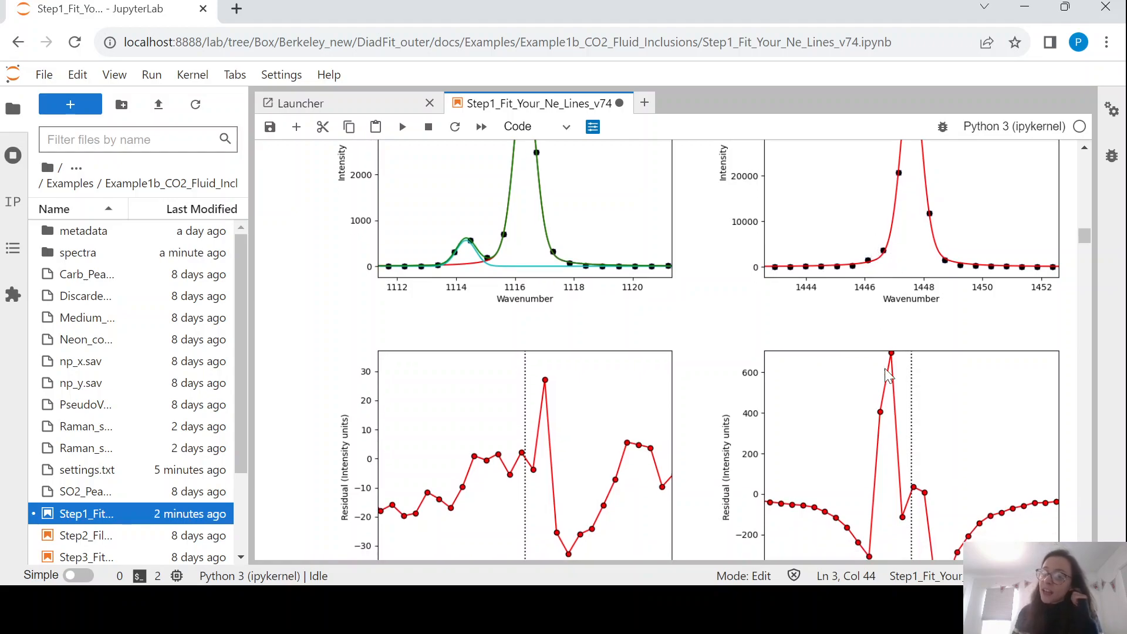
pyautogui.scroll(2, 910, 362)
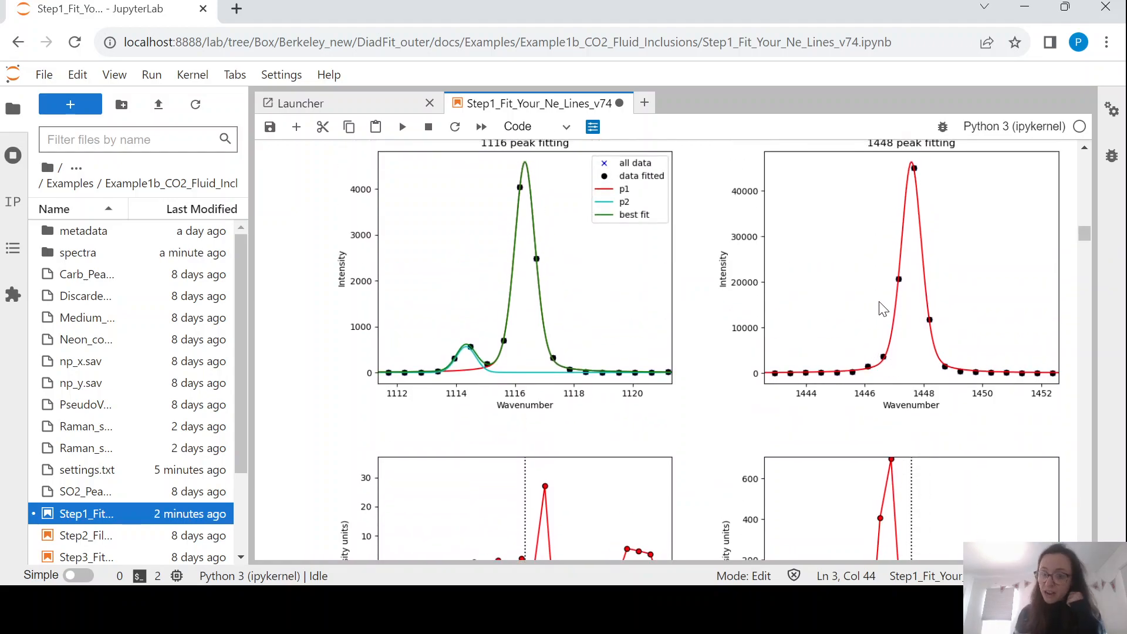
pyautogui.scroll(-9, 882, 308)
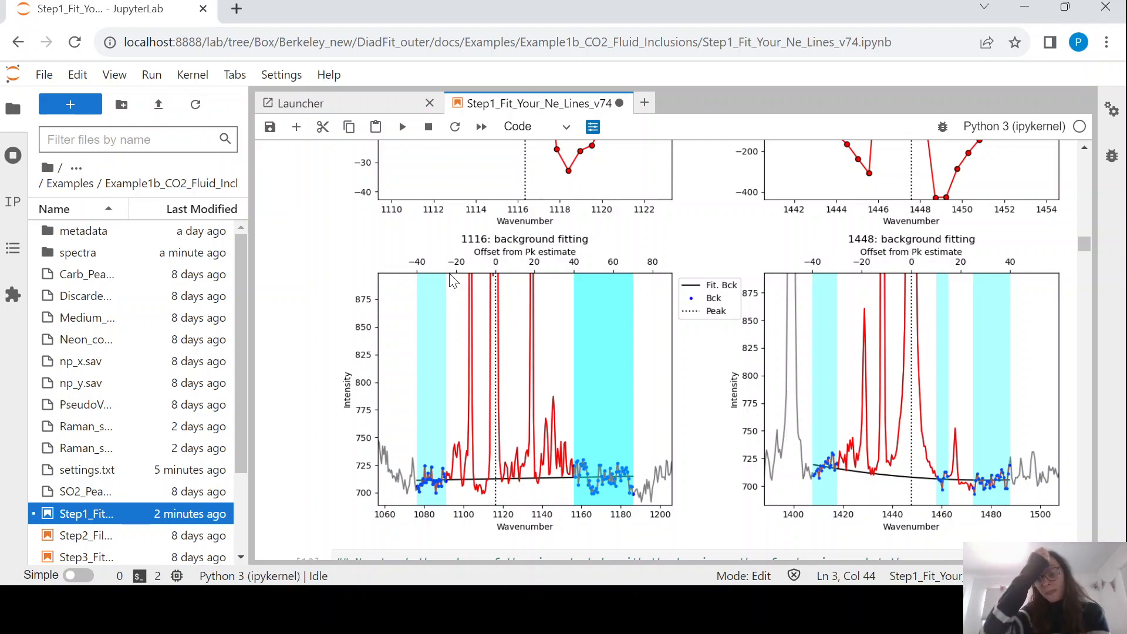
# Save the Step1 notebook once the 1116 and 1448 background-fitting plots have been reviewed.
pyautogui.hotkey('ctrl', 's')
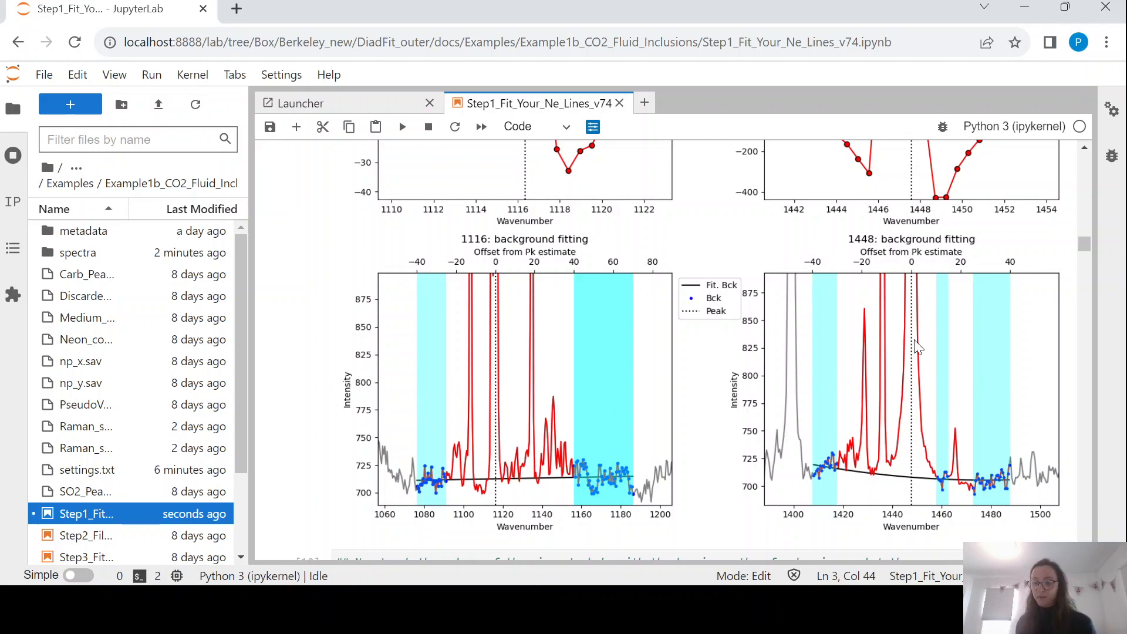
pyautogui.scroll(15, 919, 346)
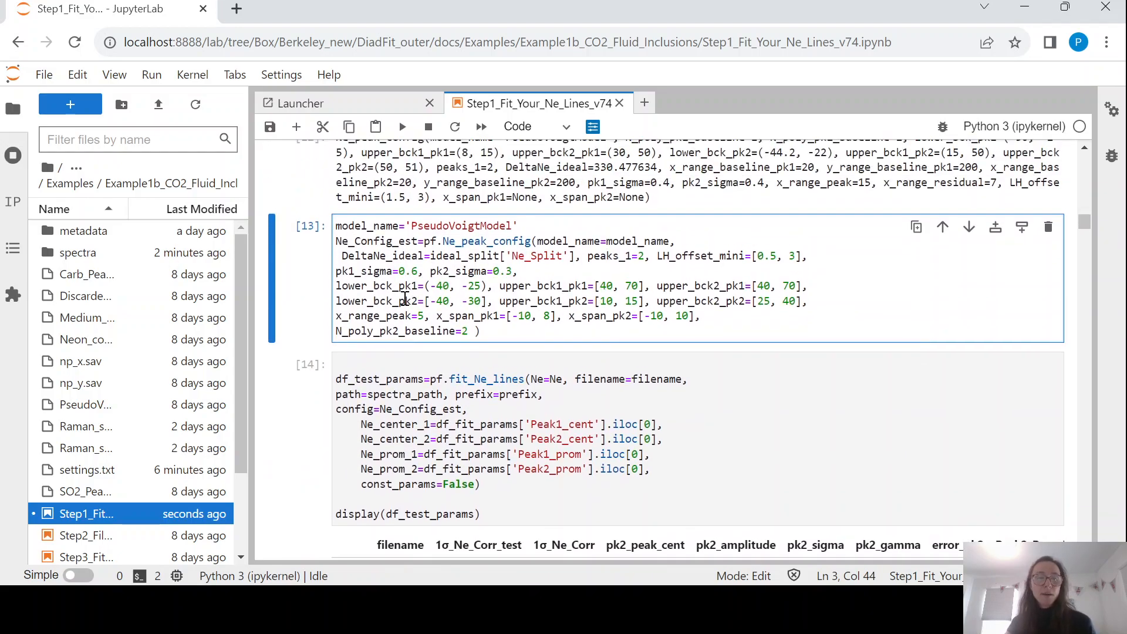
pyautogui.moveTo(416, 301); pyautogui.dragTo(403, 303)
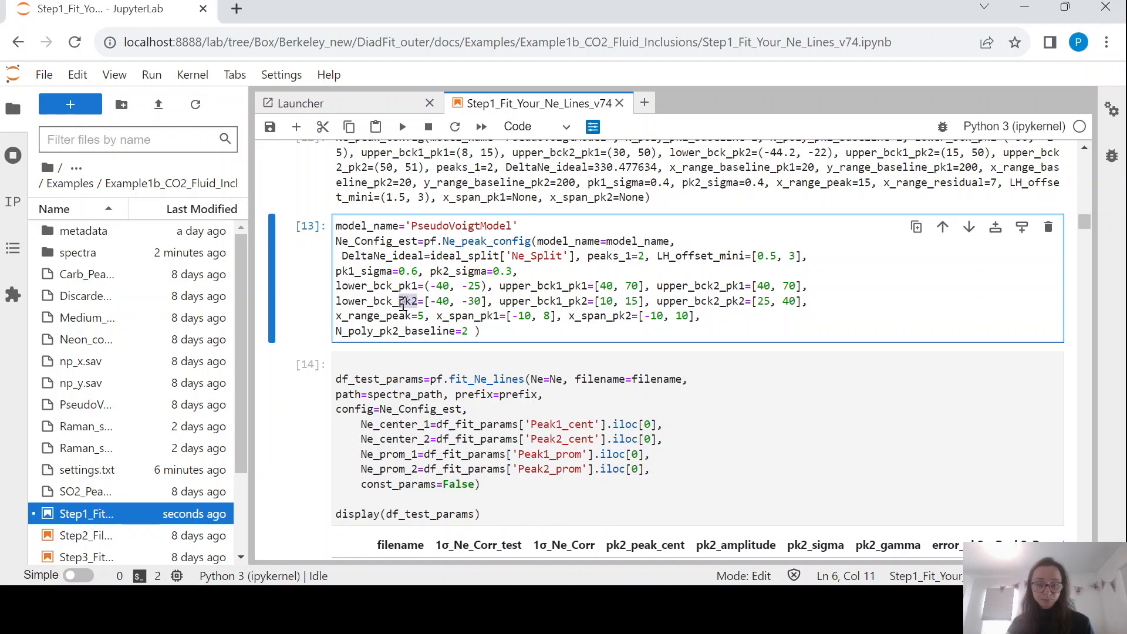
pyautogui.click(349, 301)
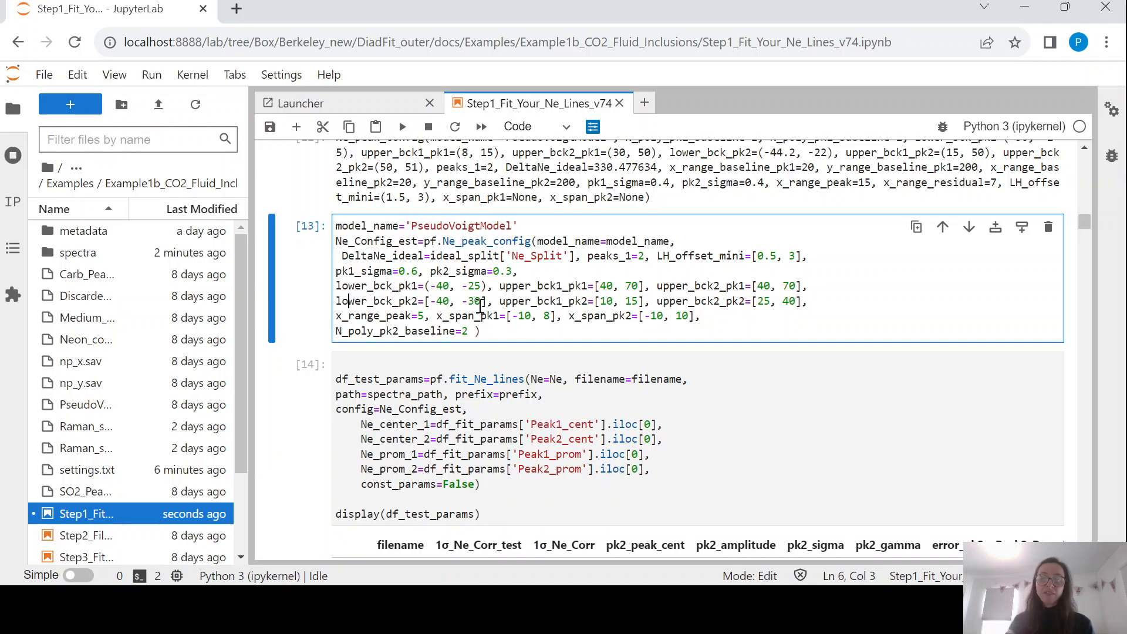
pyautogui.click(588, 301)
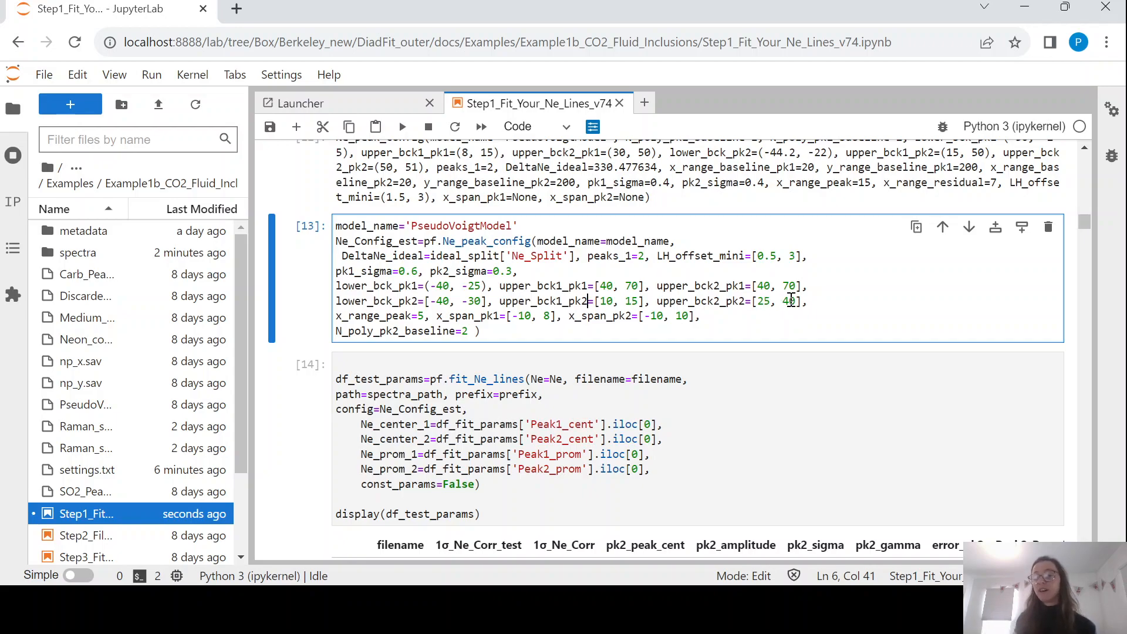
pyautogui.scroll(-15, 805, 366)
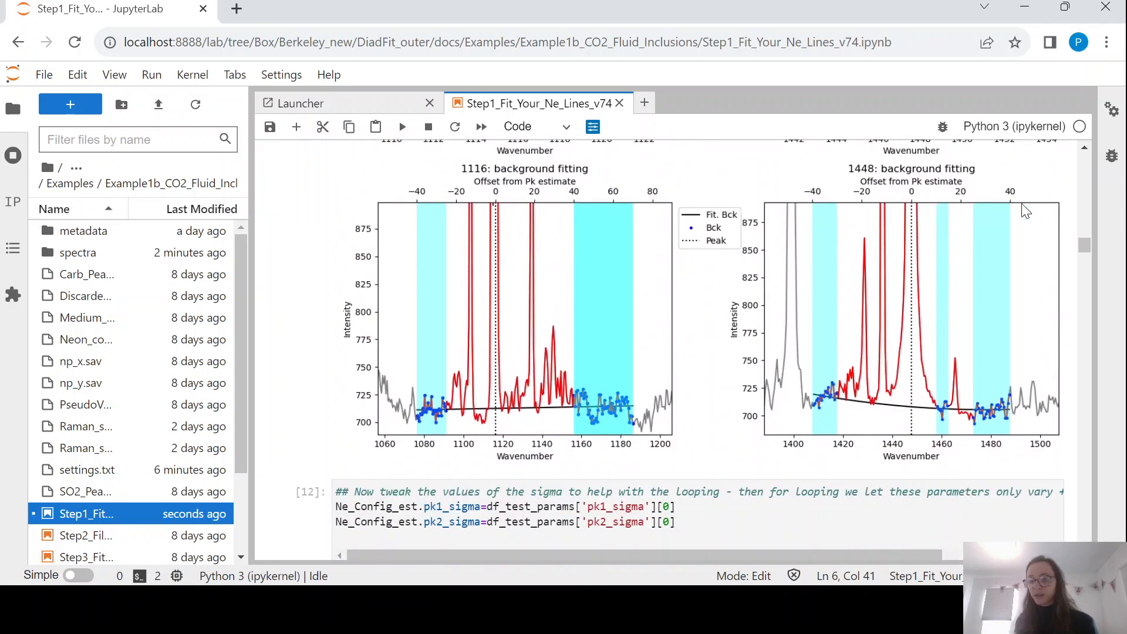
pyautogui.scroll(6, 953, 207)
pyautogui.scroll(10, 953, 207)
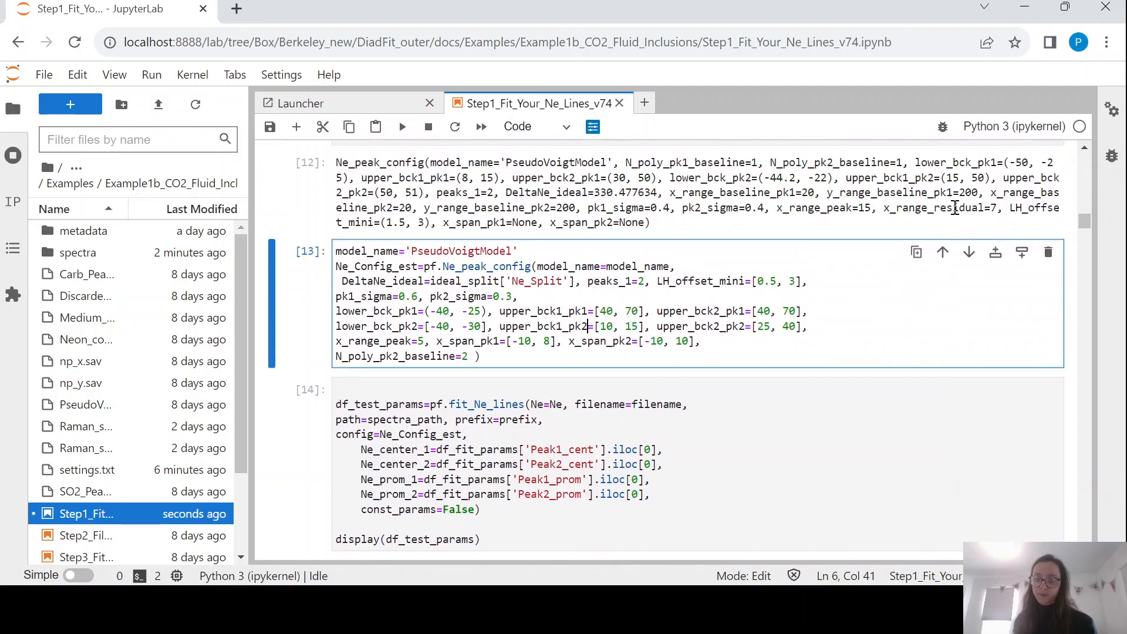
pyautogui.click(577, 337)
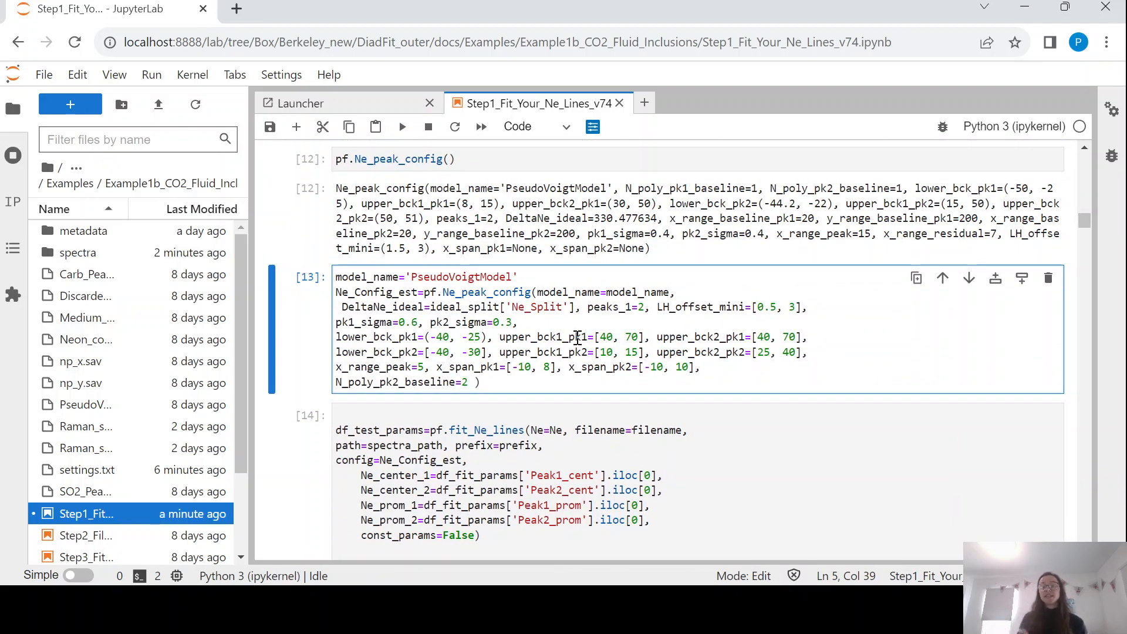
pyautogui.click(640, 337)
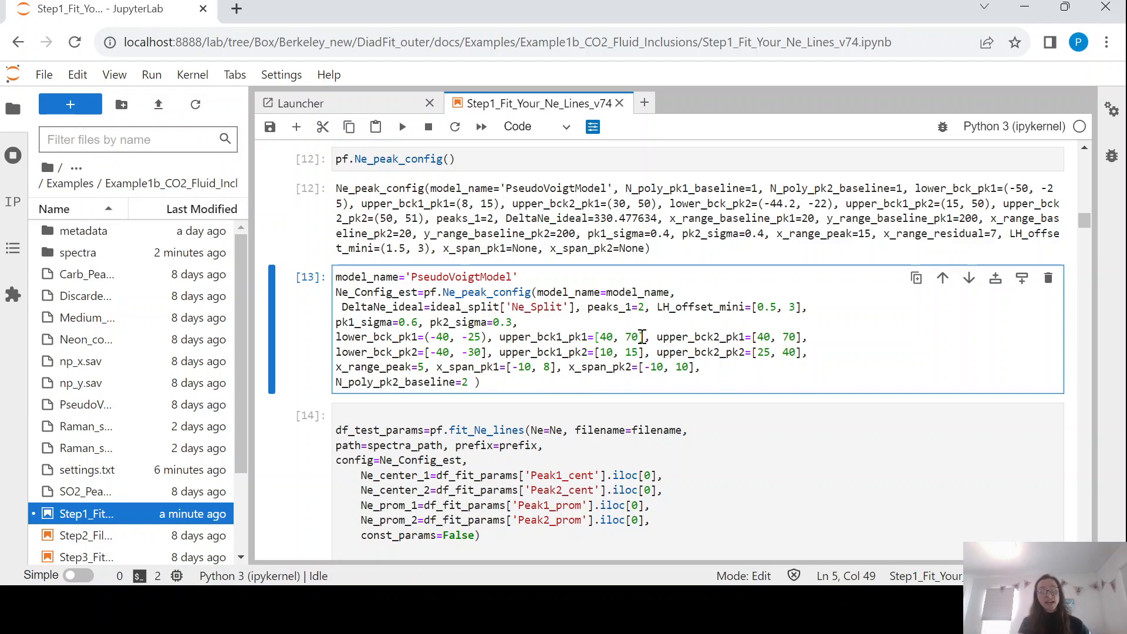
pyautogui.scroll(-1, 644, 329)
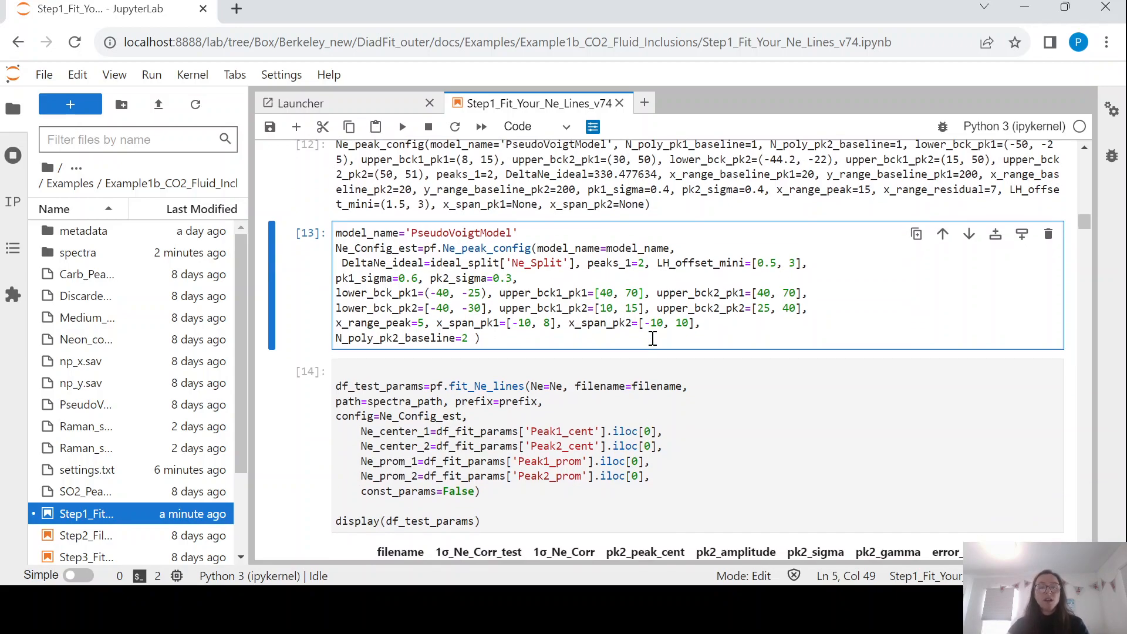
pyautogui.scroll(-6, 652, 338)
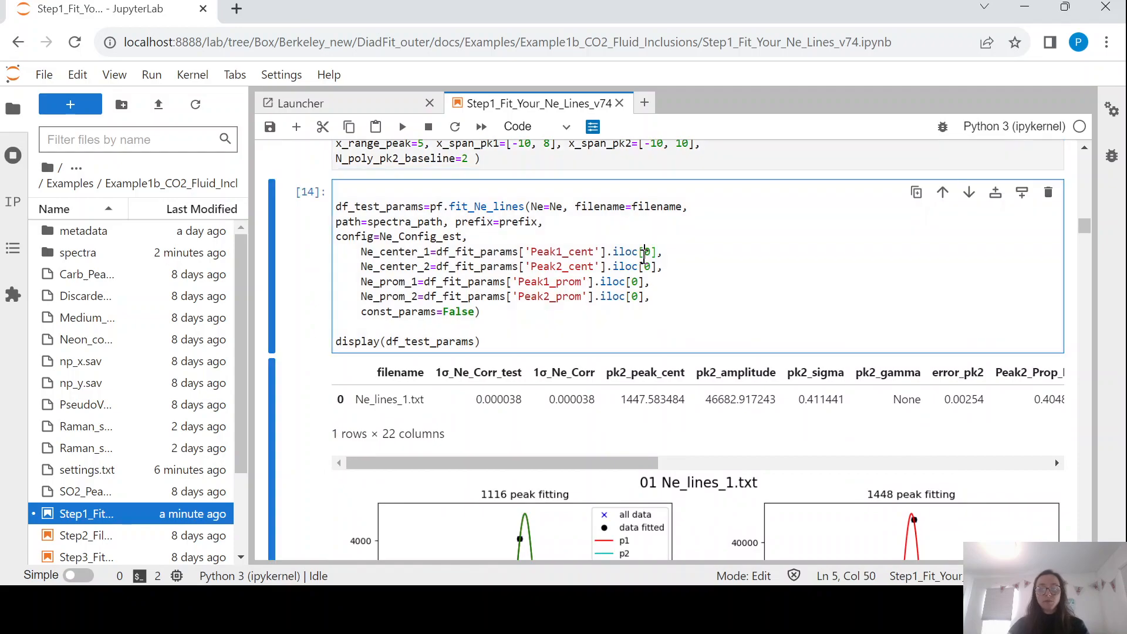
pyautogui.scroll(-15, 646, 263)
pyautogui.scroll(5, 646, 263)
pyautogui.scroll(2, 646, 263)
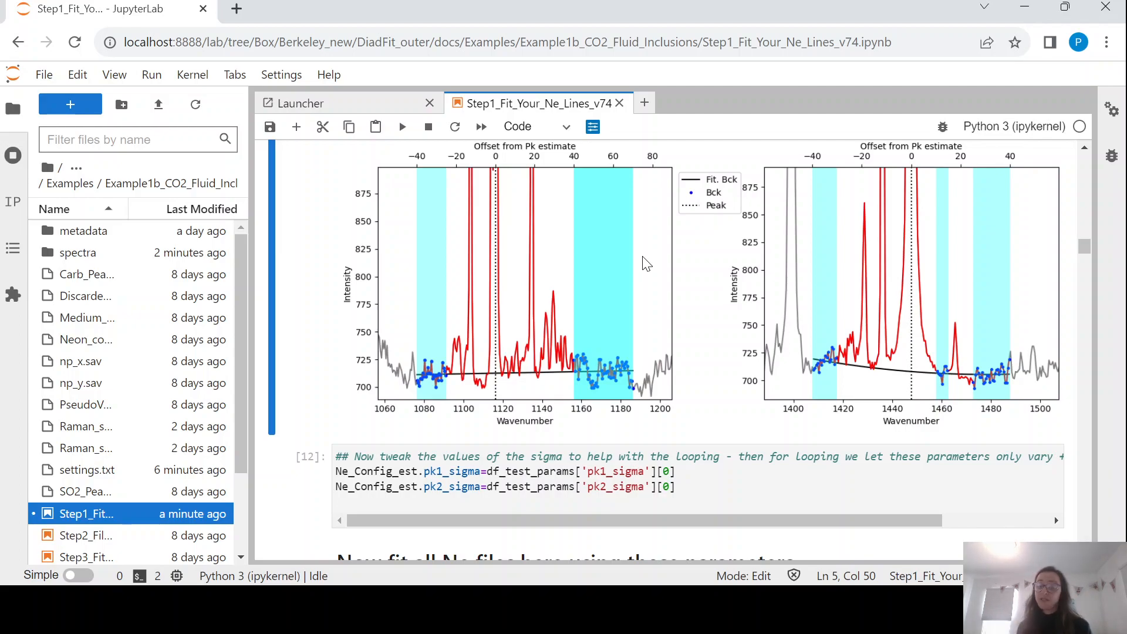
pyautogui.scroll(-2, 646, 263)
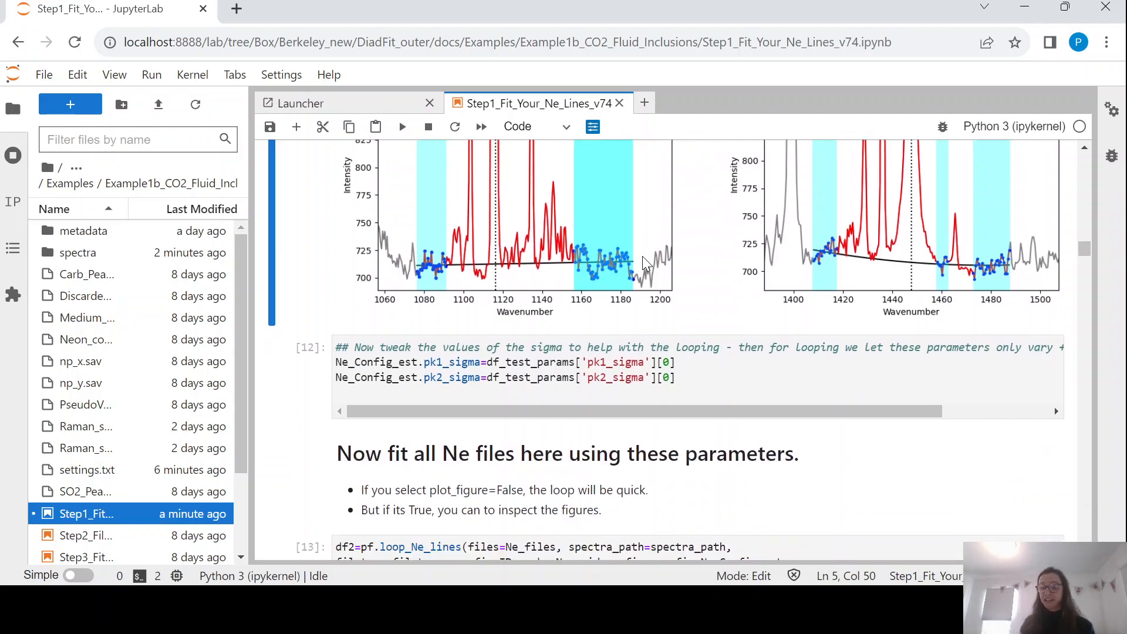
pyautogui.click(658, 362)
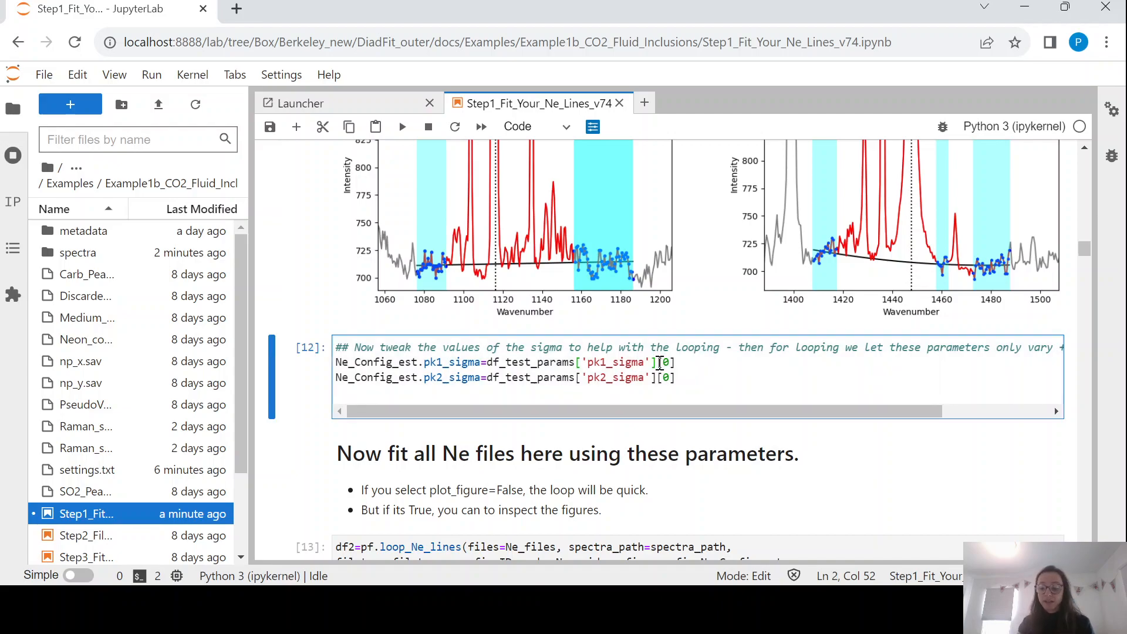
pyautogui.scroll(10, 571, 364)
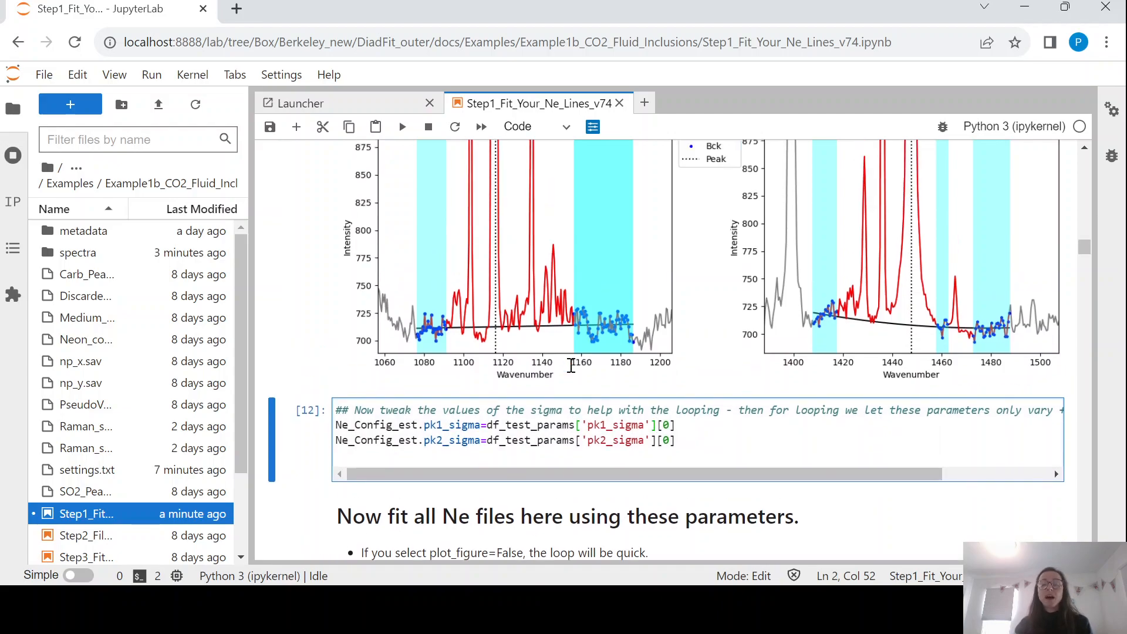
pyautogui.scroll(3, 572, 370)
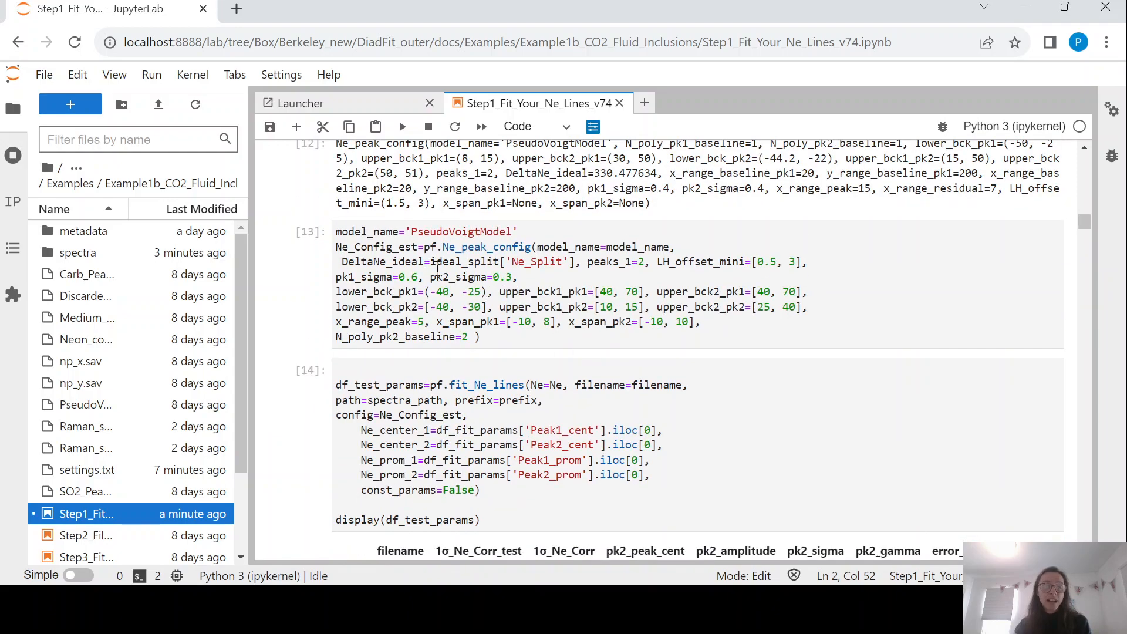
pyautogui.scroll(-12, 553, 273)
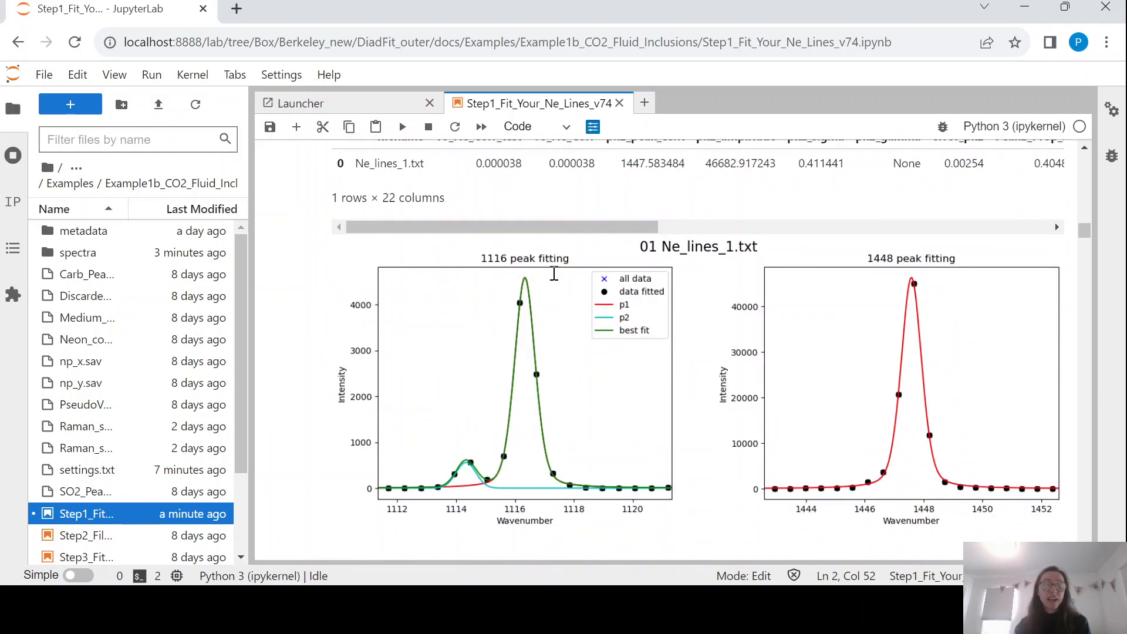
# Re-apply the fitted pk1_sigma and pk2_sigma values to Ne_Config_est.
pyautogui.scroll(-6, 556, 281)
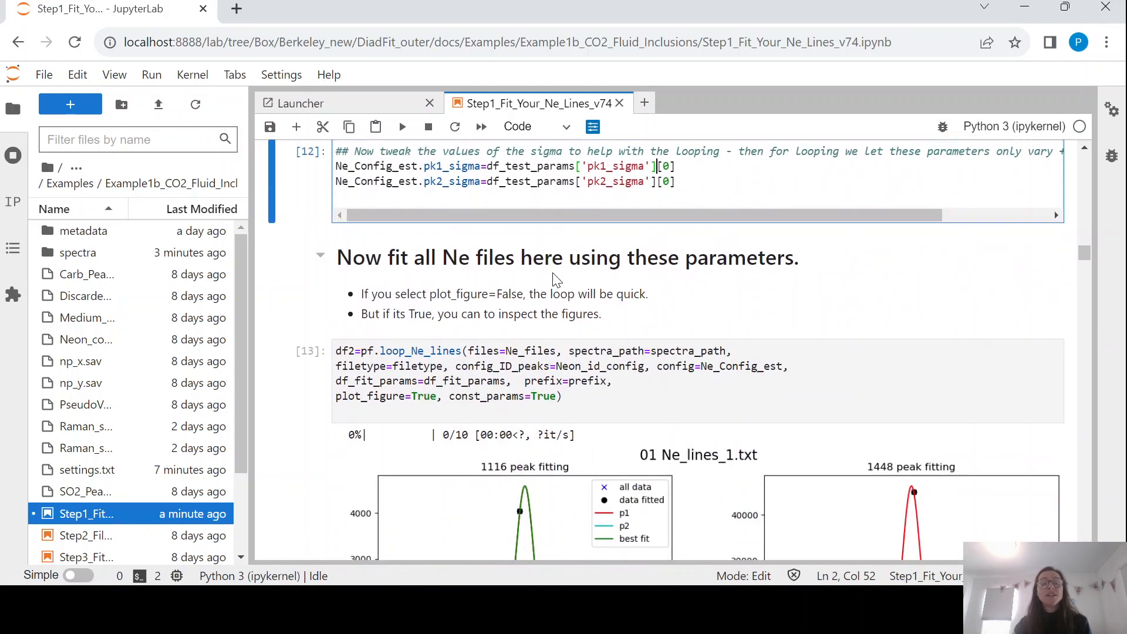
pyautogui.scroll(1, 514, 154)
pyautogui.click(486, 241)
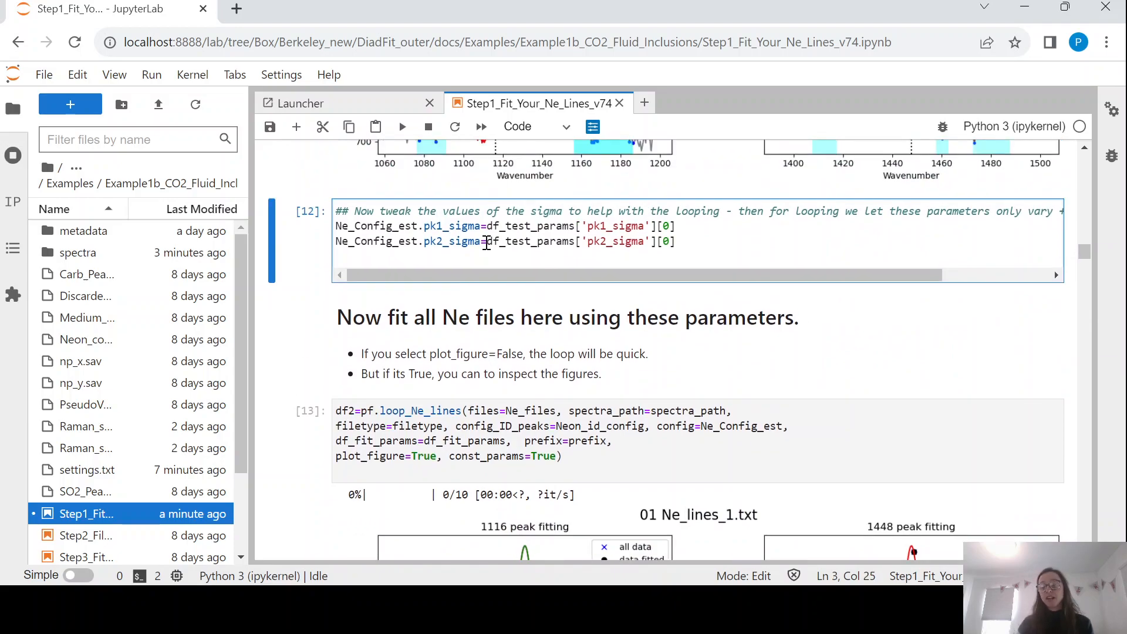
pyautogui.hotkey('ctrl', 'Return')
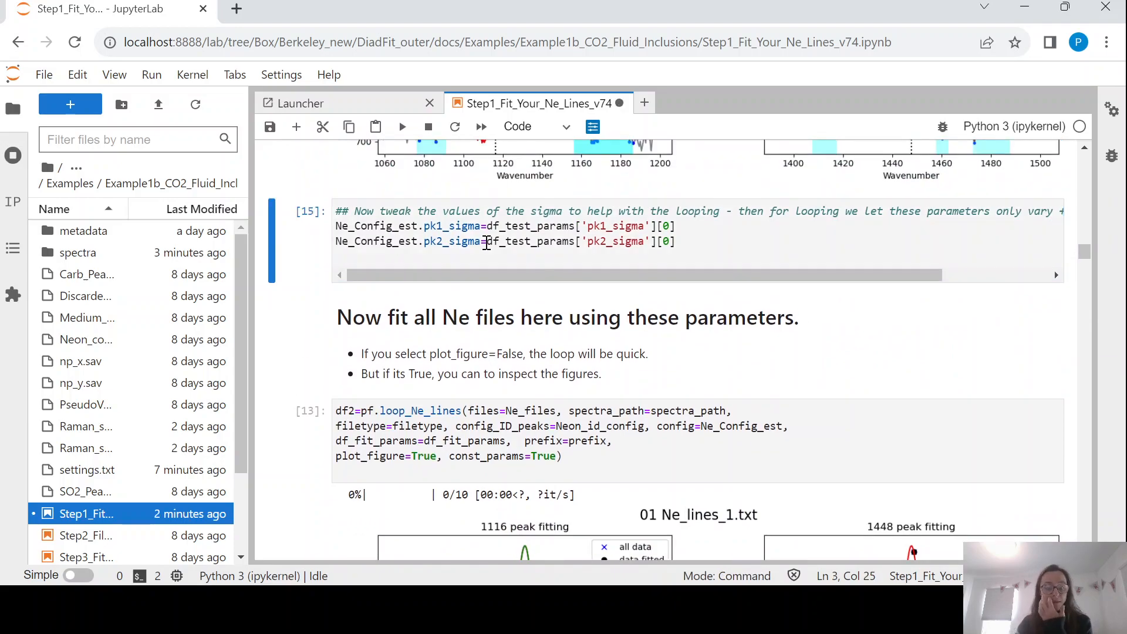
# Run loop_Ne_lines to fit every Ne file with figures plotted.
pyautogui.scroll(-3, 486, 243)
pyautogui.click(449, 263)
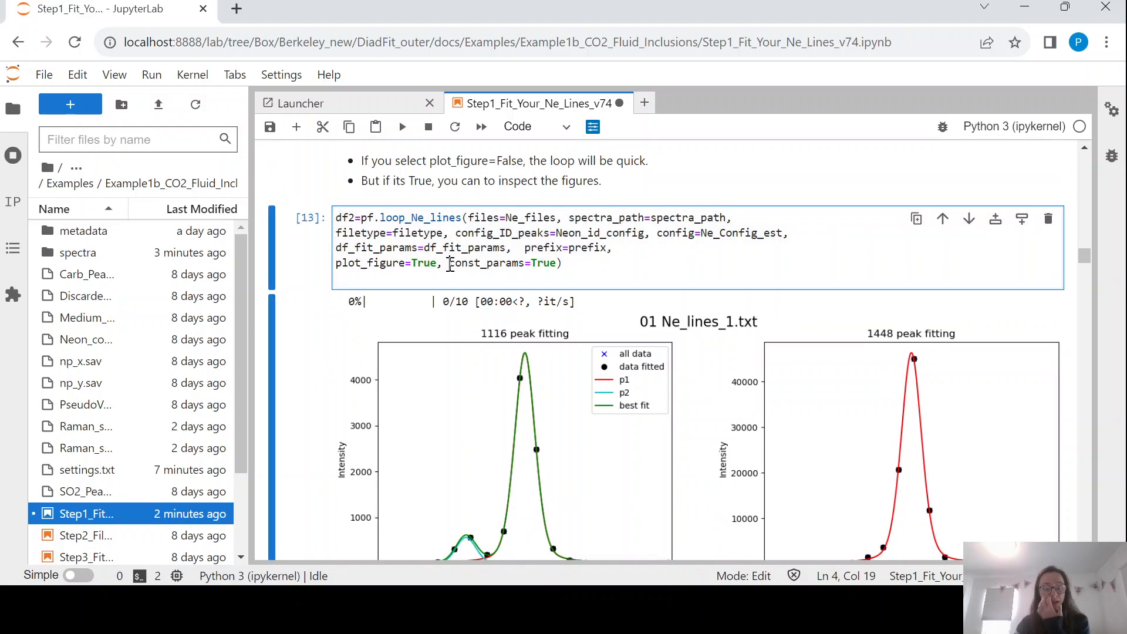
pyautogui.doubleClick(456, 218)
pyautogui.click(425, 230)
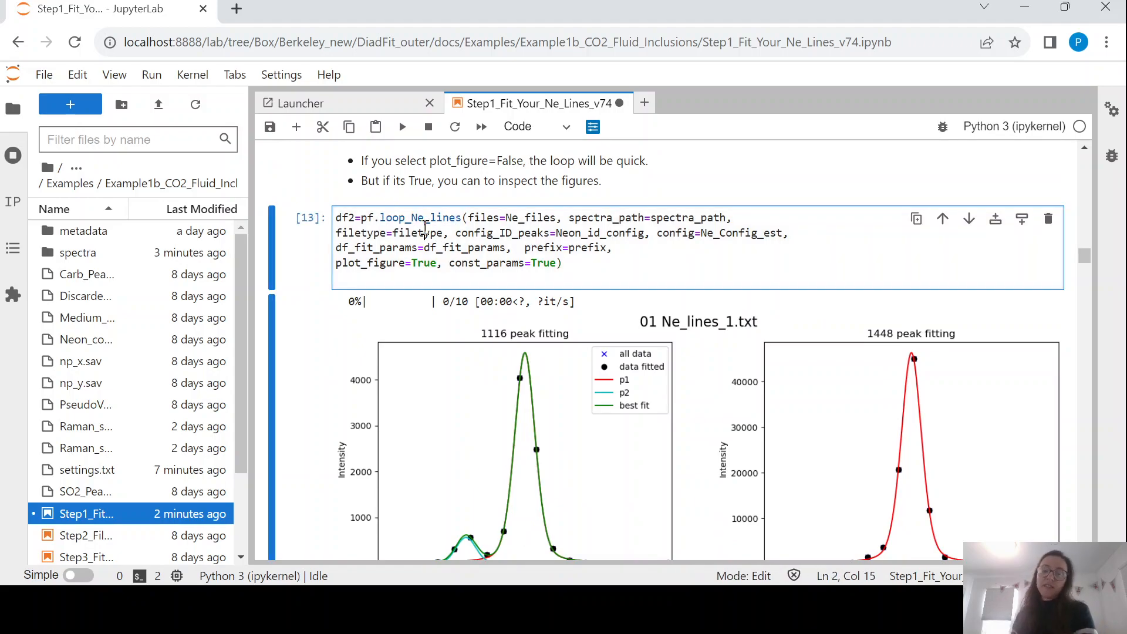
pyautogui.hotkey('shift', 'Return')
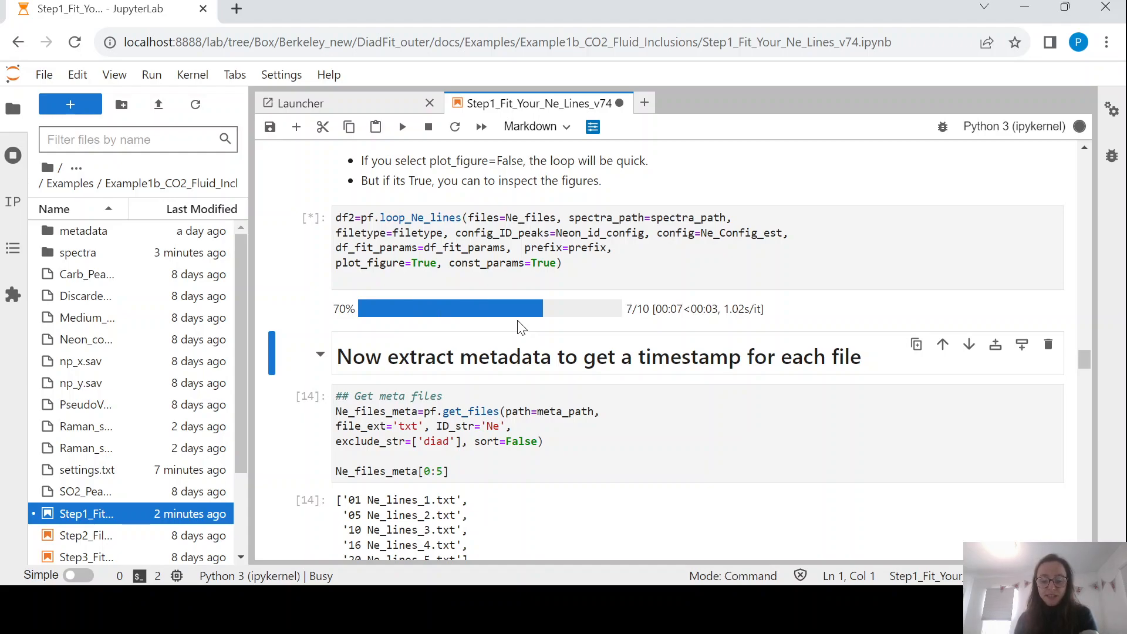
# Review the 1116/1448 peak, residual and background plots for all 10 Ne files.
pyautogui.moveTo(440, 263); pyautogui.dragTo(417, 265)
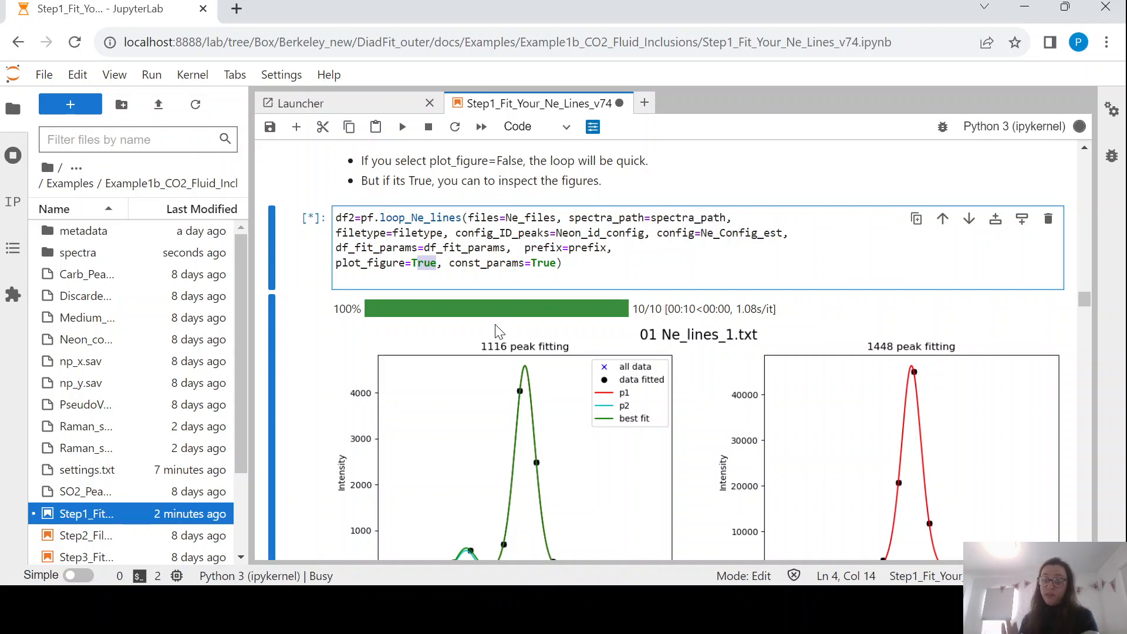
pyautogui.scroll(-9, 473, 297)
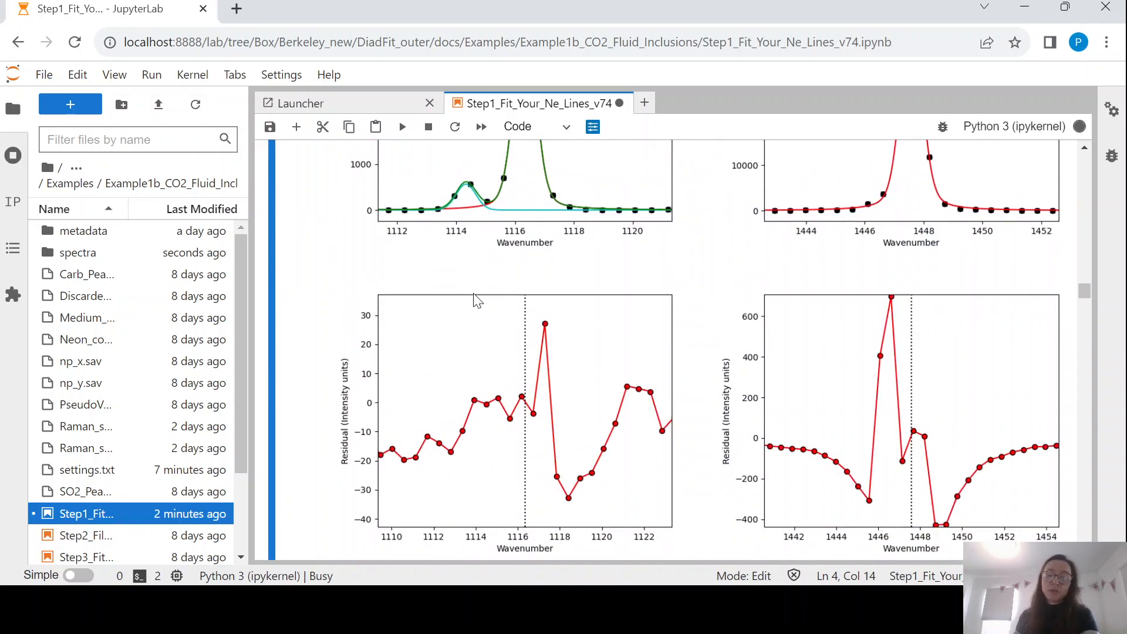
pyautogui.scroll(-10, 475, 300)
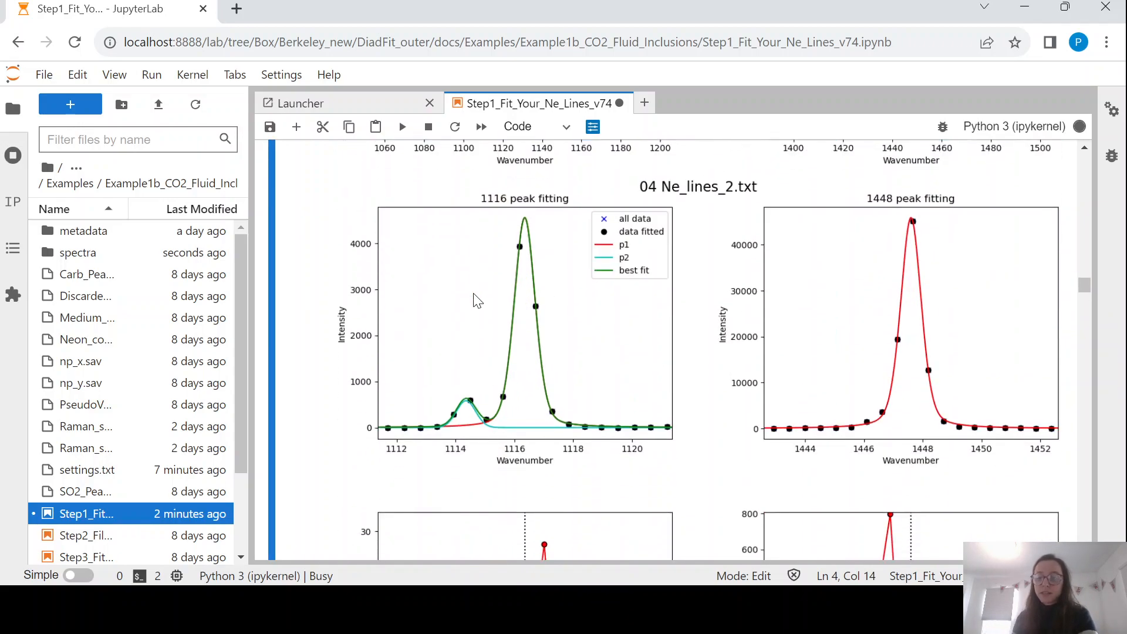
pyautogui.scroll(-10, 474, 296)
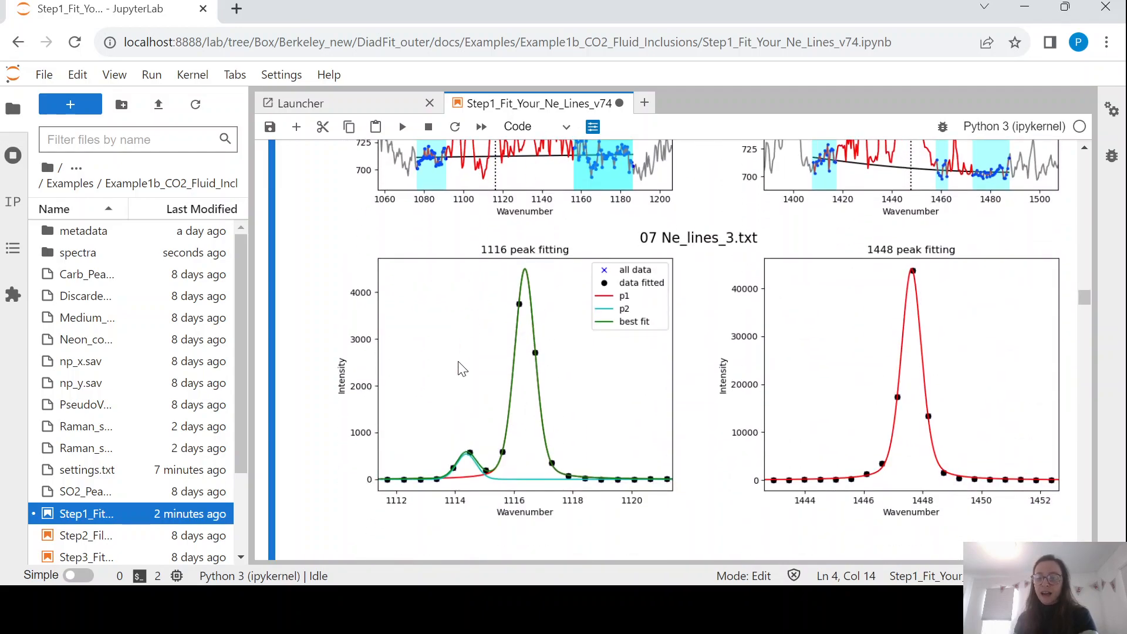
pyautogui.scroll(-10, 702, 420)
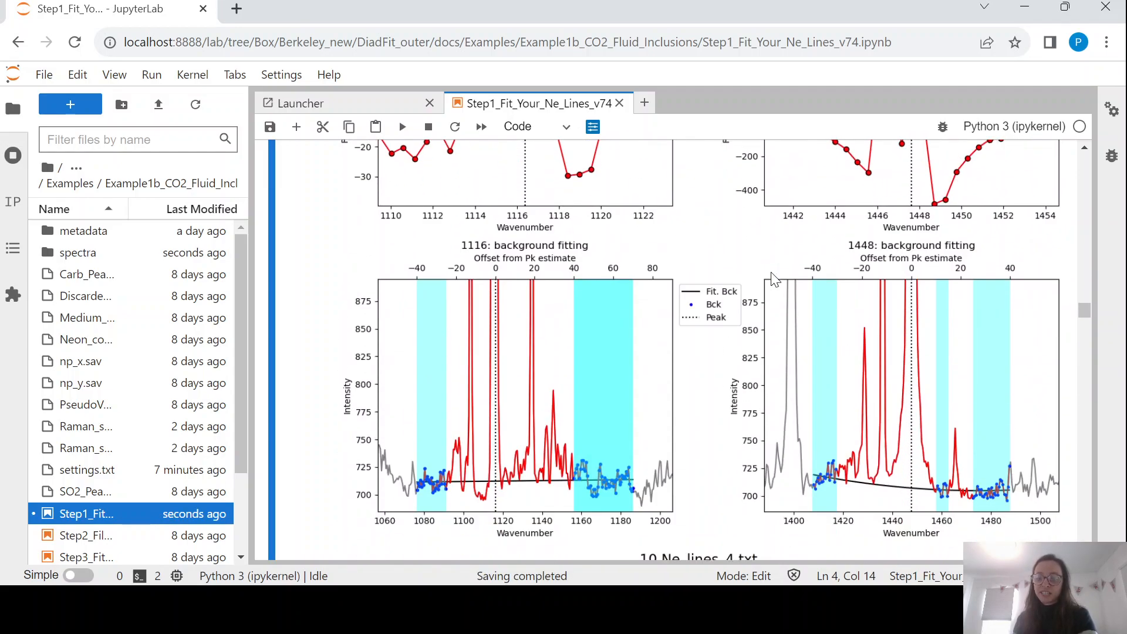
pyautogui.scroll(-3, 775, 280)
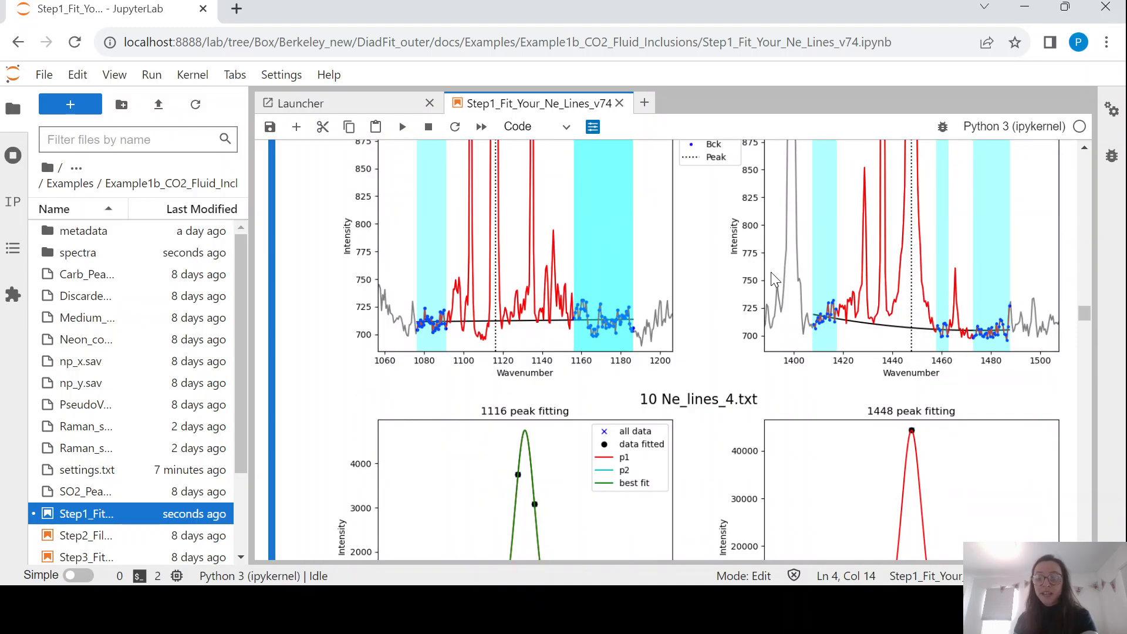
pyautogui.scroll(-15, 774, 280)
pyautogui.scroll(-20, 774, 280)
pyautogui.scroll(-20, 774, 280)
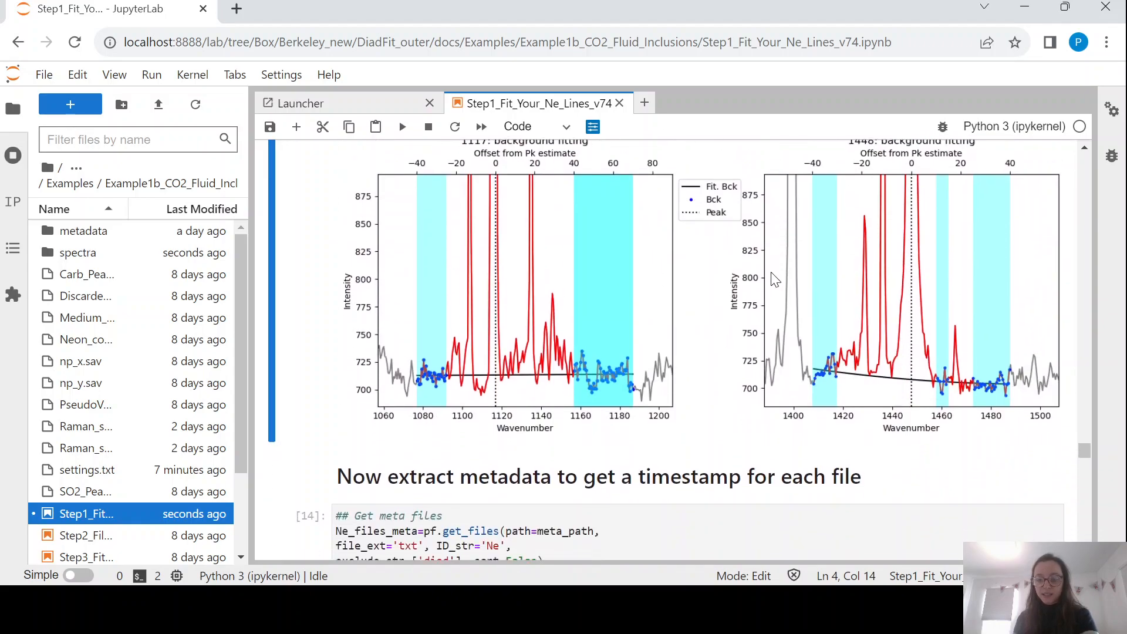
pyautogui.scroll(-5, 774, 280)
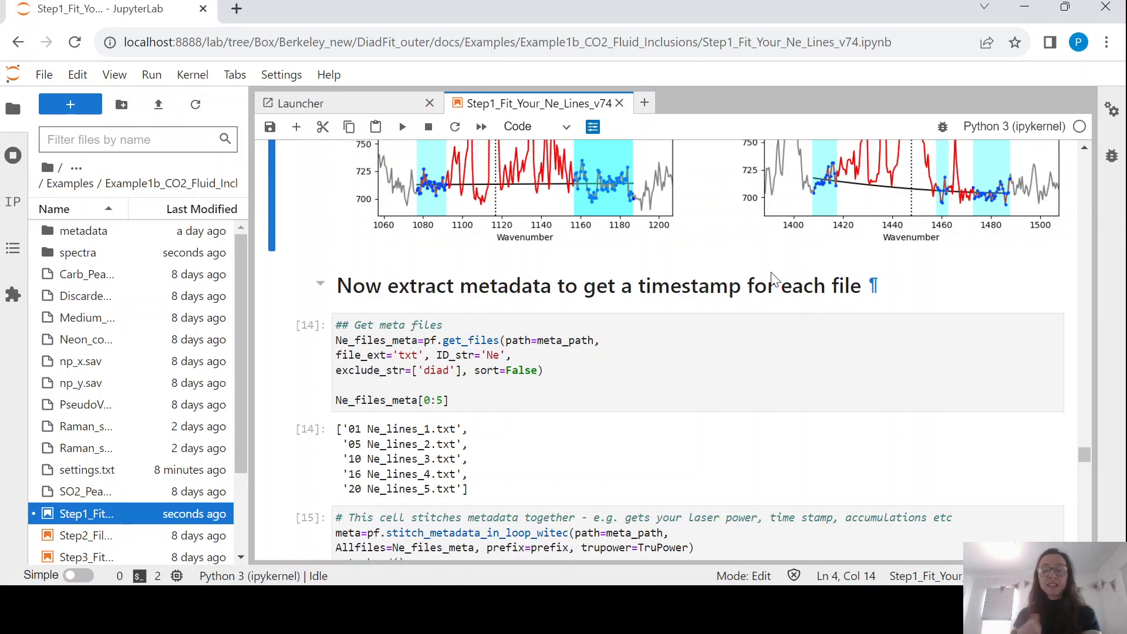
# Re-list the Ne metadata files from meta_path using the Ne ID string.
pyautogui.click(554, 355)
pyautogui.scroll(-1, 552, 358)
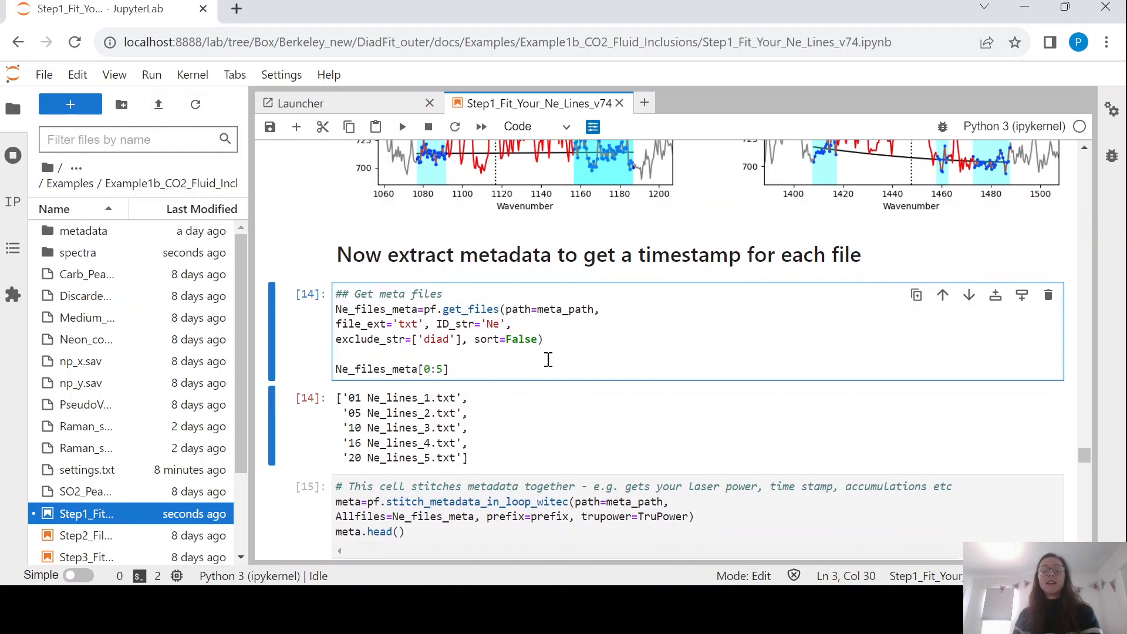
pyautogui.click(516, 305)
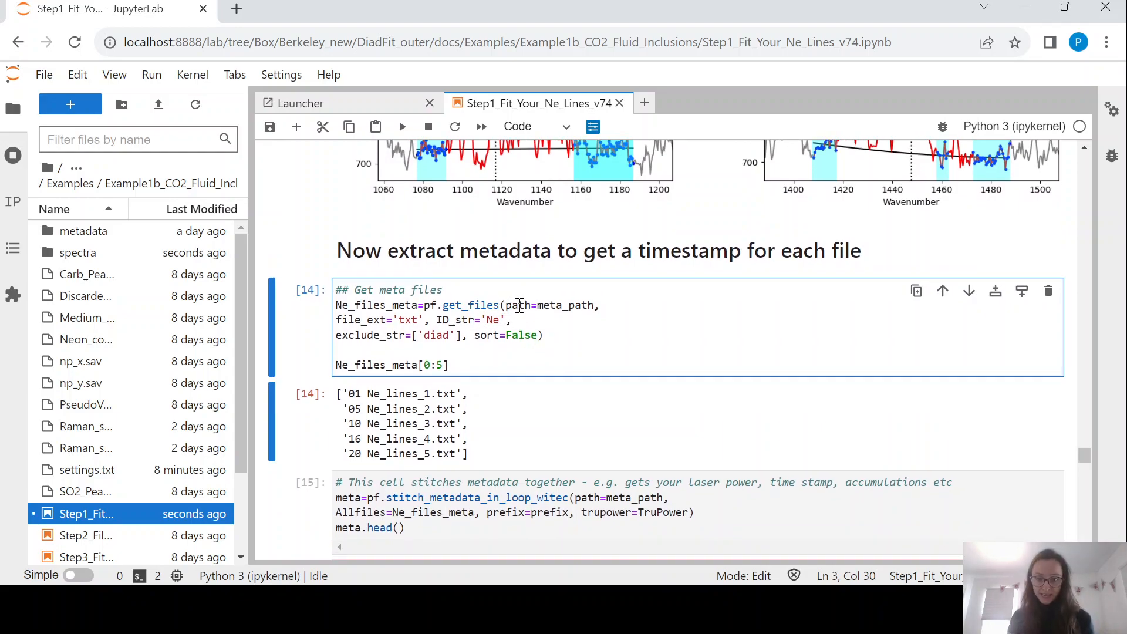
pyautogui.moveTo(537, 305); pyautogui.dragTo(593, 309)
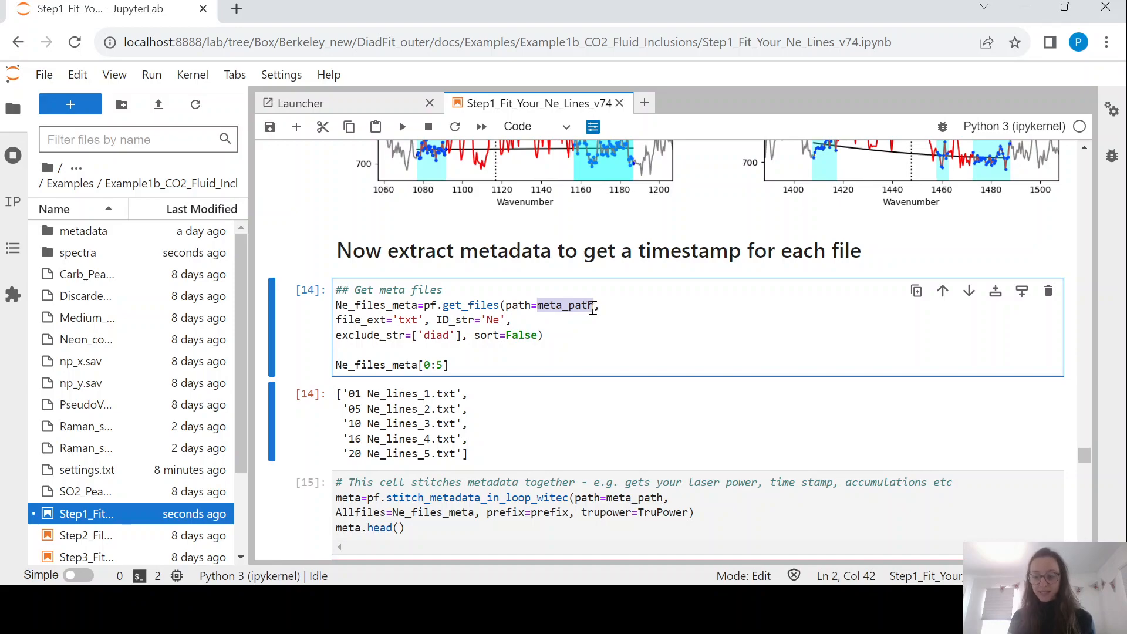
pyautogui.click(500, 320)
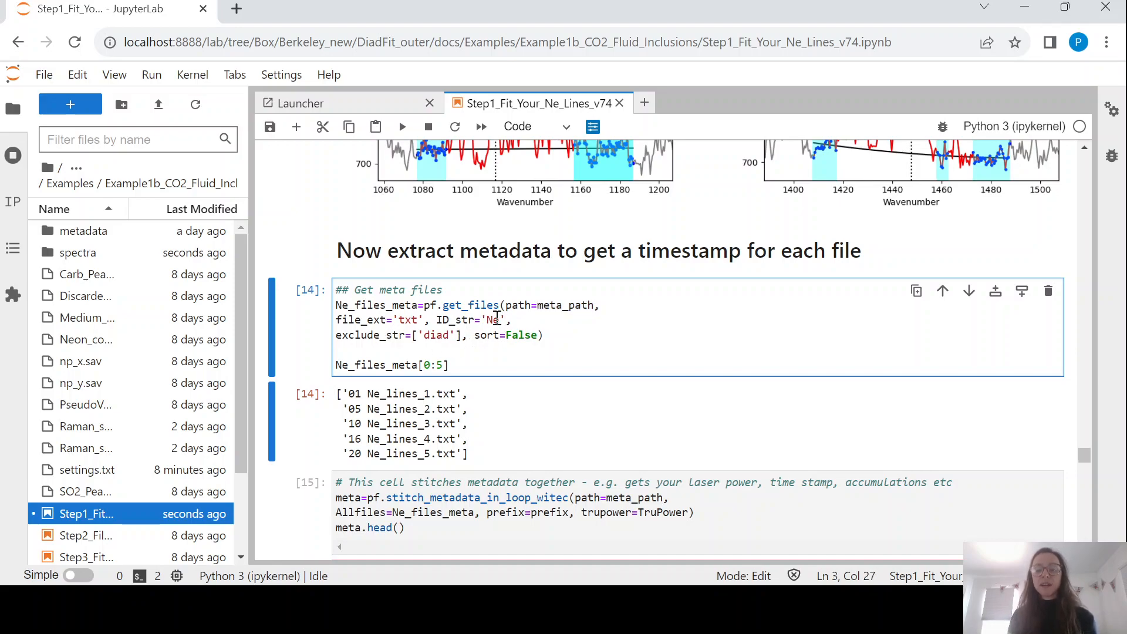
pyautogui.hotkey('shift', 'Return')
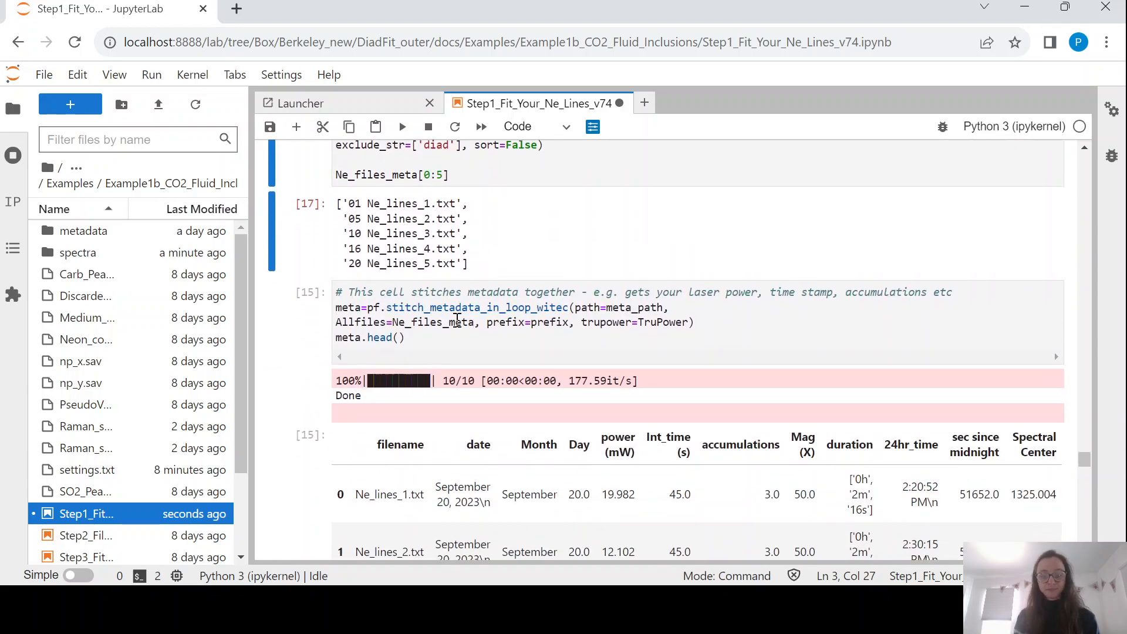
# Stitch the metadata into a table of date, power, integration time and seconds since midnight.
pyautogui.click(444, 322)
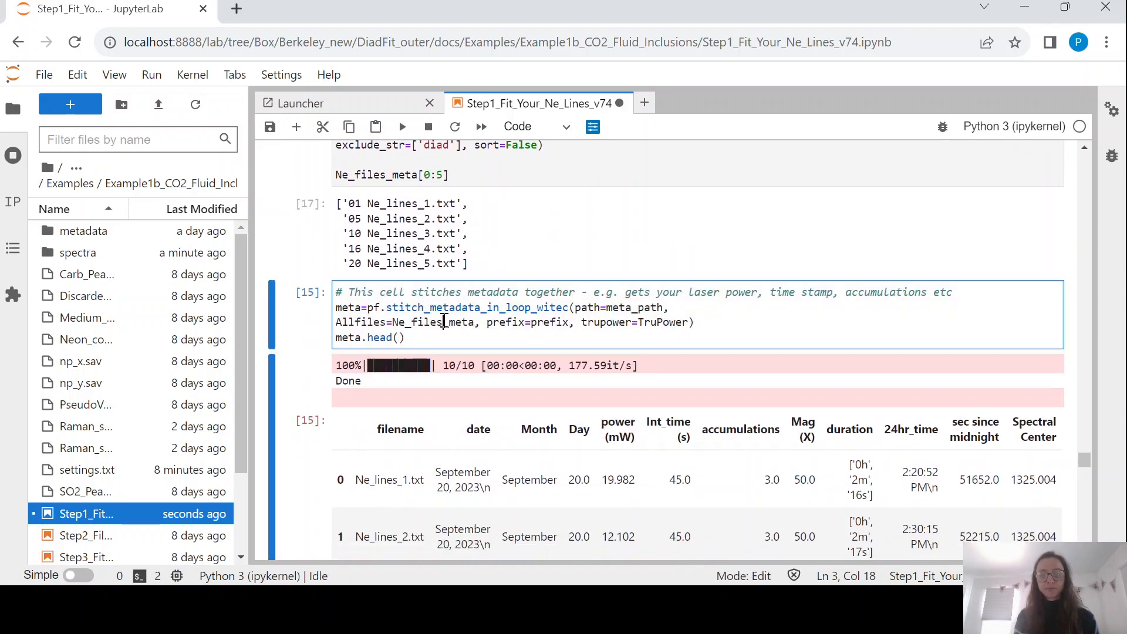
pyautogui.moveTo(392, 307); pyautogui.dragTo(568, 304)
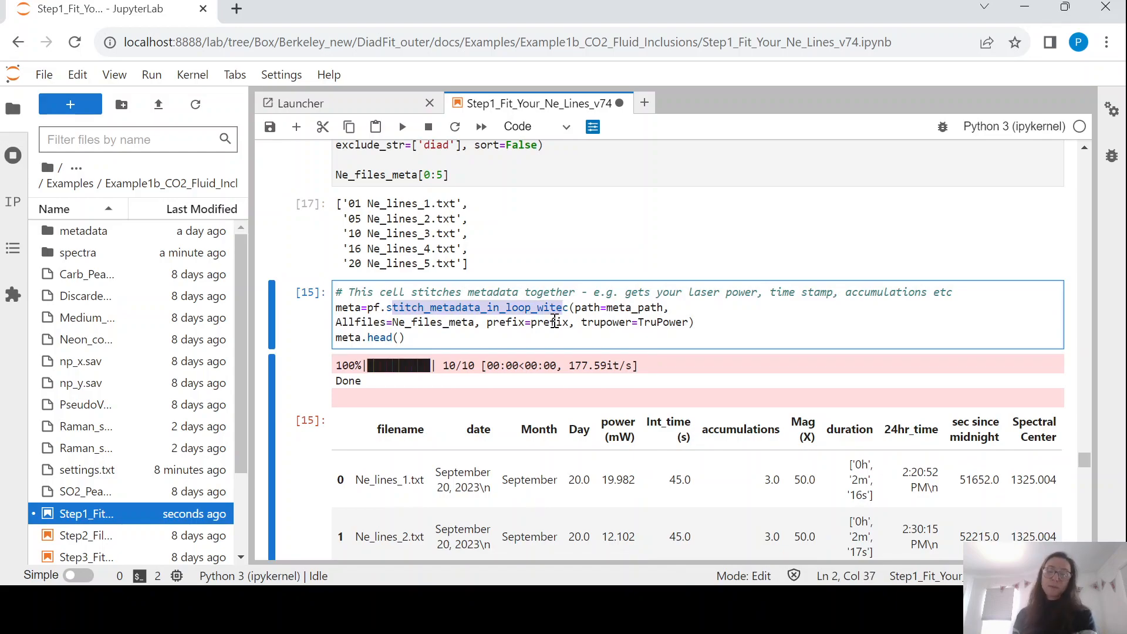
pyautogui.click(555, 322)
pyautogui.hotkey('shift', 'Return')
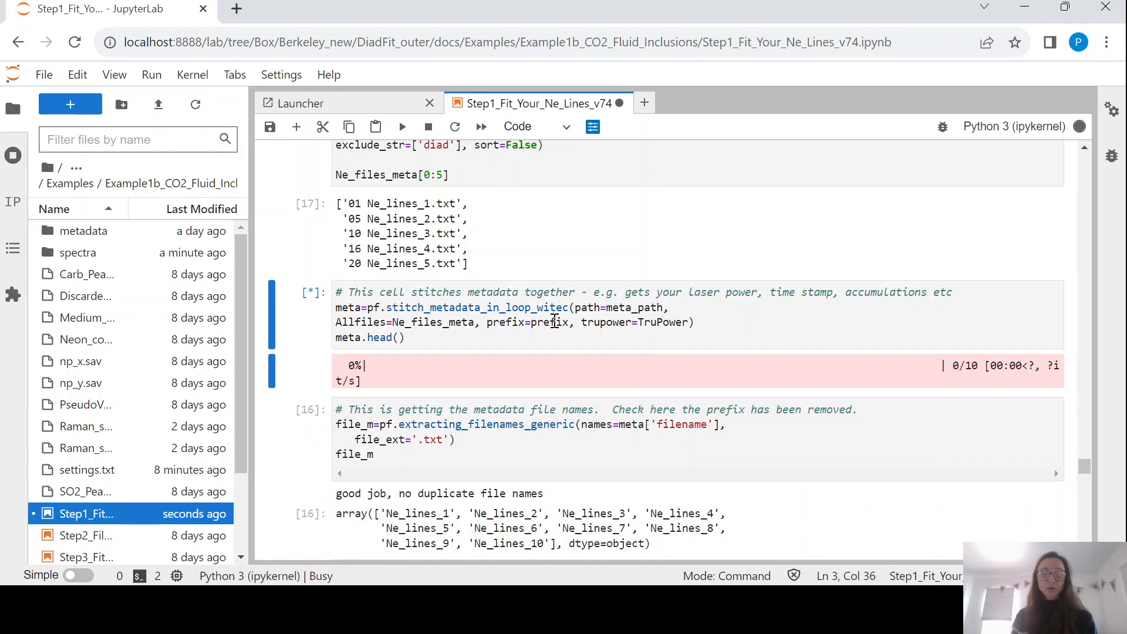
pyautogui.scroll(-3, 554, 320)
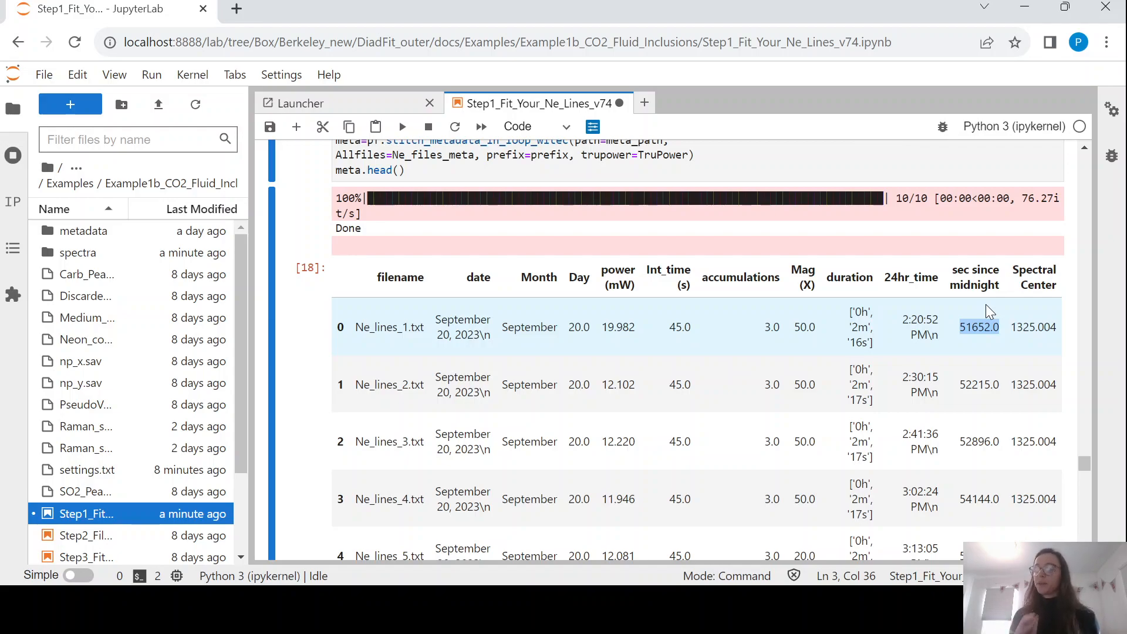
pyautogui.scroll(-6, 986, 311)
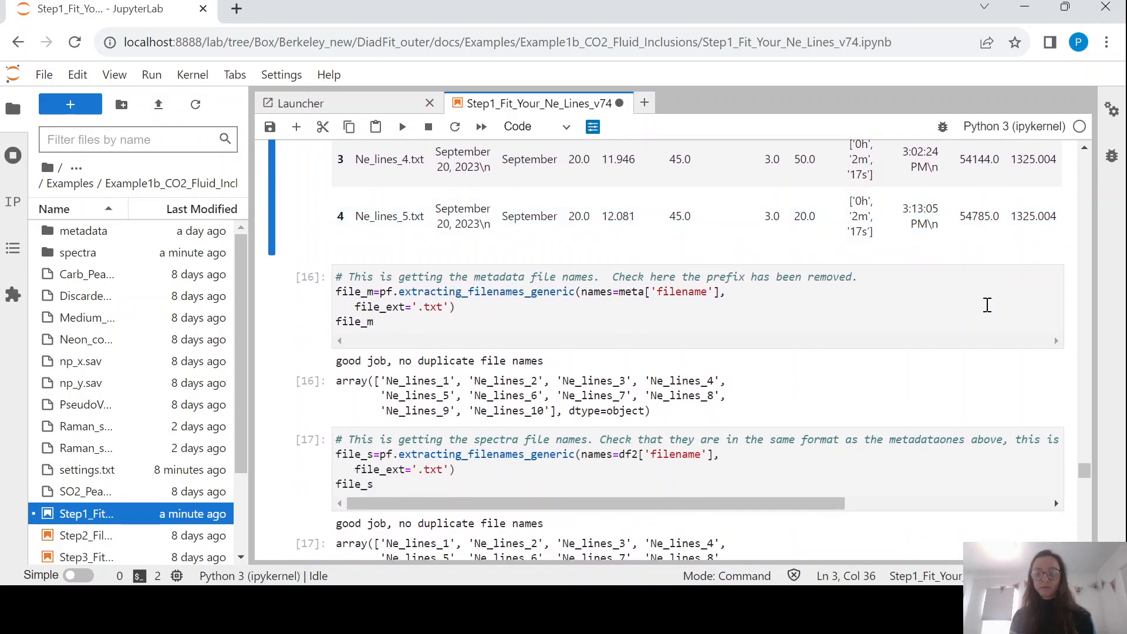
pyautogui.click(796, 308)
pyautogui.scroll(3, 797, 310)
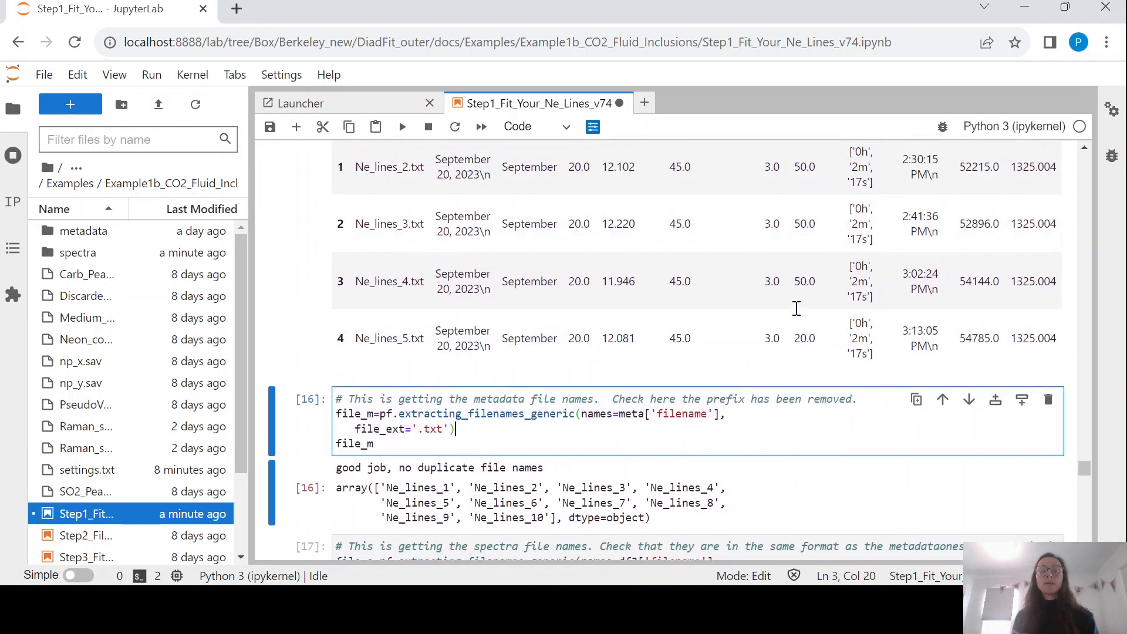
pyautogui.scroll(-2, 798, 312)
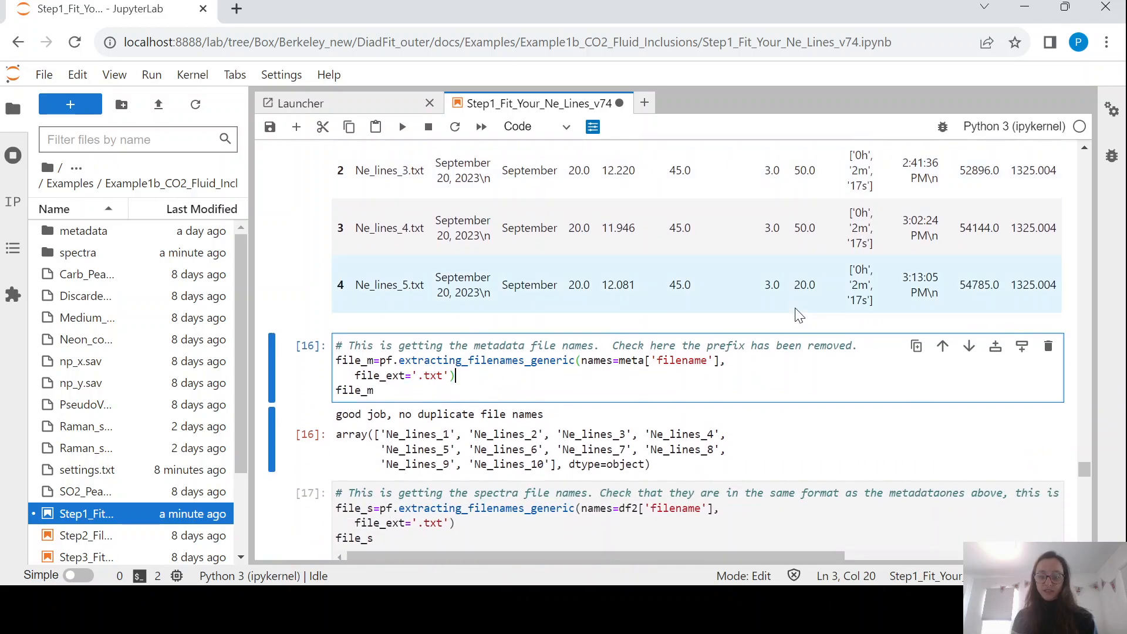
pyautogui.scroll(-2, 798, 311)
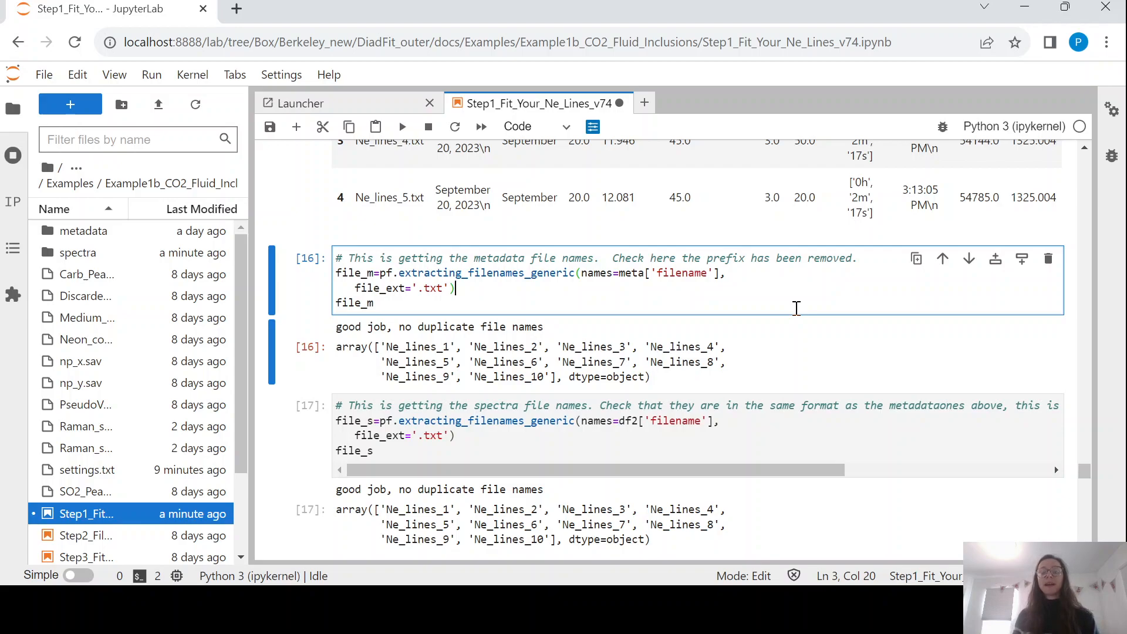
pyautogui.scroll(6, 796, 308)
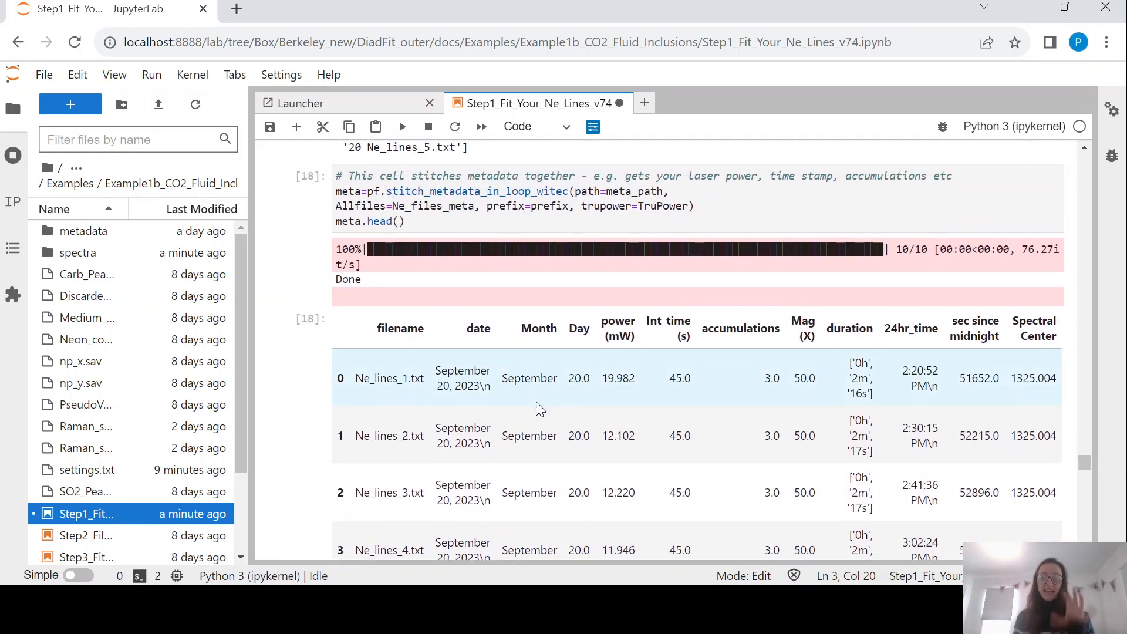
pyautogui.scroll(15, 536, 409)
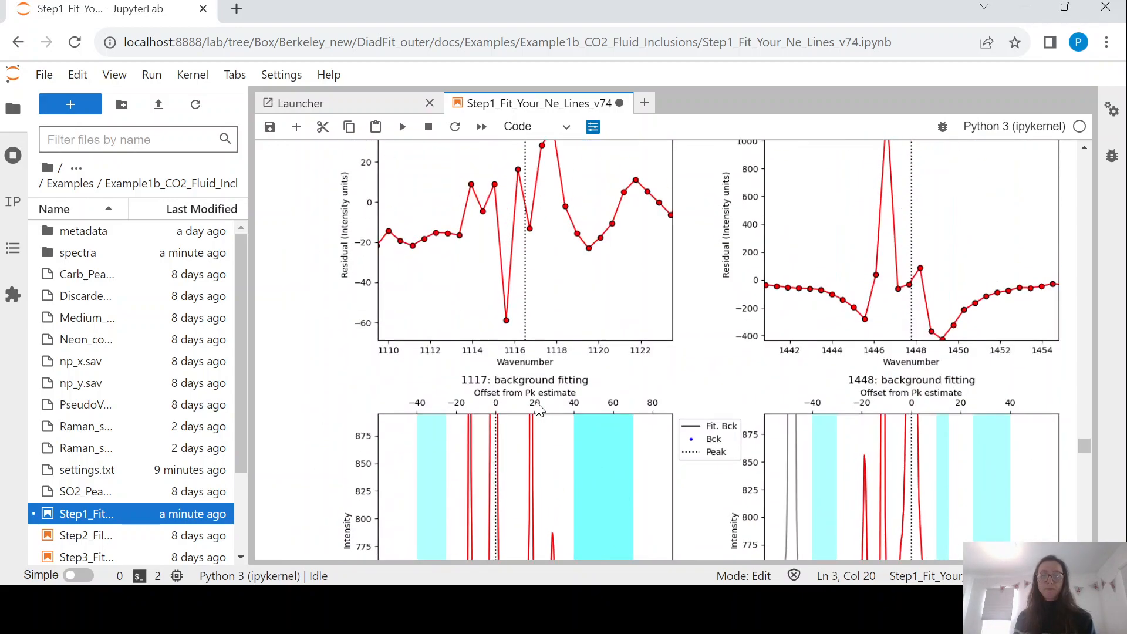
pyautogui.scroll(15, 536, 409)
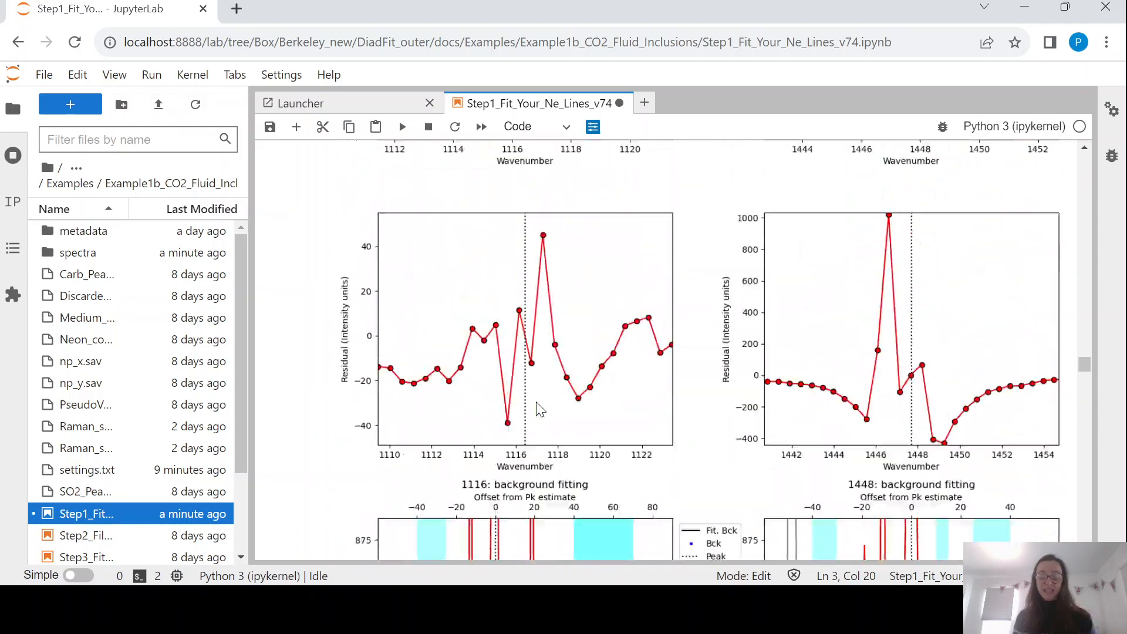
pyautogui.scroll(18, 536, 409)
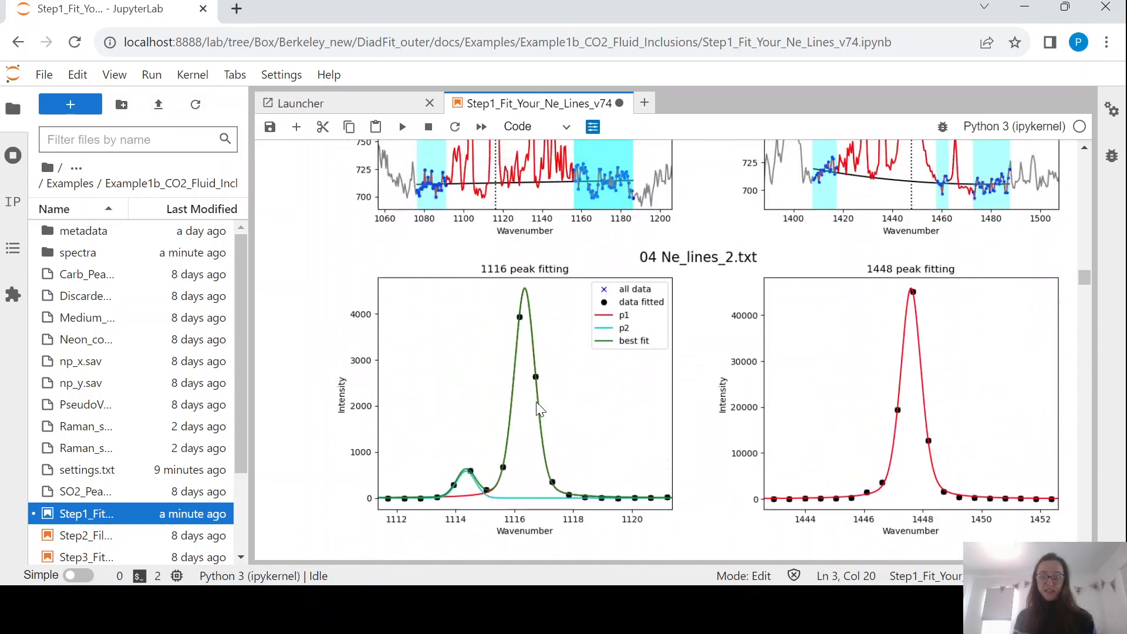
pyautogui.scroll(6, 536, 409)
pyautogui.scroll(-6, 537, 409)
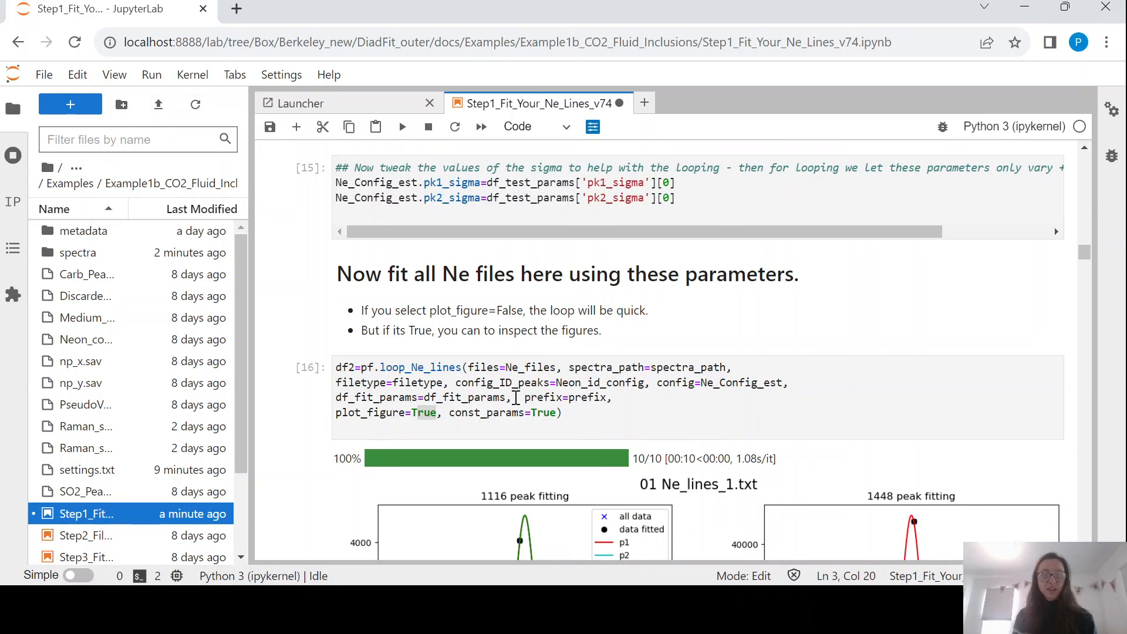
pyautogui.moveTo(355, 371); pyautogui.dragTo(337, 369)
pyautogui.scroll(-15, 415, 406)
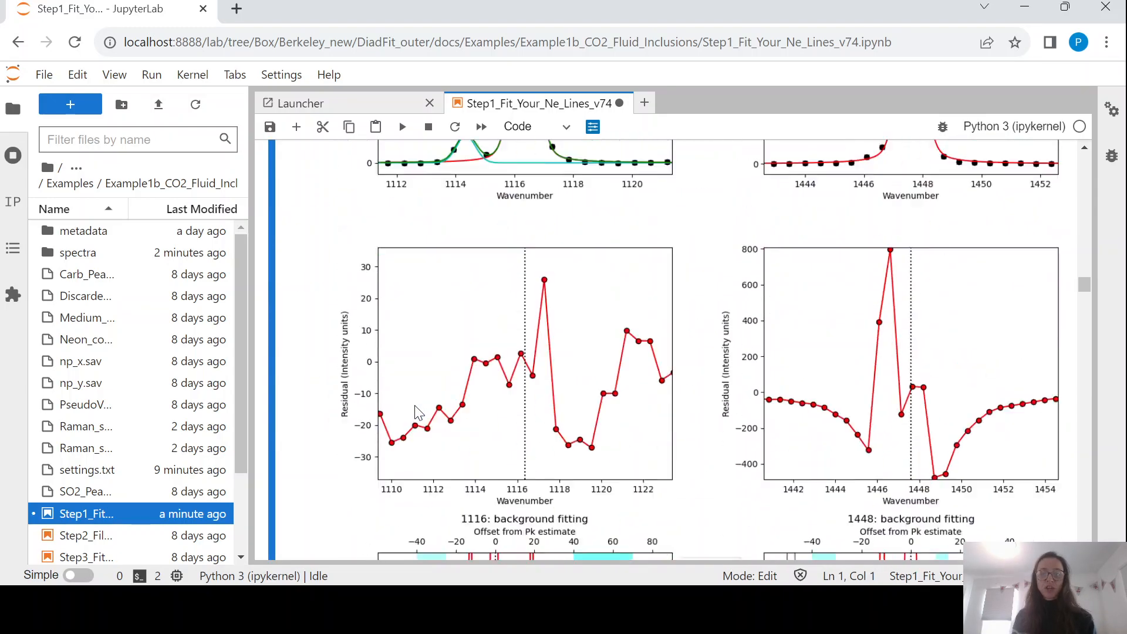
pyautogui.scroll(-12, 418, 413)
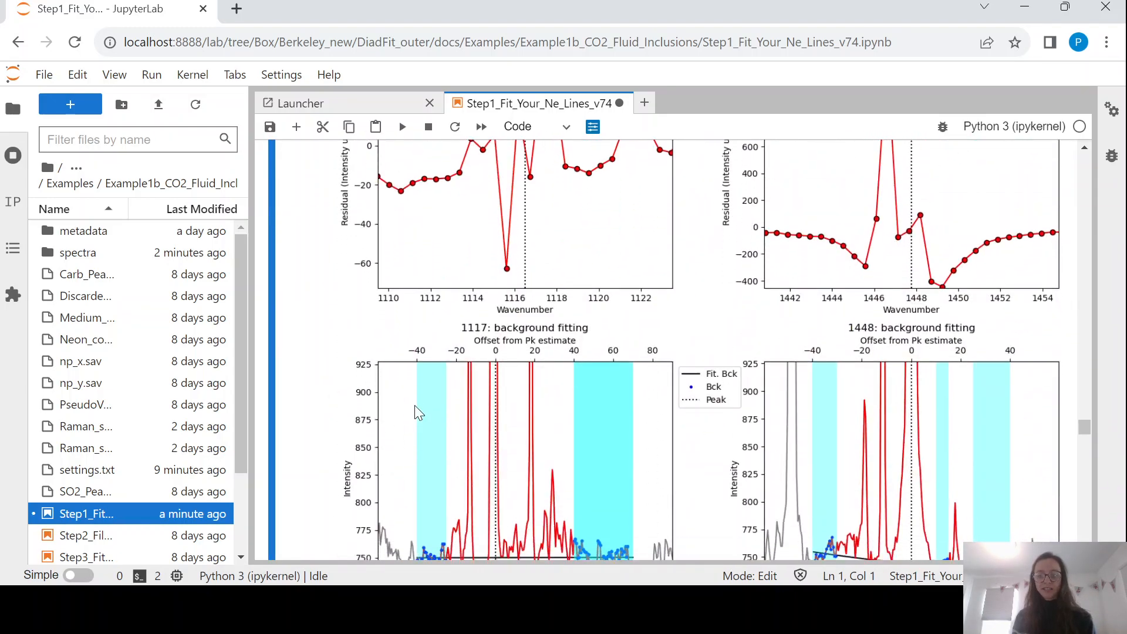
pyautogui.scroll(-10, 415, 405)
pyautogui.scroll(14, 415, 405)
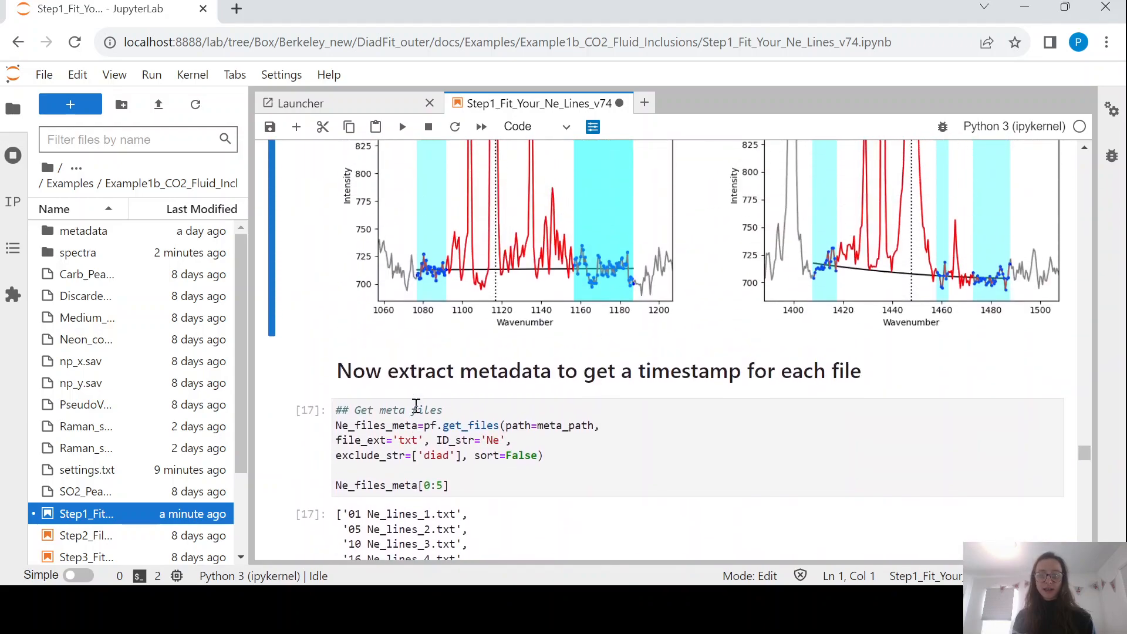
# Add a df2 cell to display the fitted Ne results table.
pyautogui.click(296, 126)
pyautogui.write('df2')
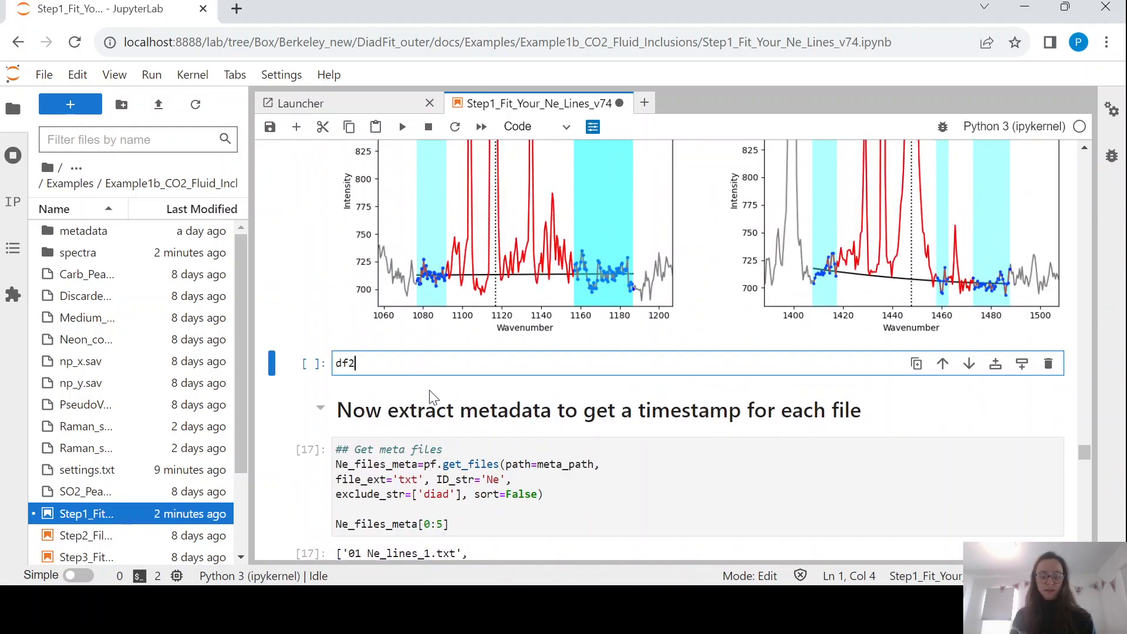
pyautogui.hotkey('ctrl', 'Return')
pyautogui.scroll(-2, 431, 398)
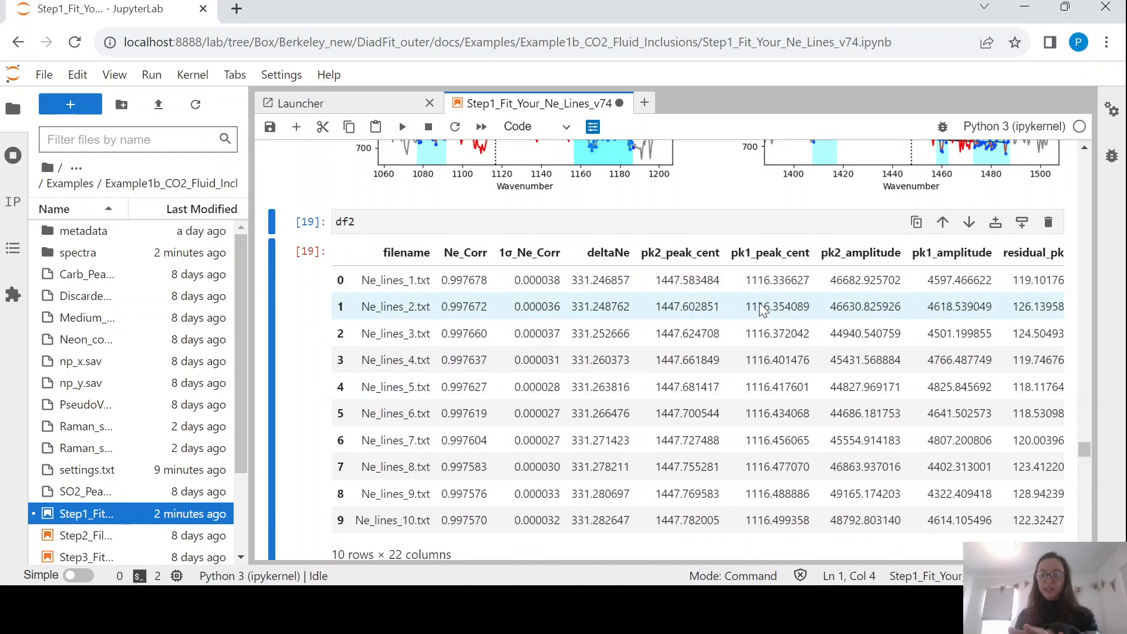
pyautogui.scroll(-5, 762, 308)
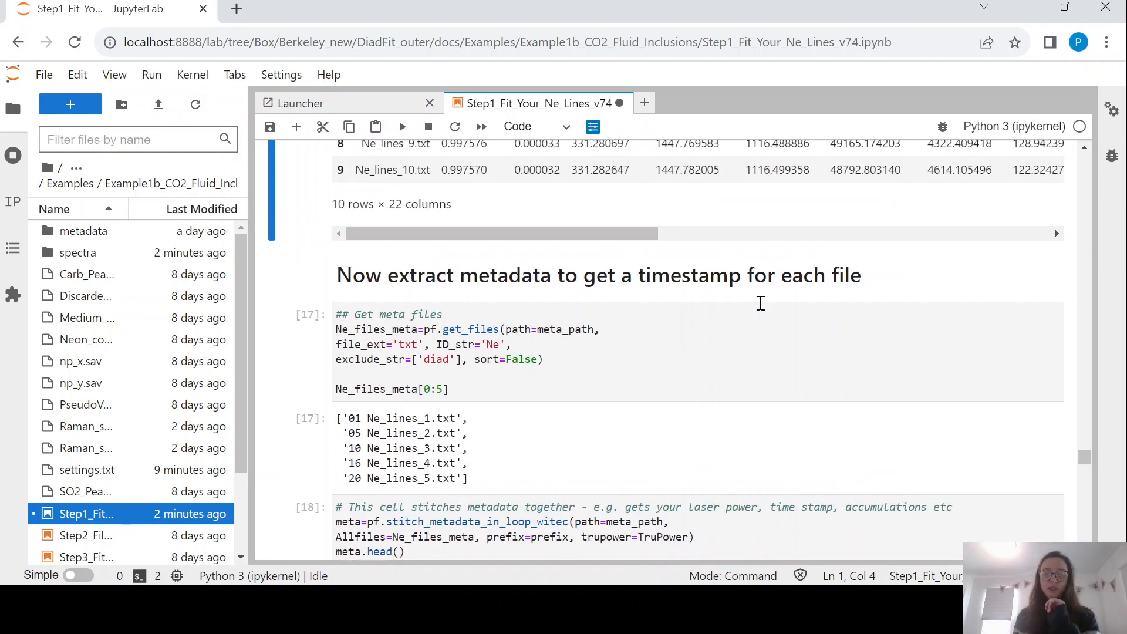
pyautogui.scroll(-6, 760, 302)
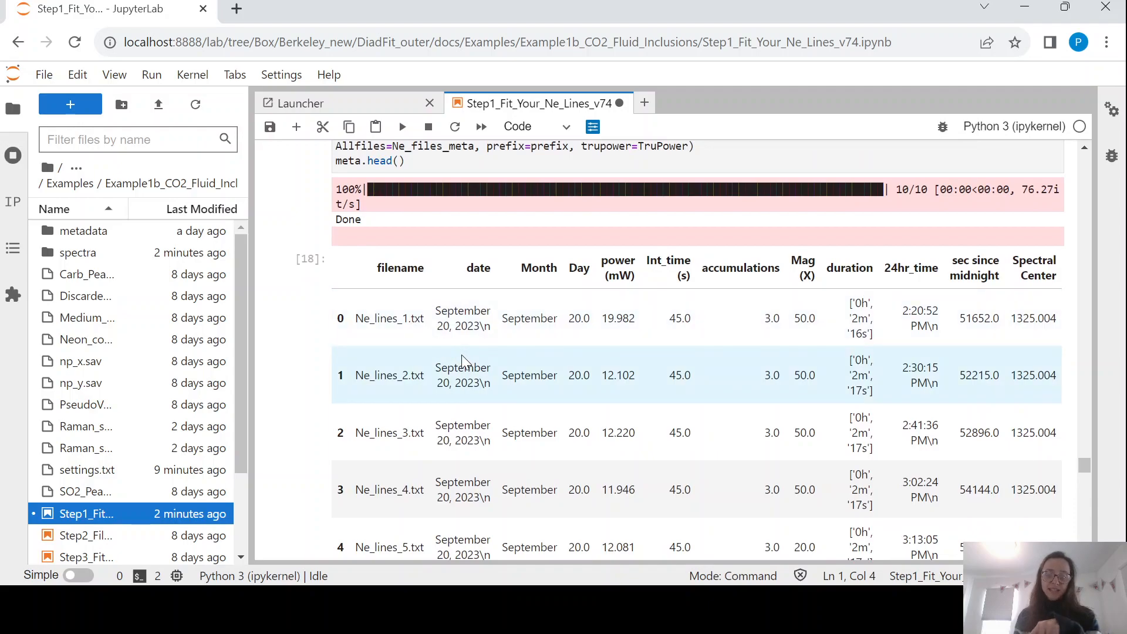
pyautogui.scroll(-2, 464, 362)
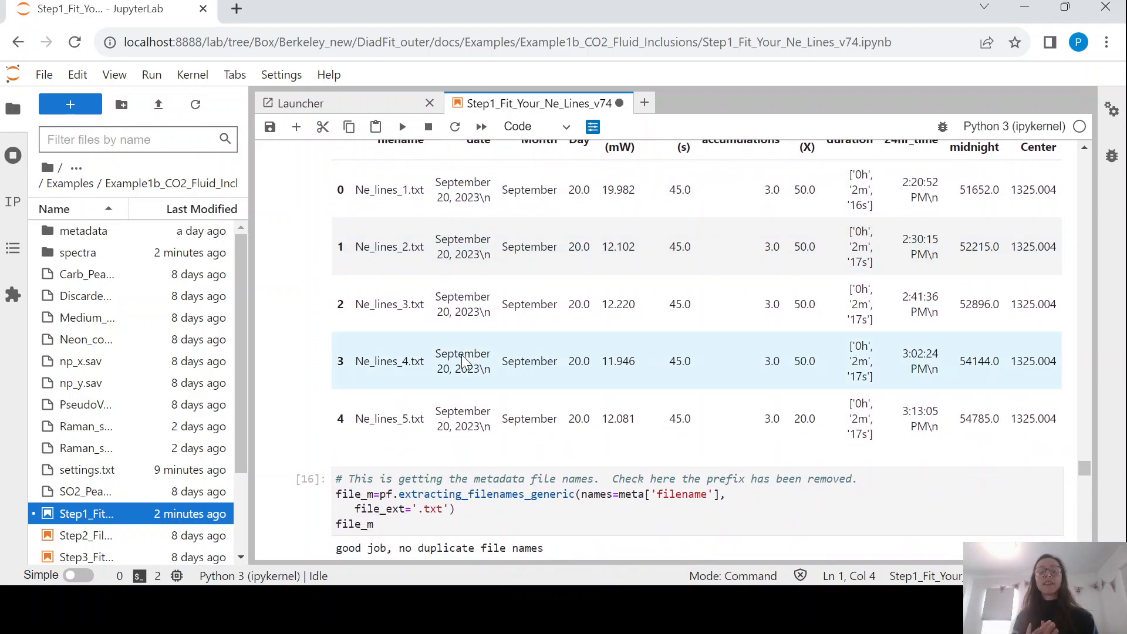
pyautogui.scroll(-2, 463, 363)
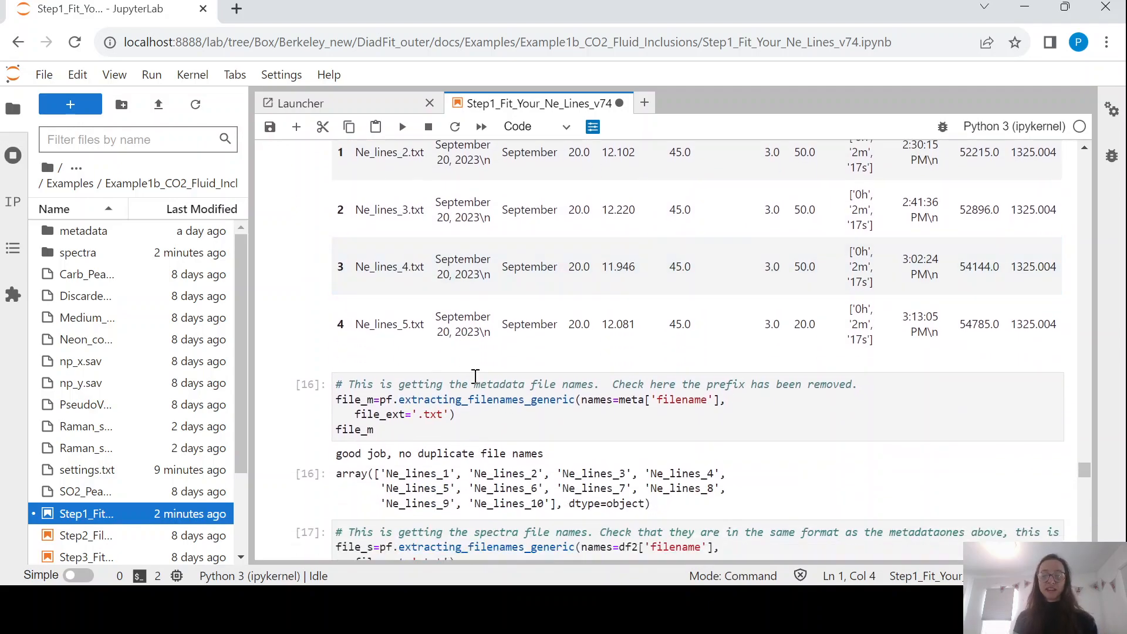
# Rerun the metadata and spectra filename extraction cells, then save the notebook.
pyautogui.click(480, 399)
pyautogui.scroll(-2, 483, 399)
pyautogui.click(441, 297)
pyautogui.hotkey('ctrl', 'Return')
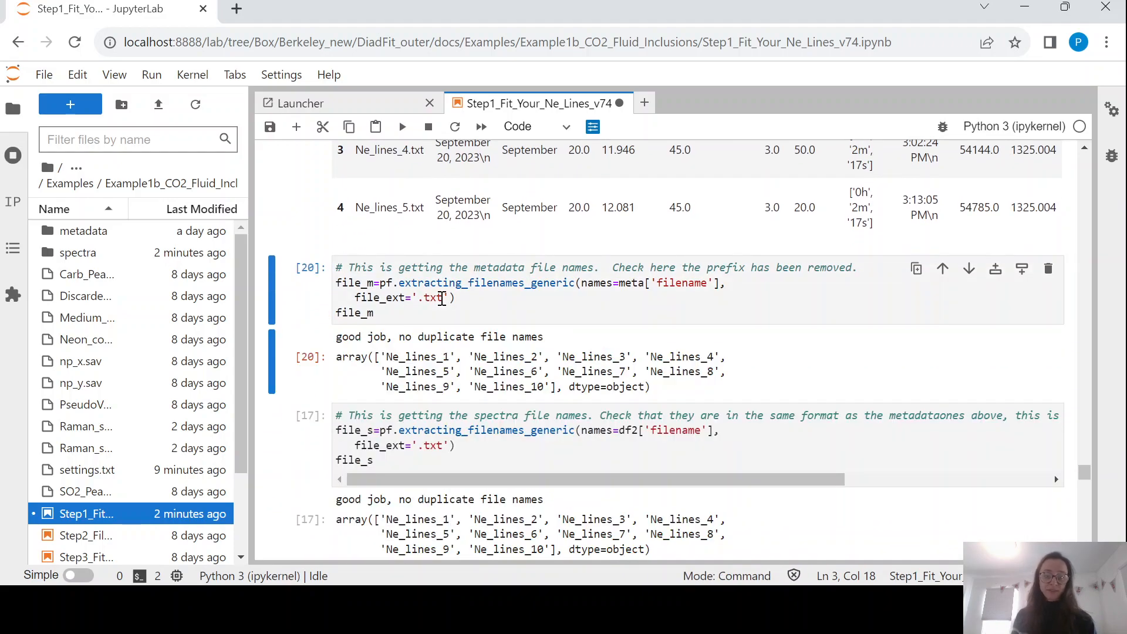
pyautogui.scroll(-2, 442, 297)
pyautogui.click(411, 312)
pyautogui.hotkey('ctrl', 'Return')
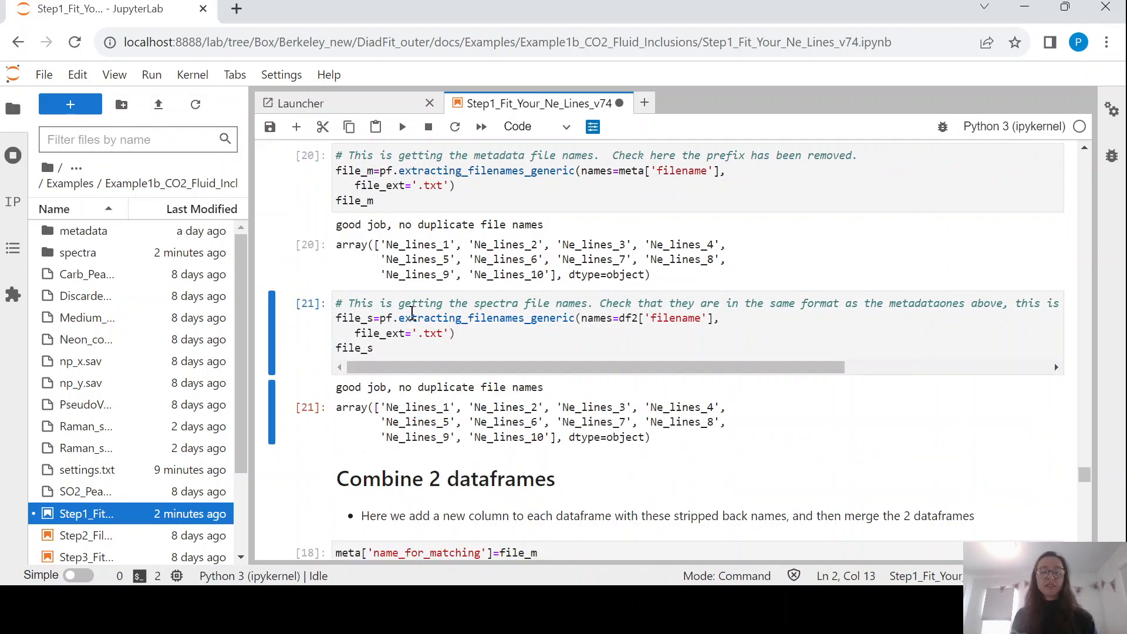
pyautogui.scroll(-2, 413, 317)
pyautogui.scroll(2, 413, 320)
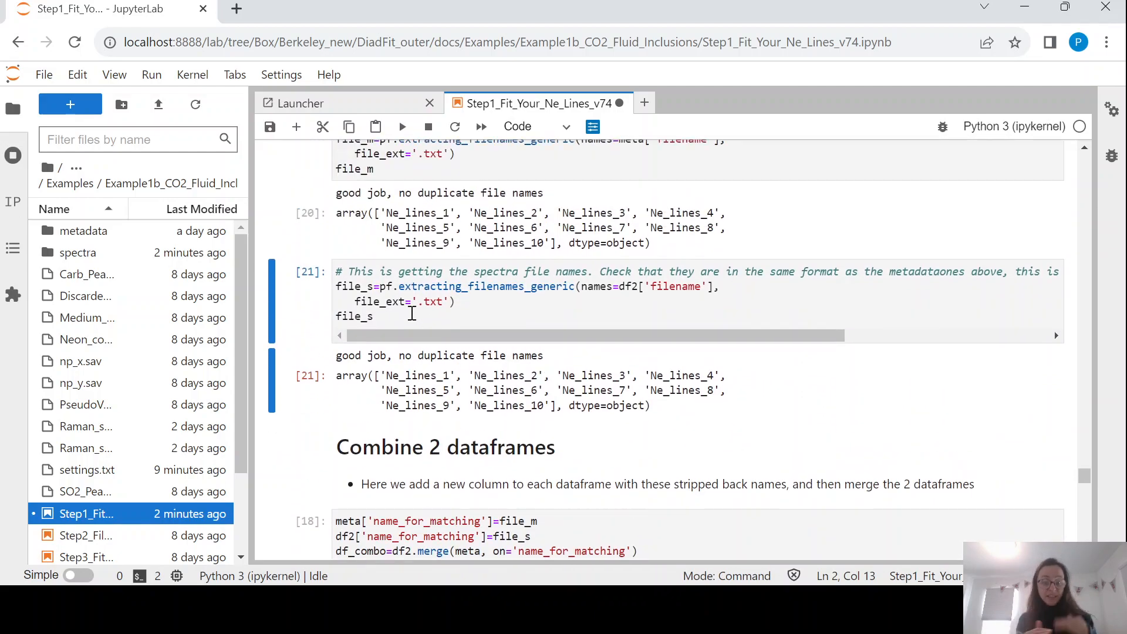
pyautogui.scroll(-3, 413, 316)
pyautogui.hotkey('ctrl', 's')
# Merge the spectra results with the metadata into df_combo on name_for_matching.
pyautogui.scroll(-1, 413, 320)
pyautogui.click(407, 318)
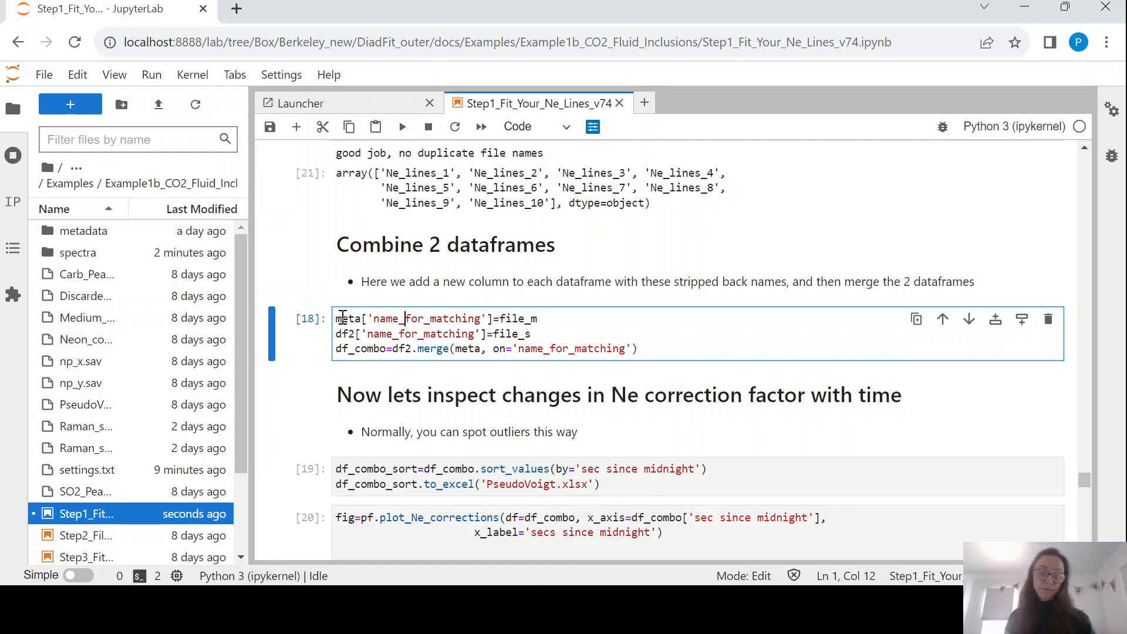
pyautogui.scroll(1, 433, 254)
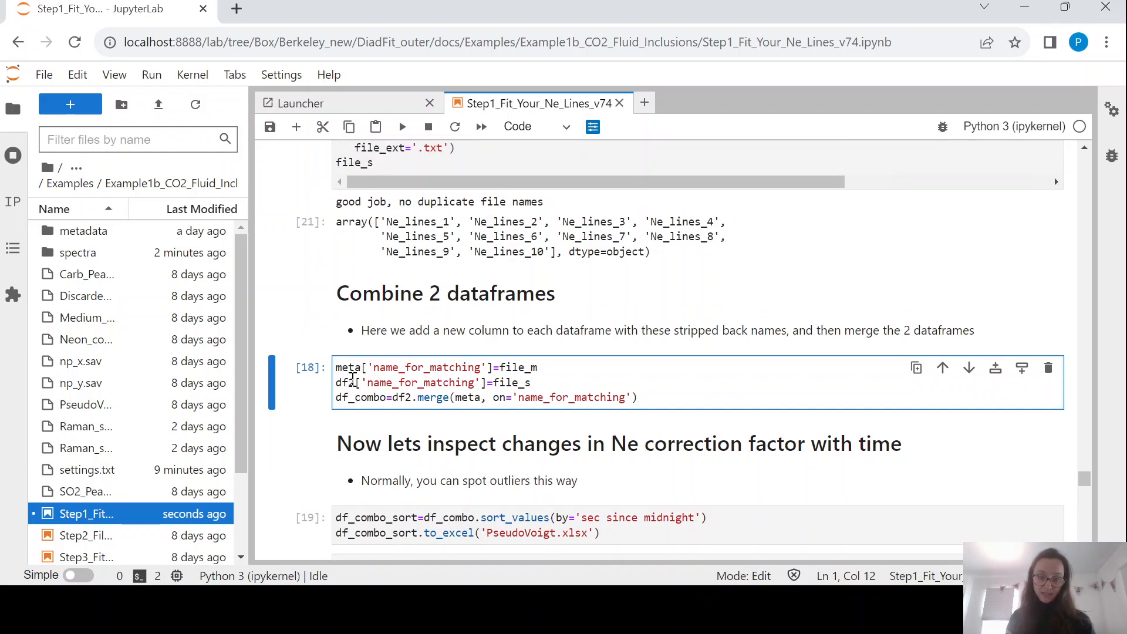
pyautogui.click(512, 382)
pyautogui.scroll(-2, 513, 386)
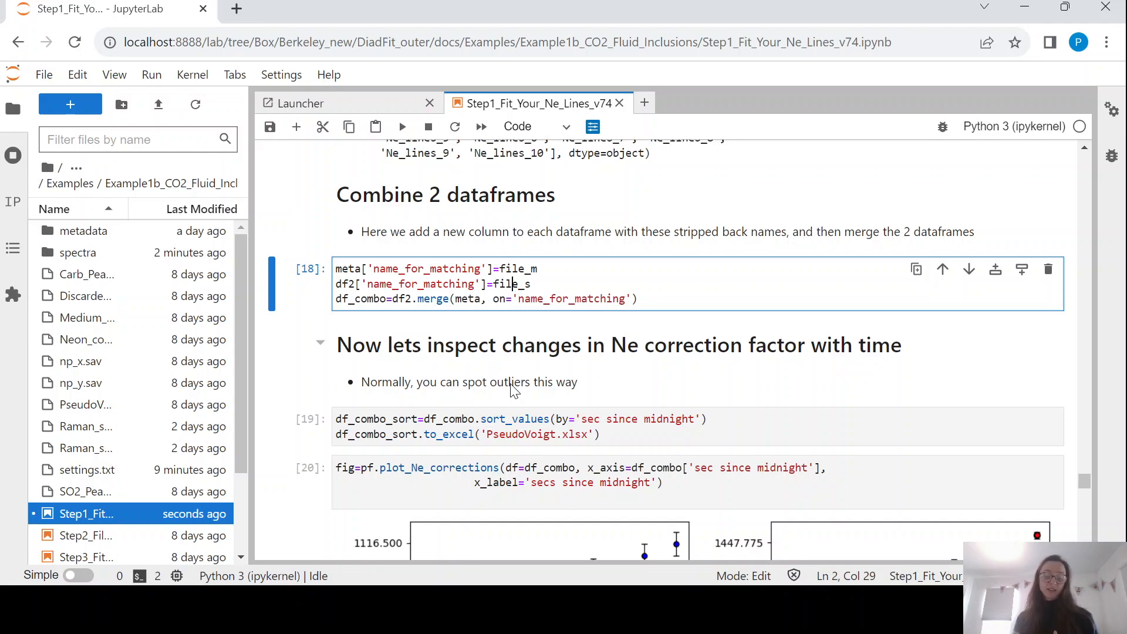
pyautogui.hotkey('shift', 'Return')
# Sort df_combo by seconds since midnight and export it to PseudoVoigt.xlsx.
pyautogui.scroll(-1, 512, 386)
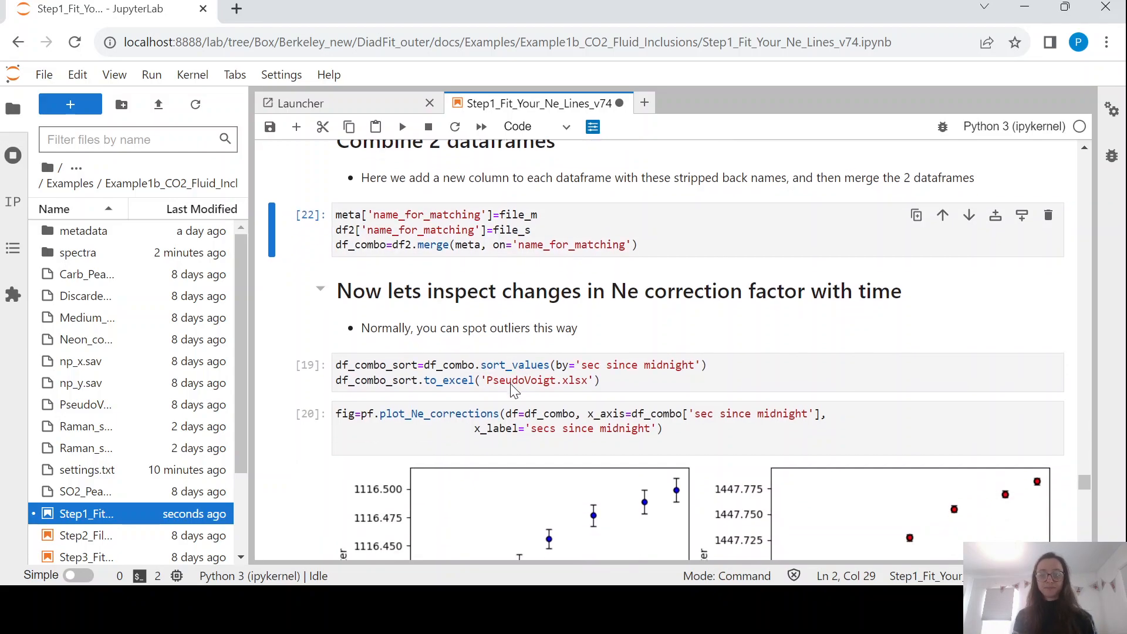
pyautogui.click(474, 378)
pyautogui.scroll(-1, 474, 374)
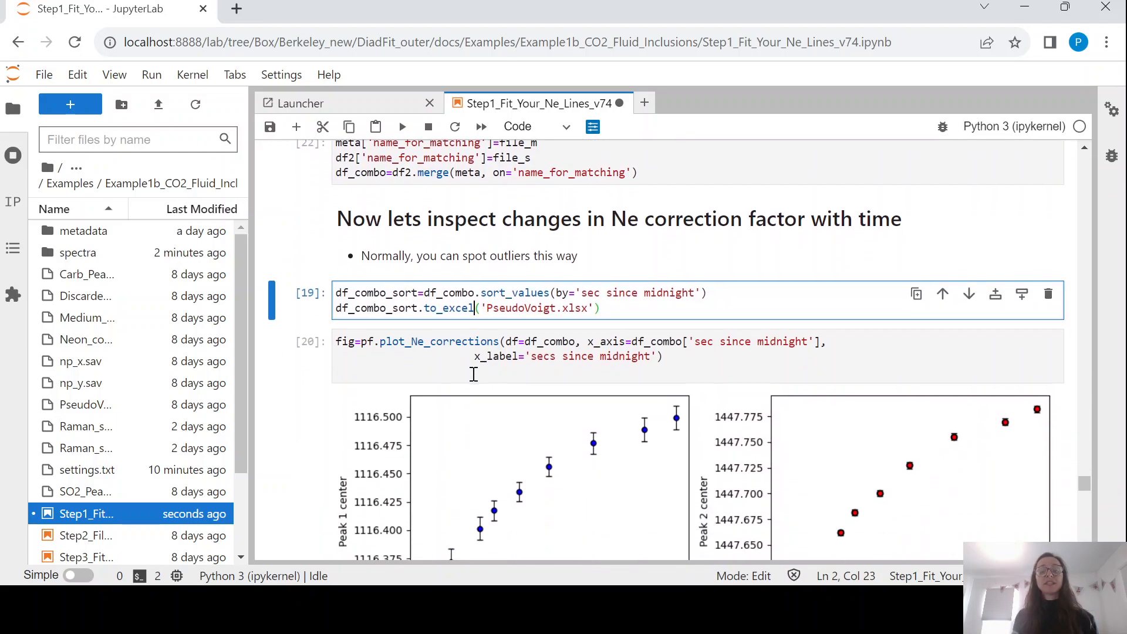
pyautogui.hotkey('shift', 'Return')
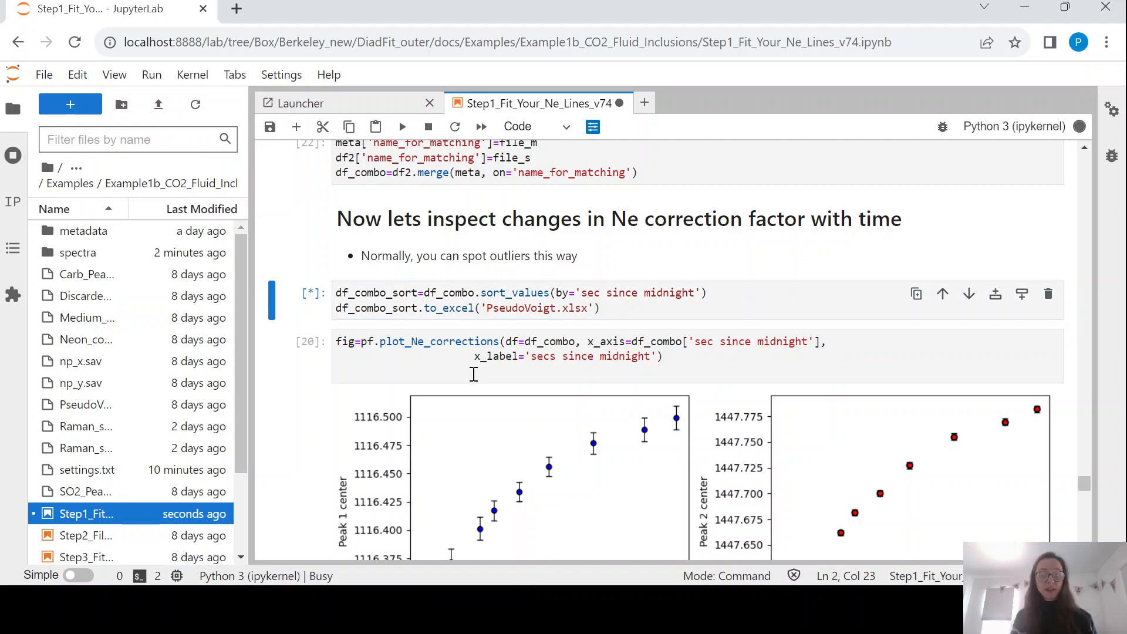
pyautogui.scroll(-1, 473, 374)
pyautogui.click(435, 322)
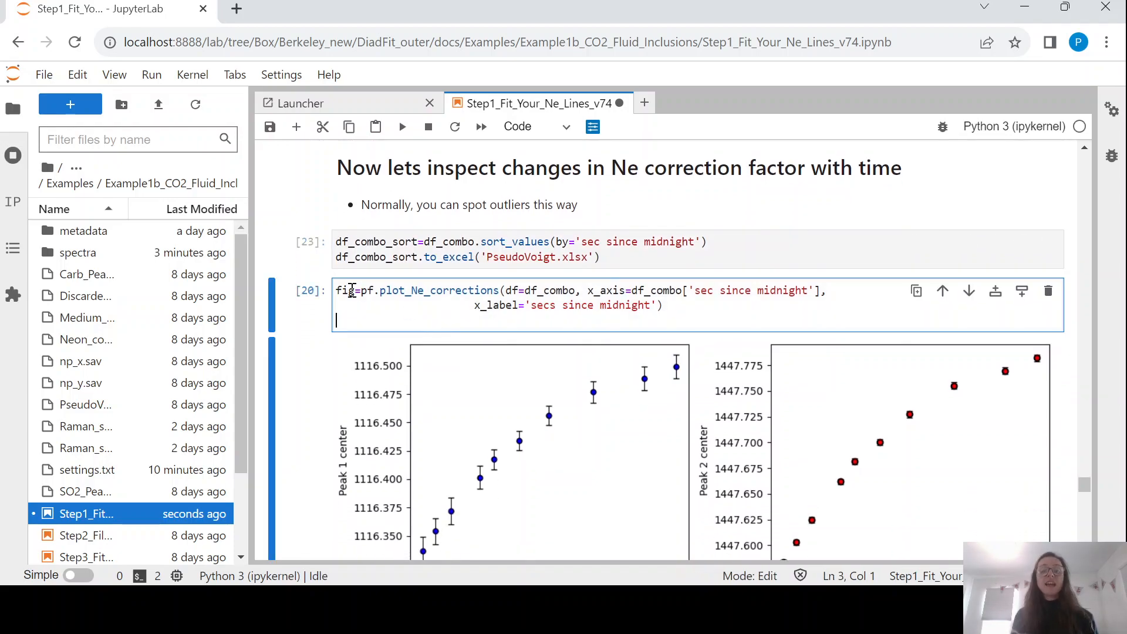
# Redraw the Ne correction factor versus seconds since midnight plot from the merged data.
pyautogui.click(581, 292)
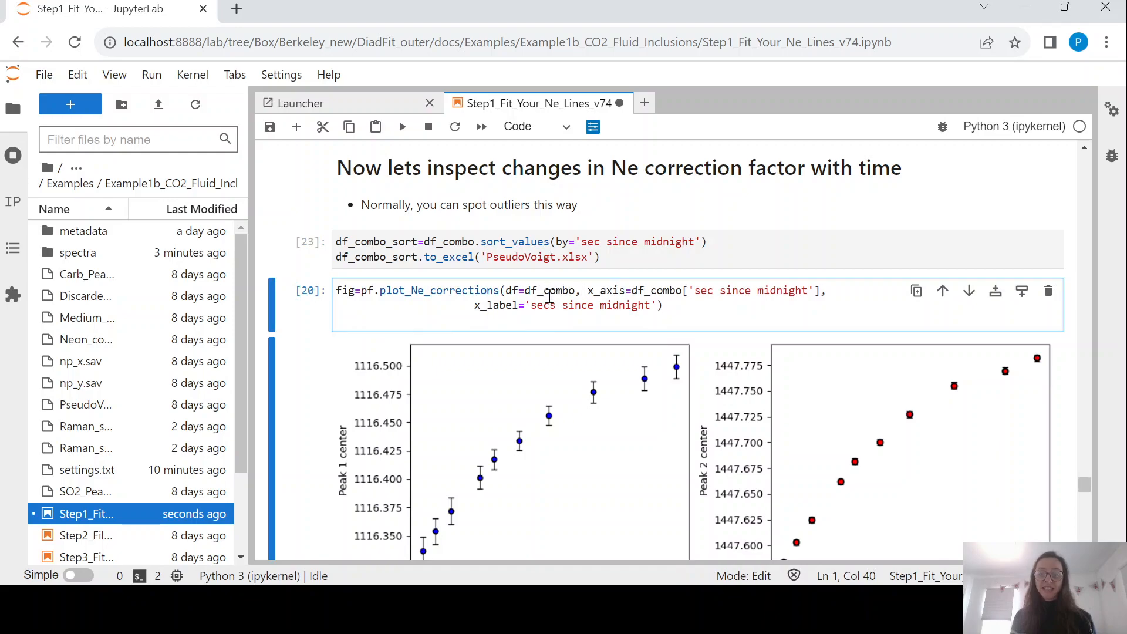
pyautogui.scroll(1, 550, 291)
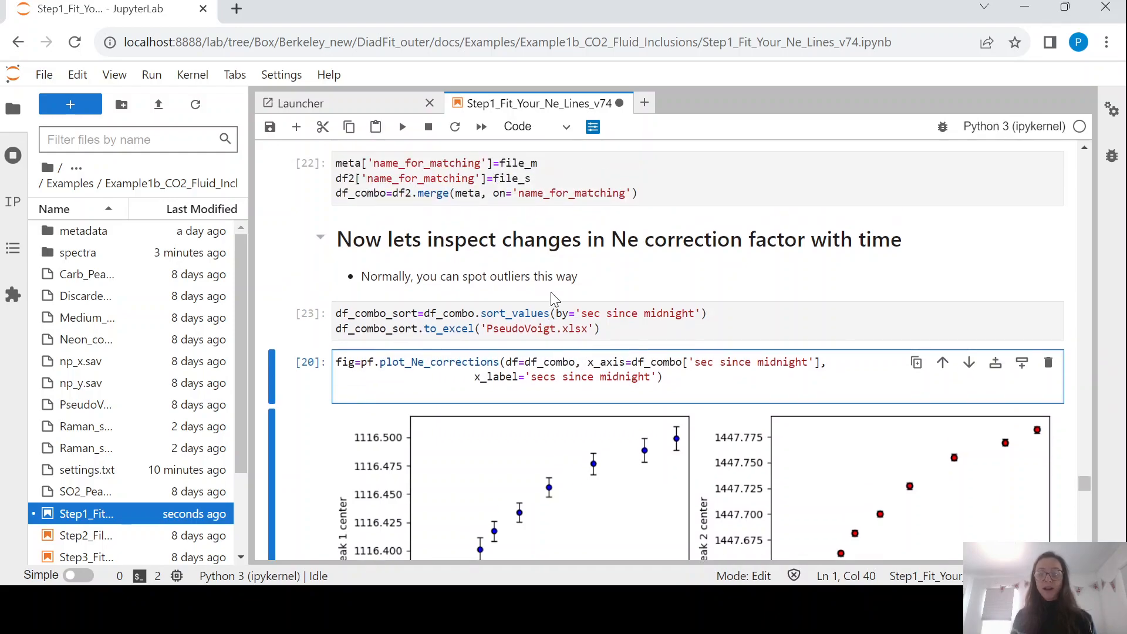
pyautogui.hotkey('ctrl', 'Return')
pyautogui.scroll(-3, 552, 294)
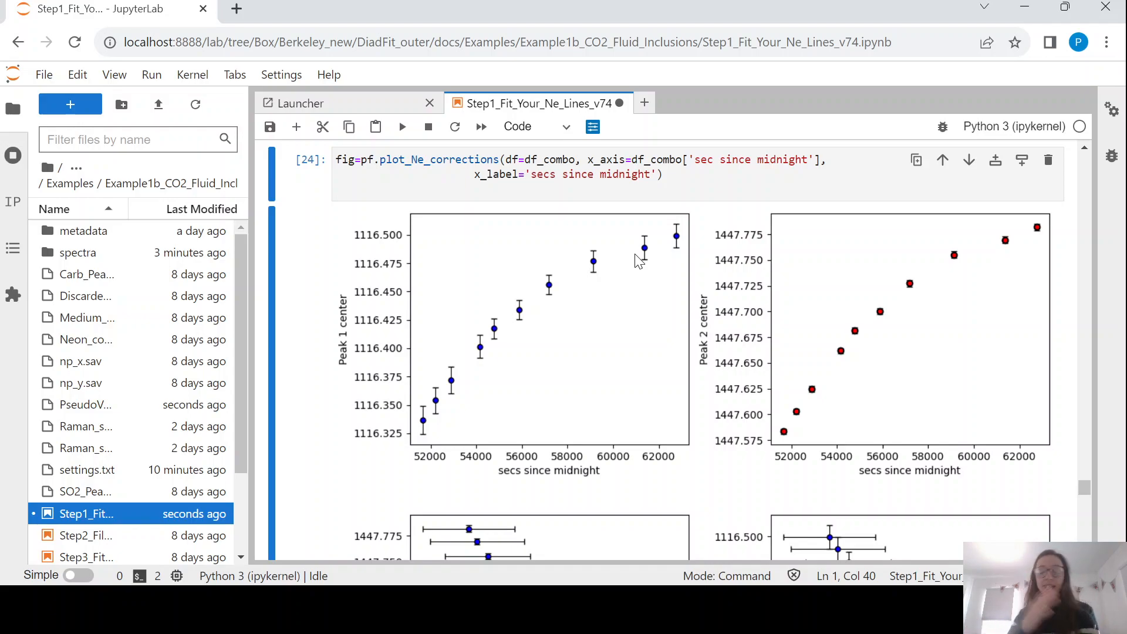
pyautogui.scroll(-5, 636, 259)
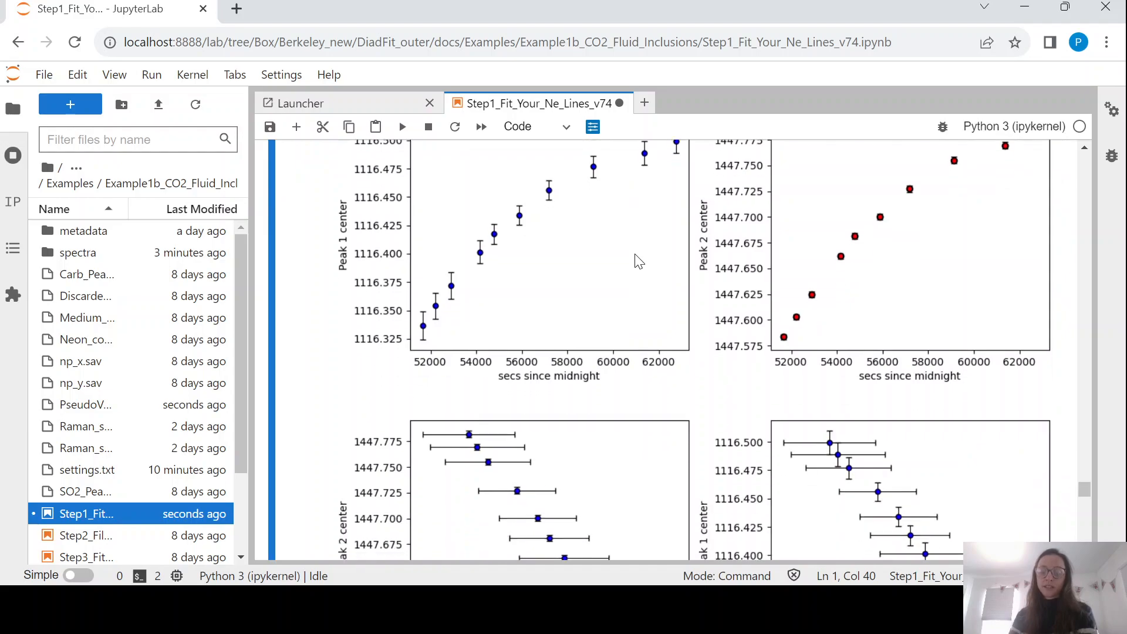
pyautogui.scroll(-3, 569, 347)
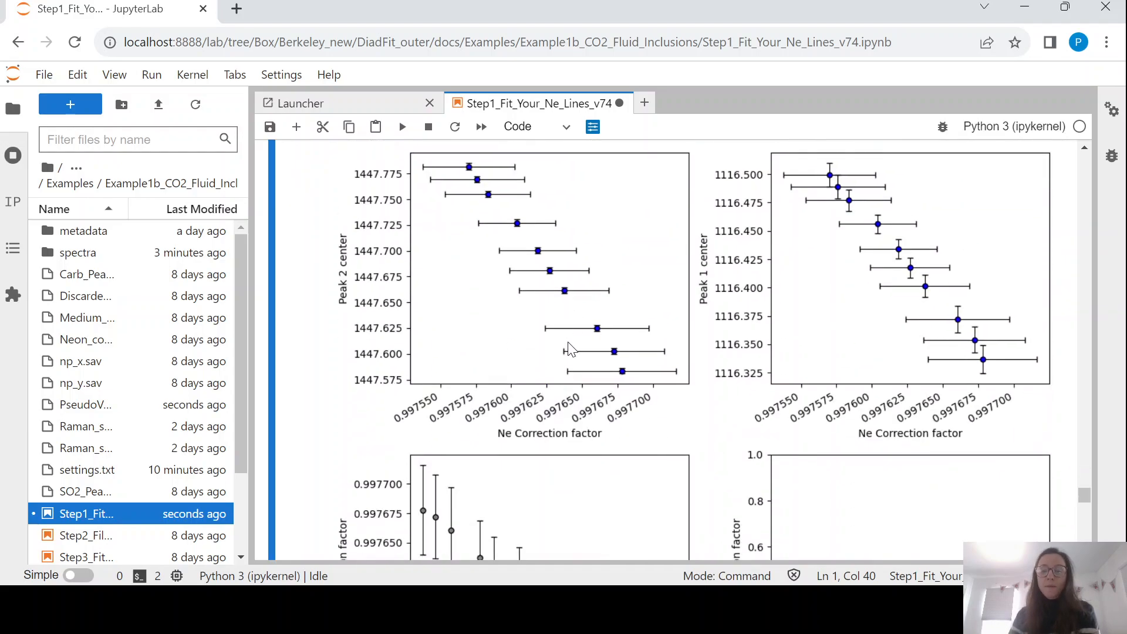
# Scroll to the 'Exclude ones that don't look right...' notes below the plot.
pyautogui.scroll(2, 568, 347)
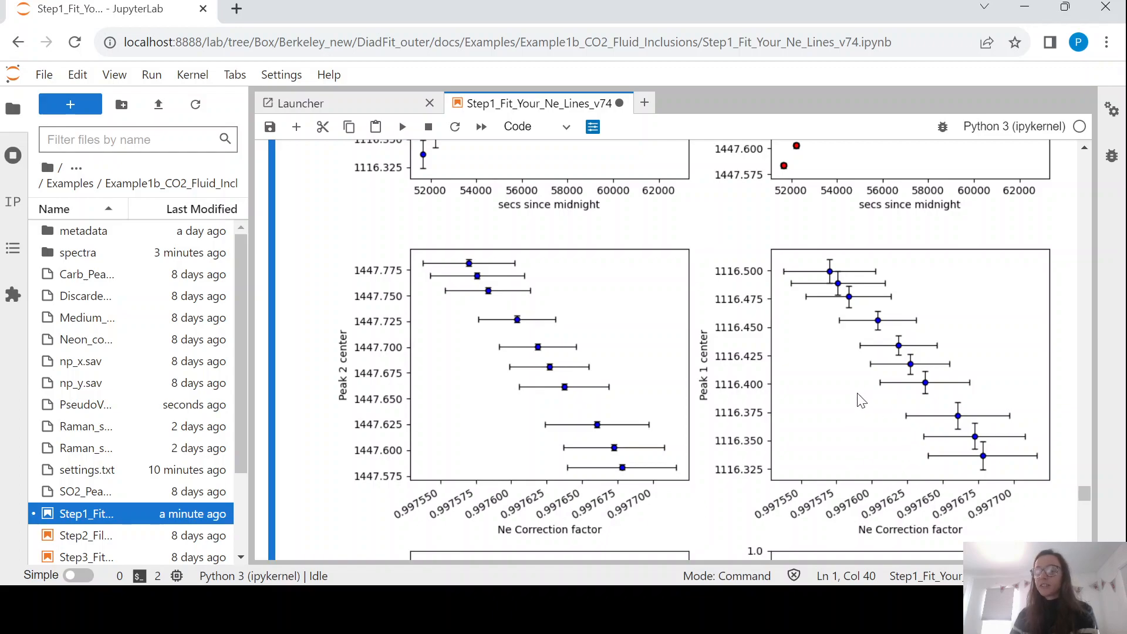
pyautogui.scroll(-1, 860, 399)
pyautogui.scroll(1, 861, 399)
pyautogui.scroll(-4, 861, 400)
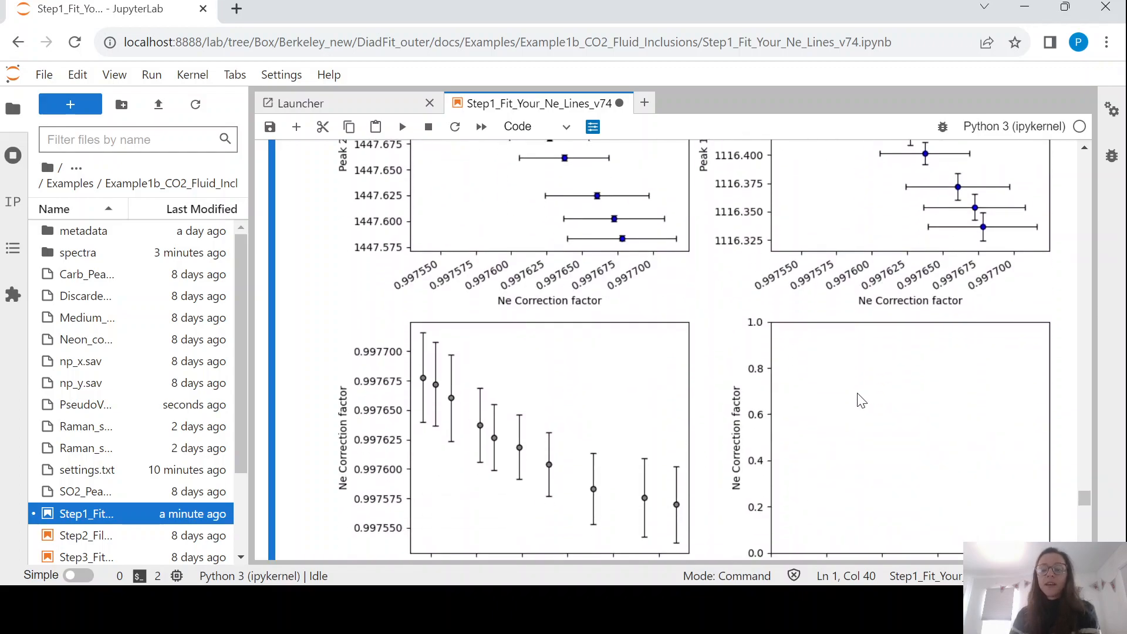
pyautogui.scroll(-1, 861, 399)
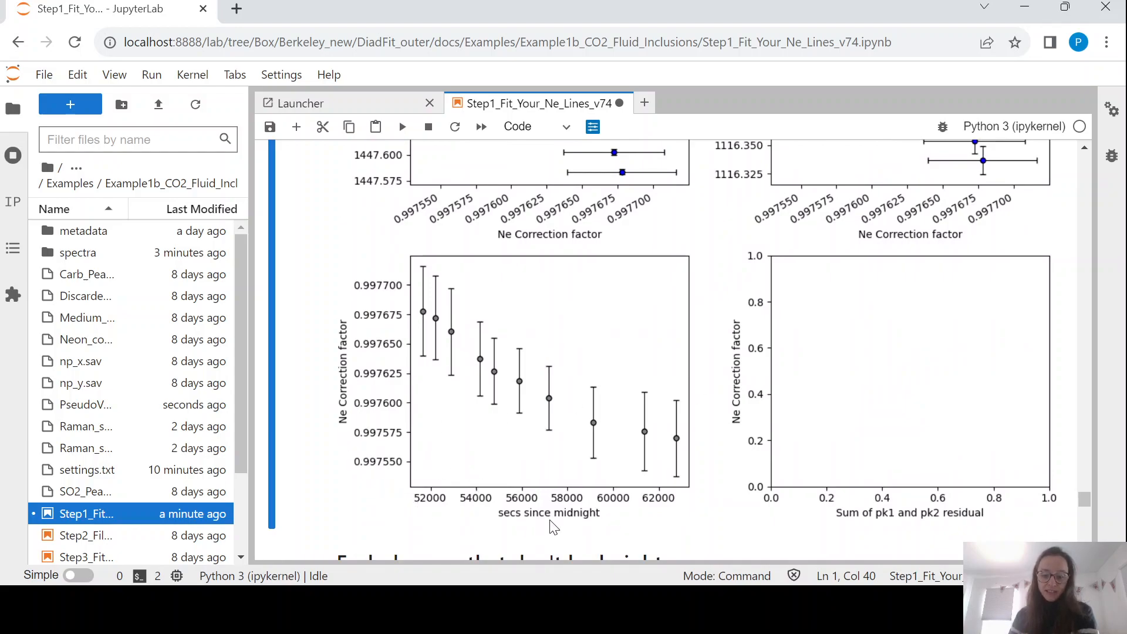
pyautogui.scroll(-1, 522, 534)
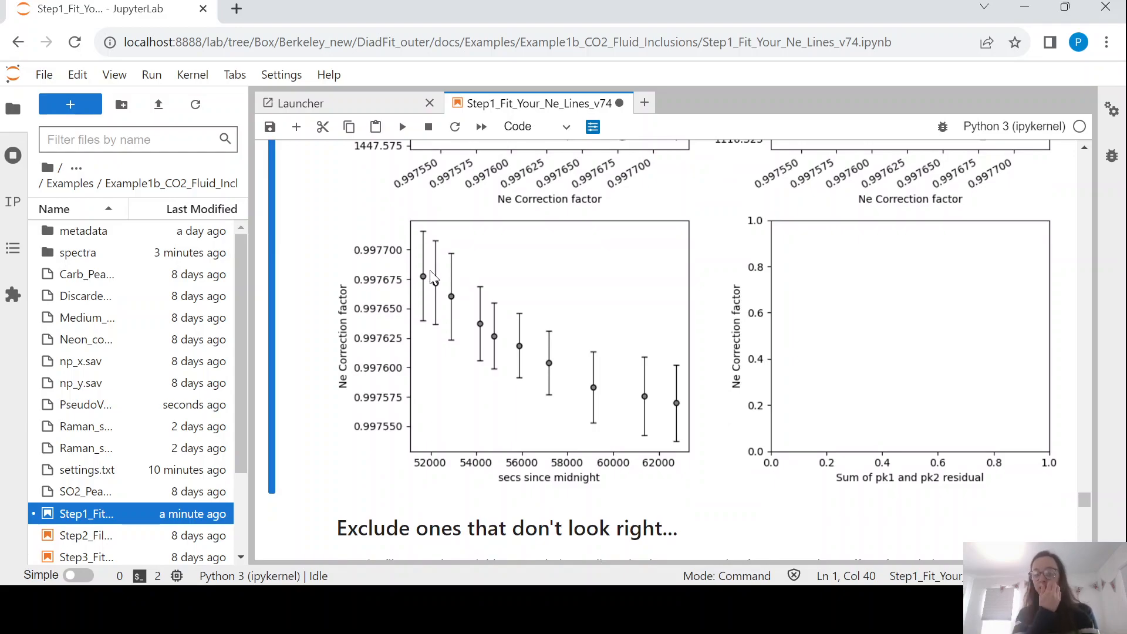
pyautogui.scroll(-4, 432, 277)
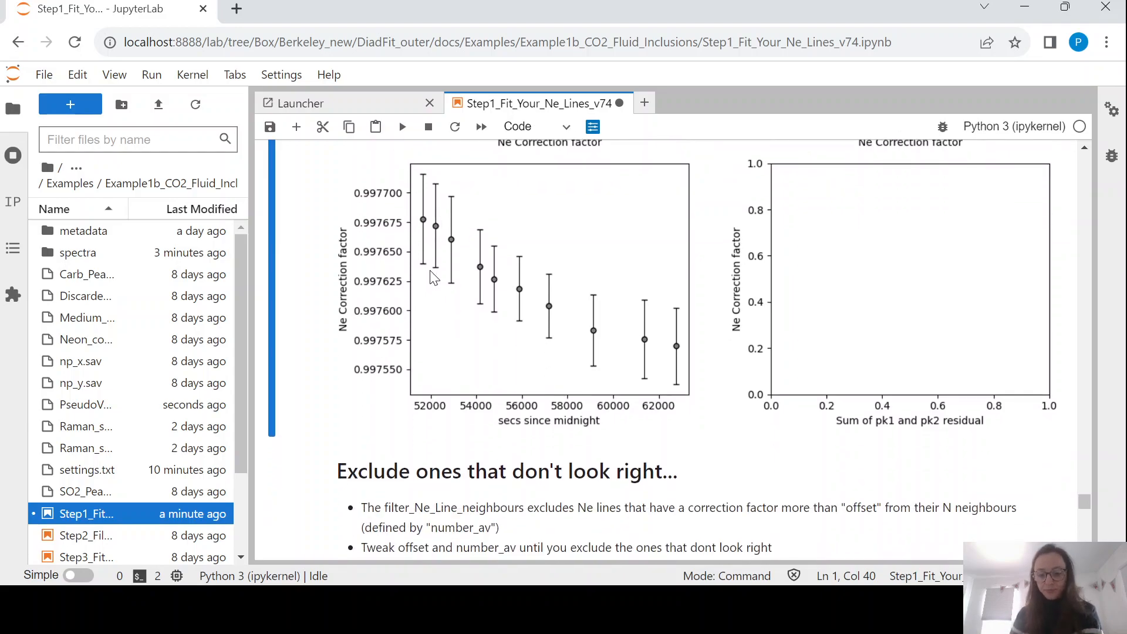
pyautogui.scroll(1, 446, 267)
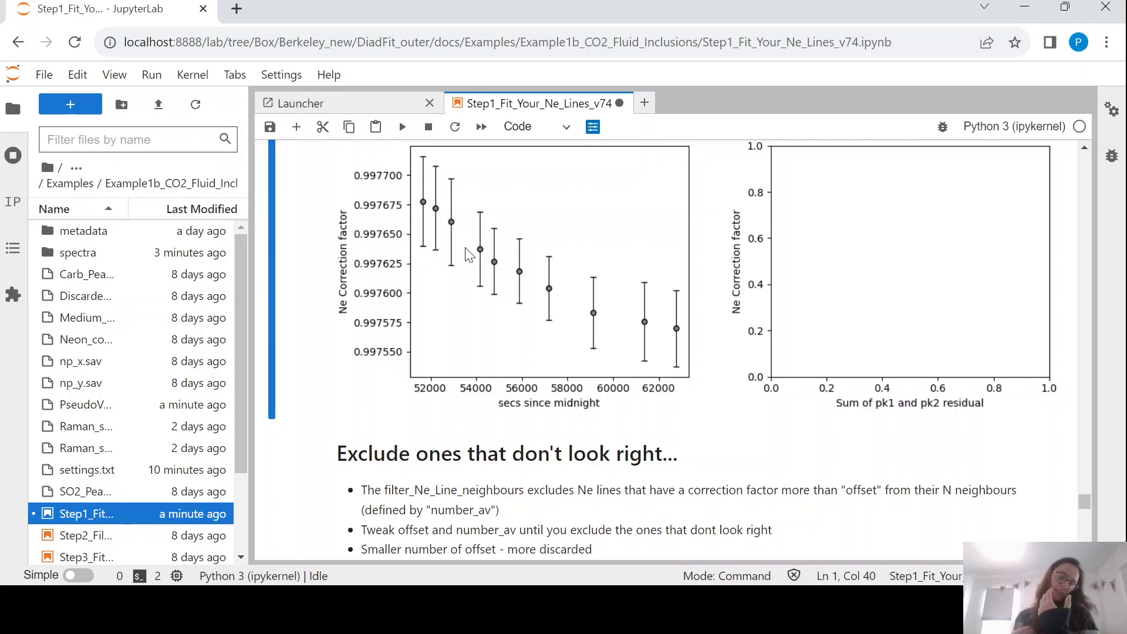
pyautogui.scroll(-5, 467, 255)
# Run the filter_Ne_Line_neighbours cell and check its plot.
pyautogui.click(477, 318)
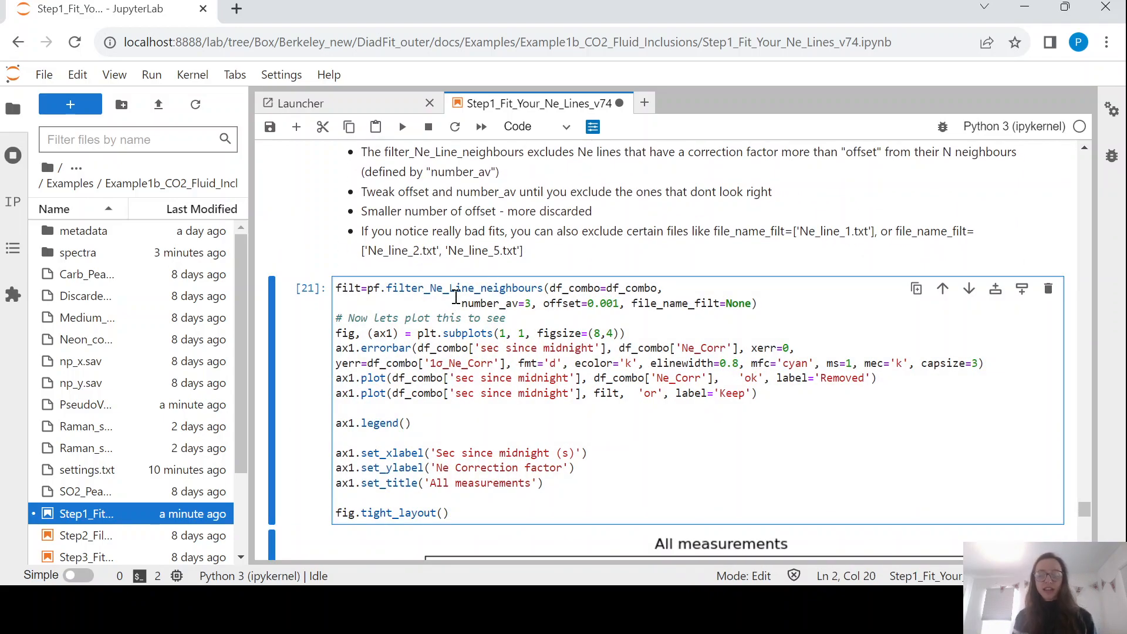
pyautogui.hotkey('ctrl', 'Return')
pyautogui.scroll(-4, 529, 341)
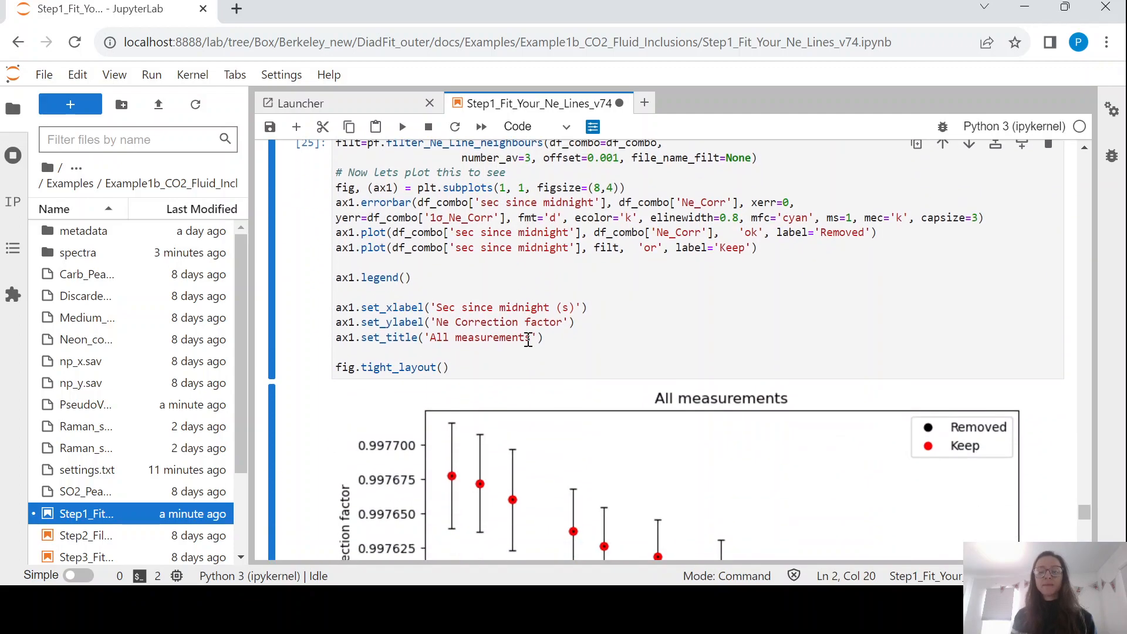
pyautogui.scroll(3, 543, 400)
pyautogui.scroll(-2, 533, 419)
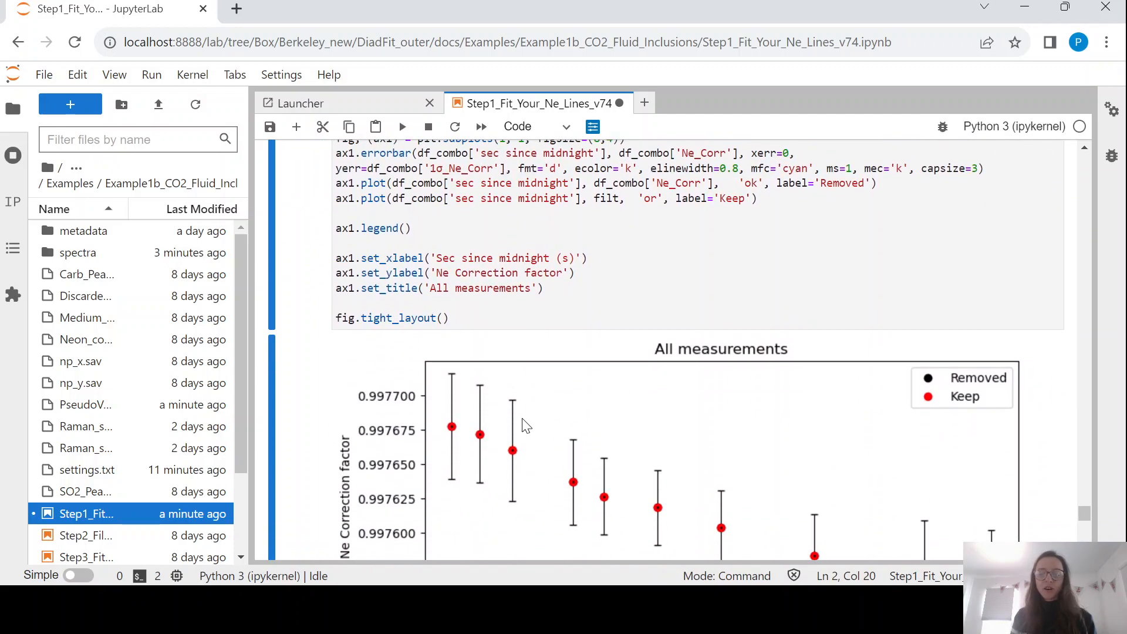
pyautogui.scroll(4, 616, 203)
# Change the filter offset to 0.00001 and rerun to see which points are excluded.
pyautogui.click(614, 211)
pyautogui.press('Delete')
pyautogui.write('05')
pyautogui.hotkey('ctrl', 'Return')
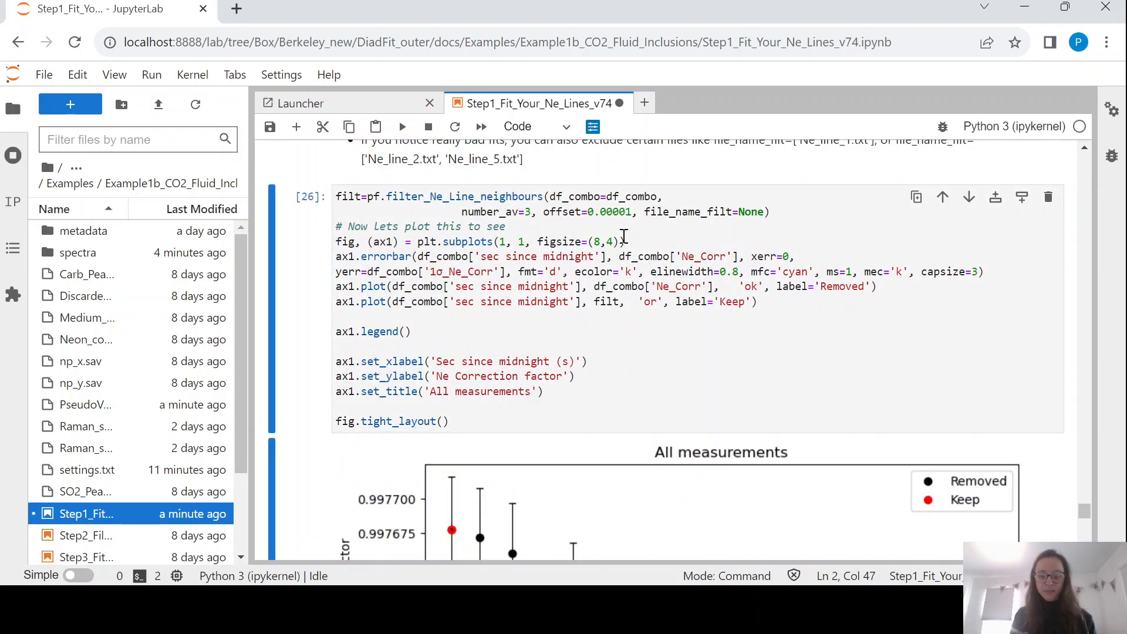
pyautogui.scroll(-3, 624, 236)
pyautogui.scroll(-1, 624, 236)
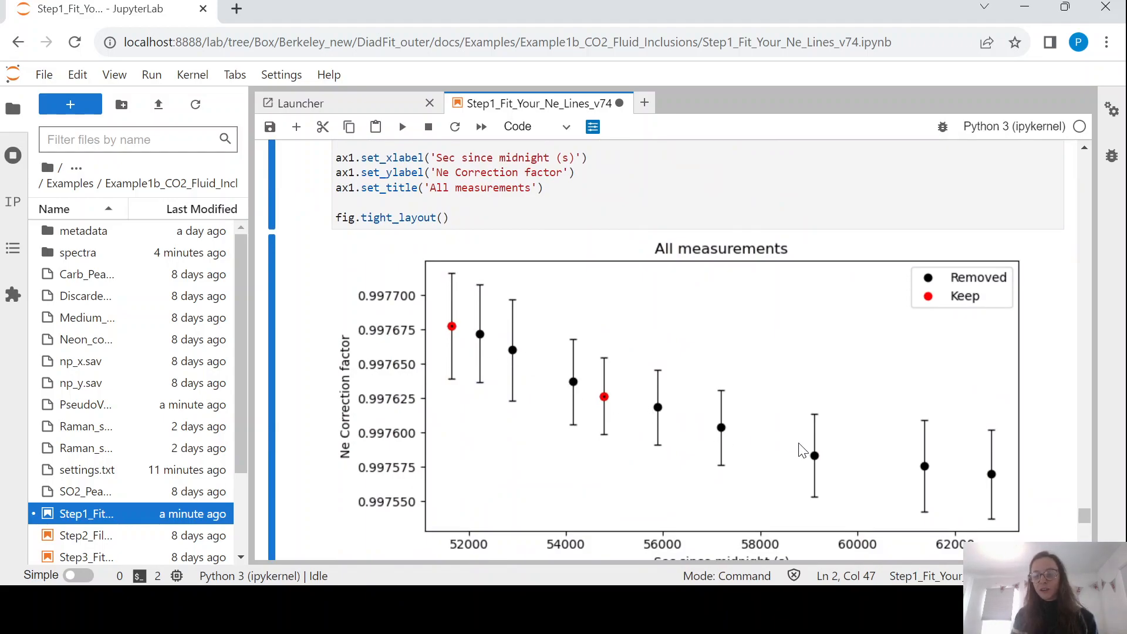
pyautogui.scroll(7, 710, 385)
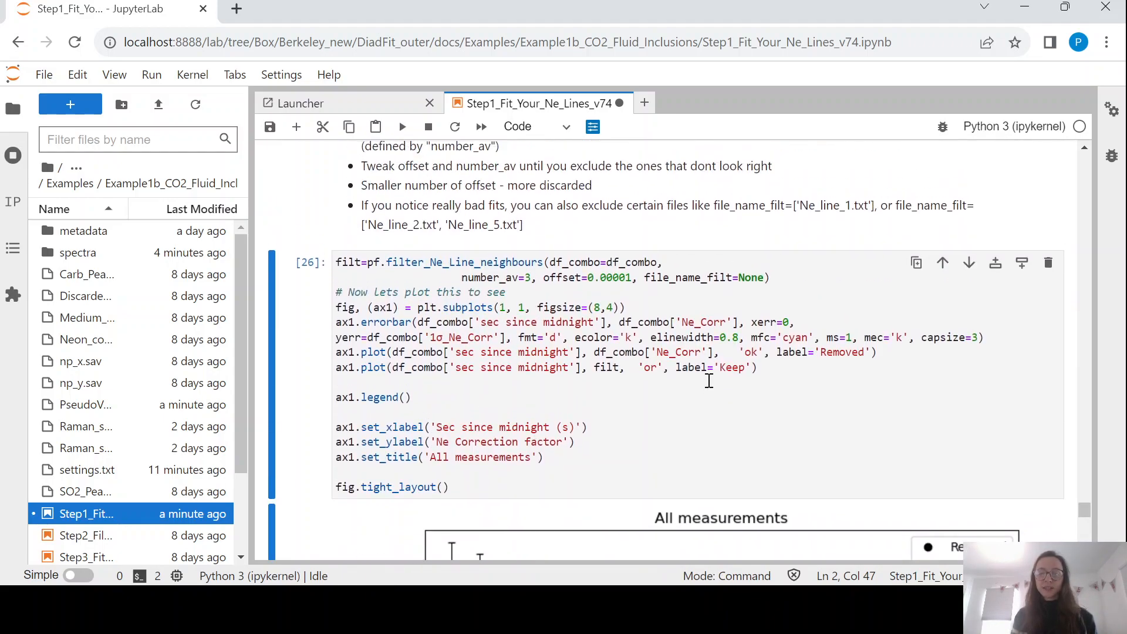
# Restore the offset to 0.001 and rerun so every Ne correction point is kept.
pyautogui.click(629, 279)
pyautogui.press('BackSpace')
pyautogui.press('BackSpace')
pyautogui.hotkey('ctrl', 'Return')
pyautogui.scroll(-5, 628, 283)
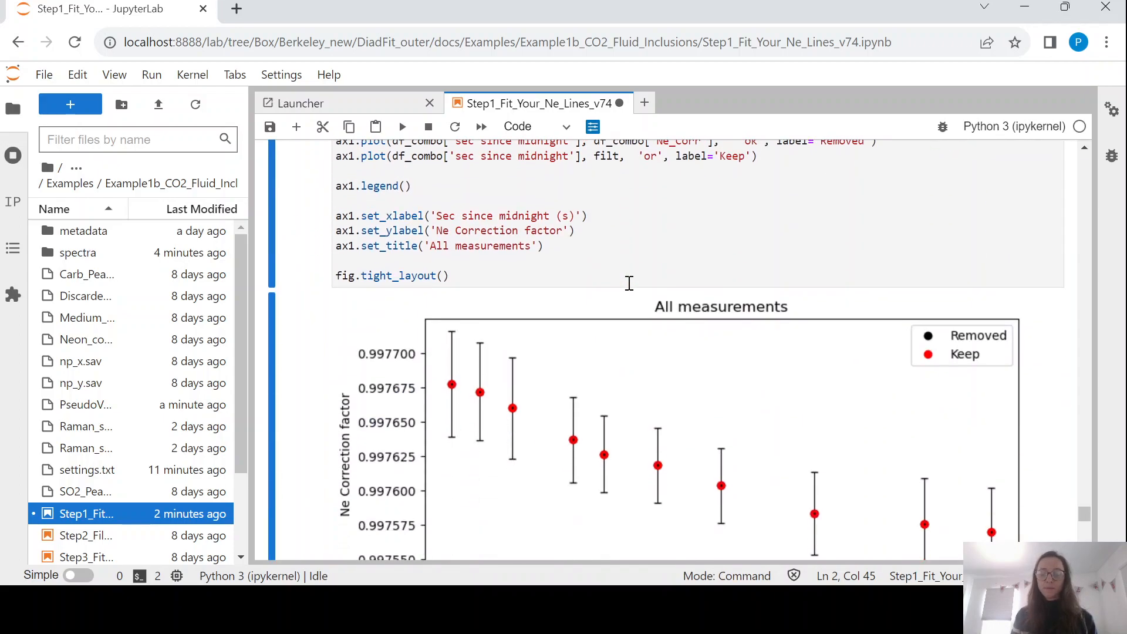
pyautogui.scroll(3, 628, 285)
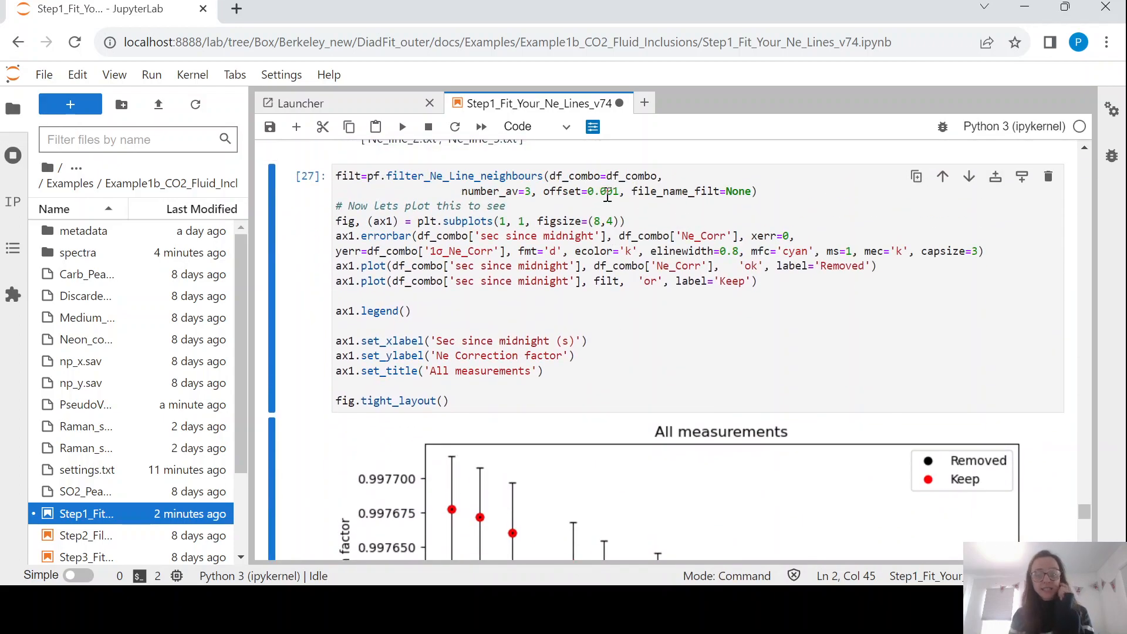
pyautogui.scroll(-10, 605, 311)
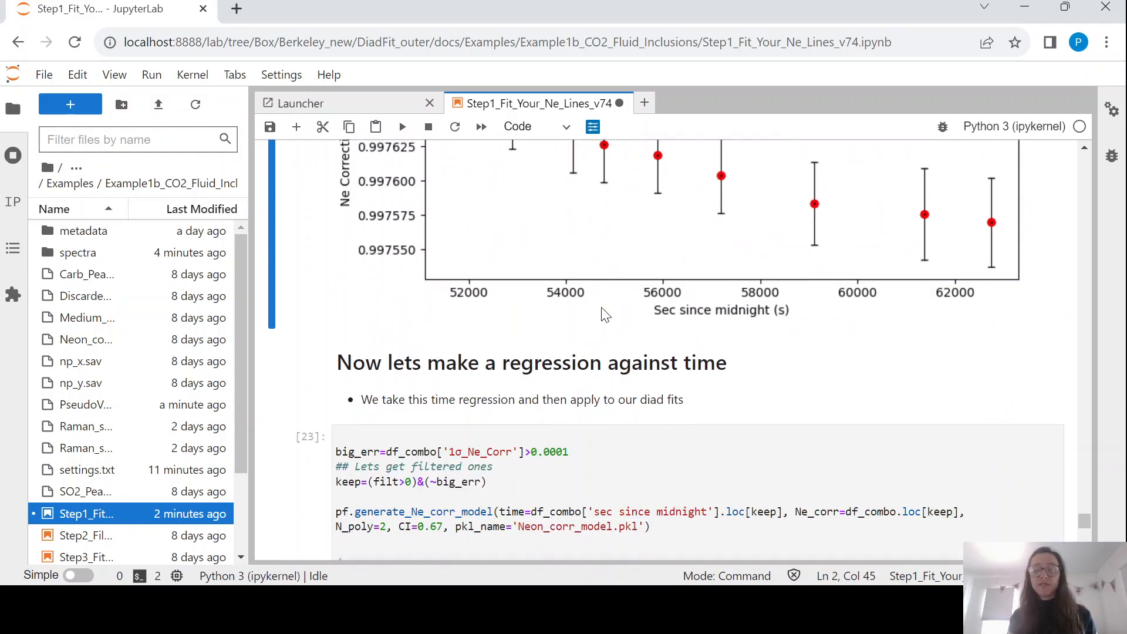
# Rerun generate_Ne_corr_model for the 2nd-degree polynomial fit of correction factor against time.
pyautogui.scroll(2, 604, 314)
pyautogui.scroll(-4, 604, 315)
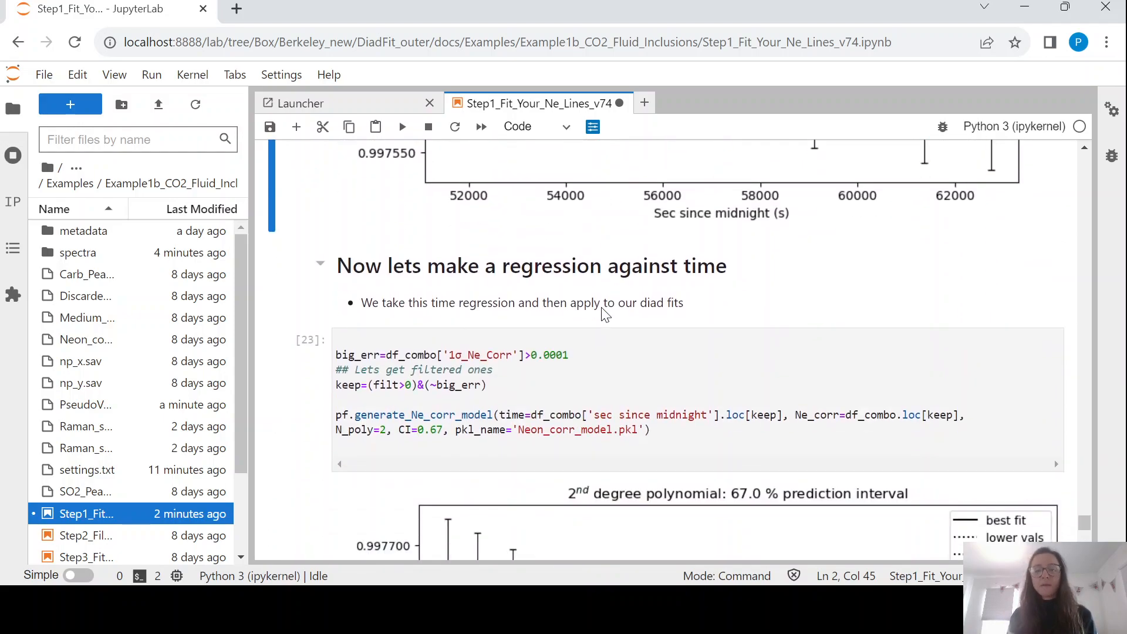
pyautogui.scroll(2, 605, 315)
pyautogui.scroll(-3, 603, 315)
pyautogui.click(574, 325)
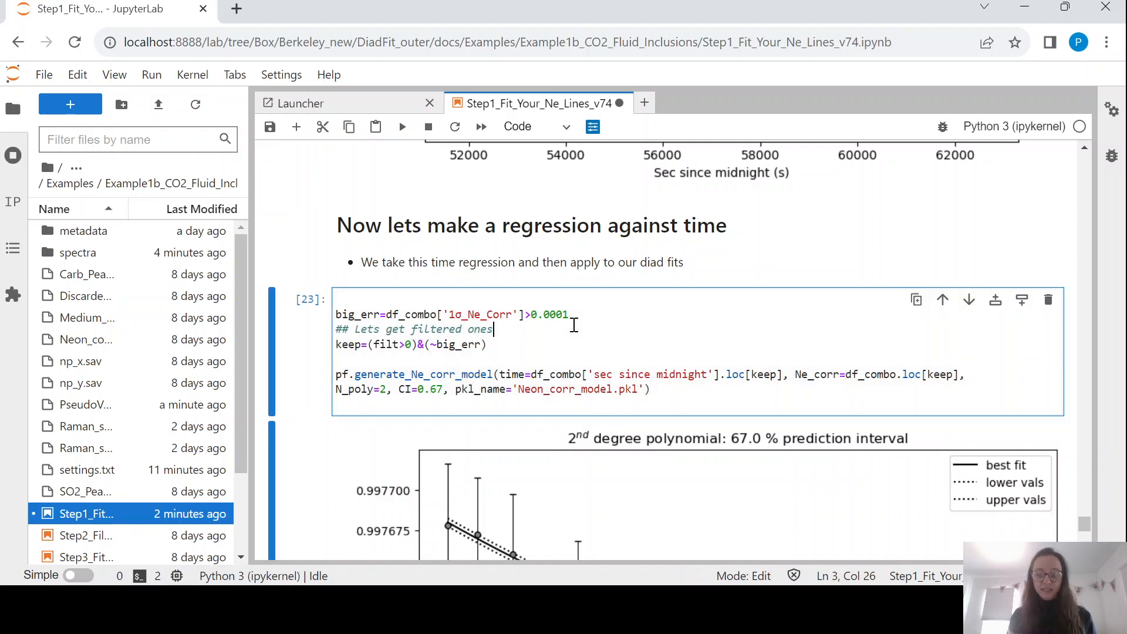
pyautogui.scroll(-1, 574, 324)
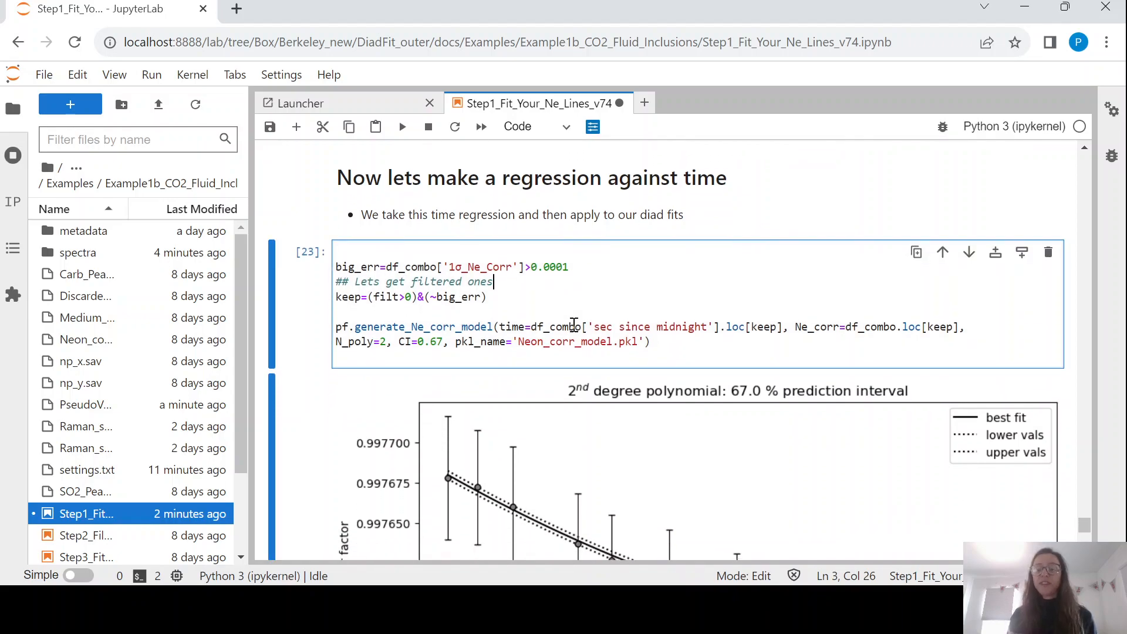
pyautogui.scroll(8, 574, 324)
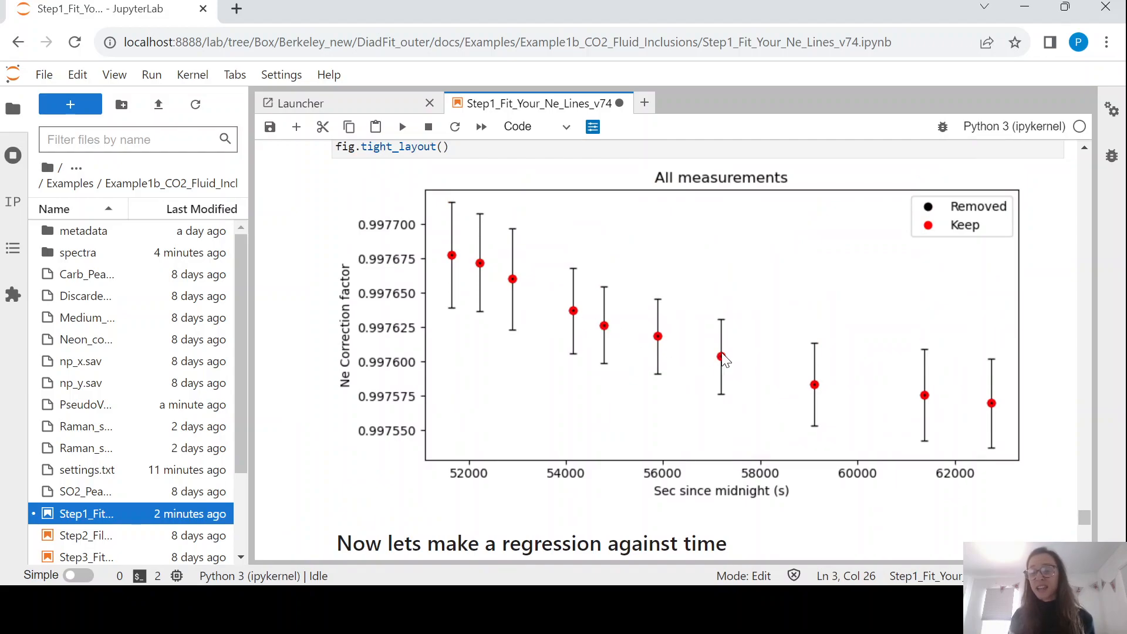
pyautogui.scroll(-2, 721, 359)
pyautogui.scroll(1, 721, 286)
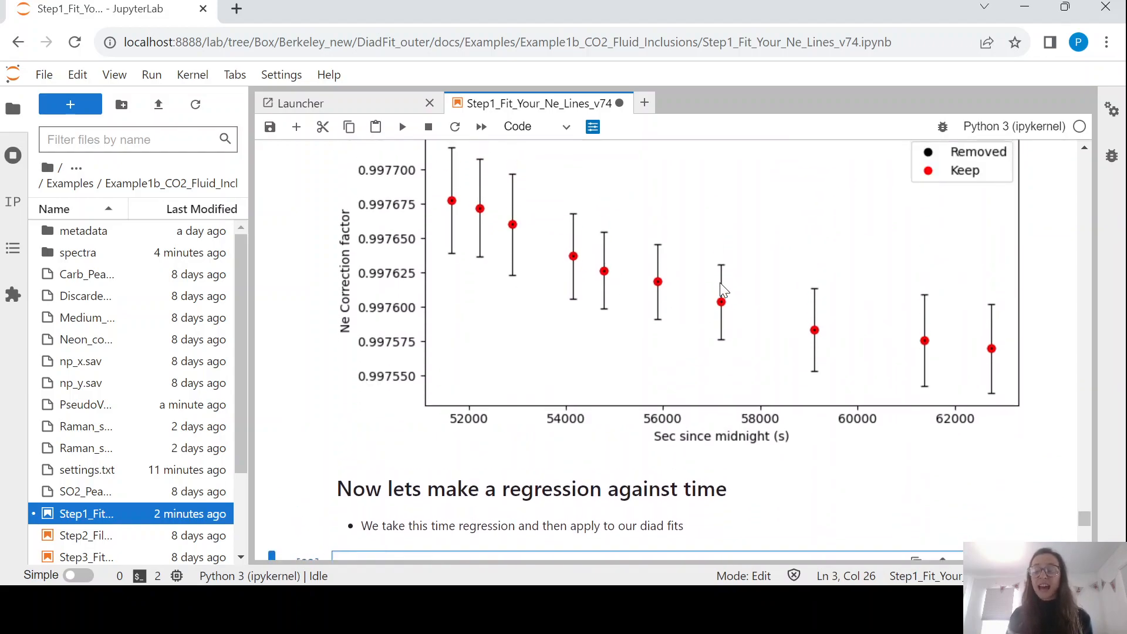
pyautogui.scroll(-5, 721, 288)
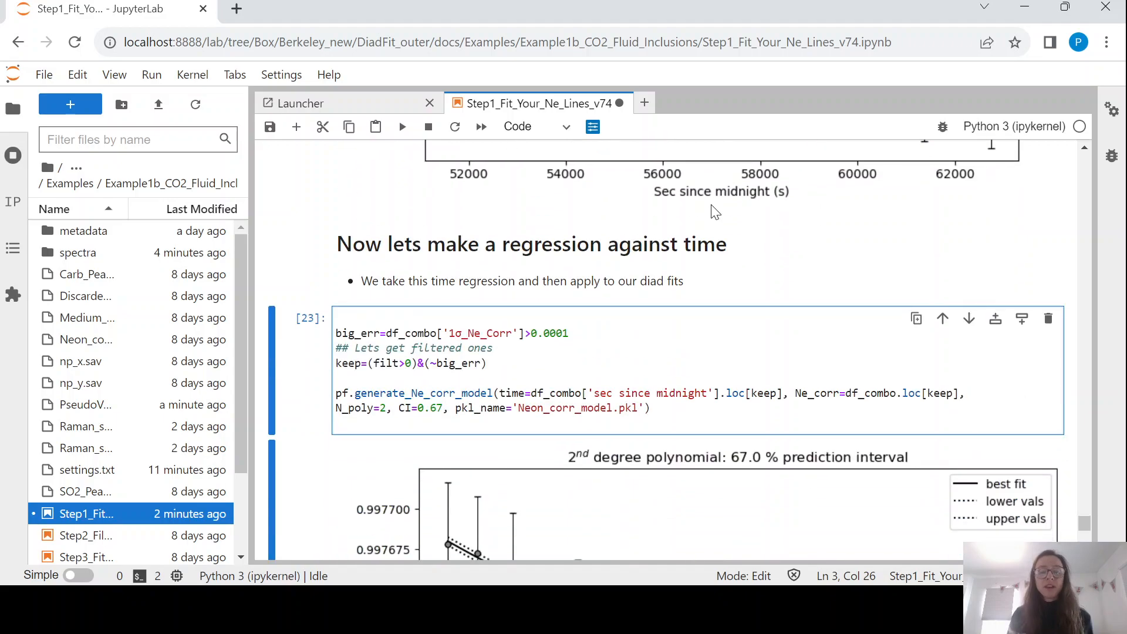
pyautogui.click(555, 333)
pyautogui.scroll(4, 502, 305)
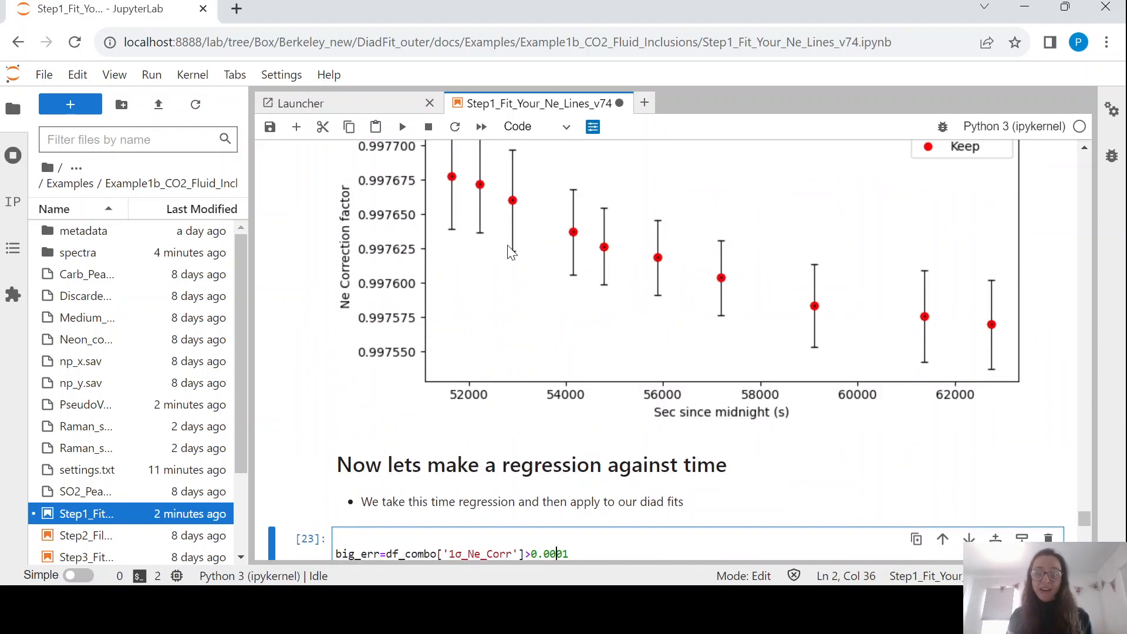
pyautogui.scroll(-3, 562, 393)
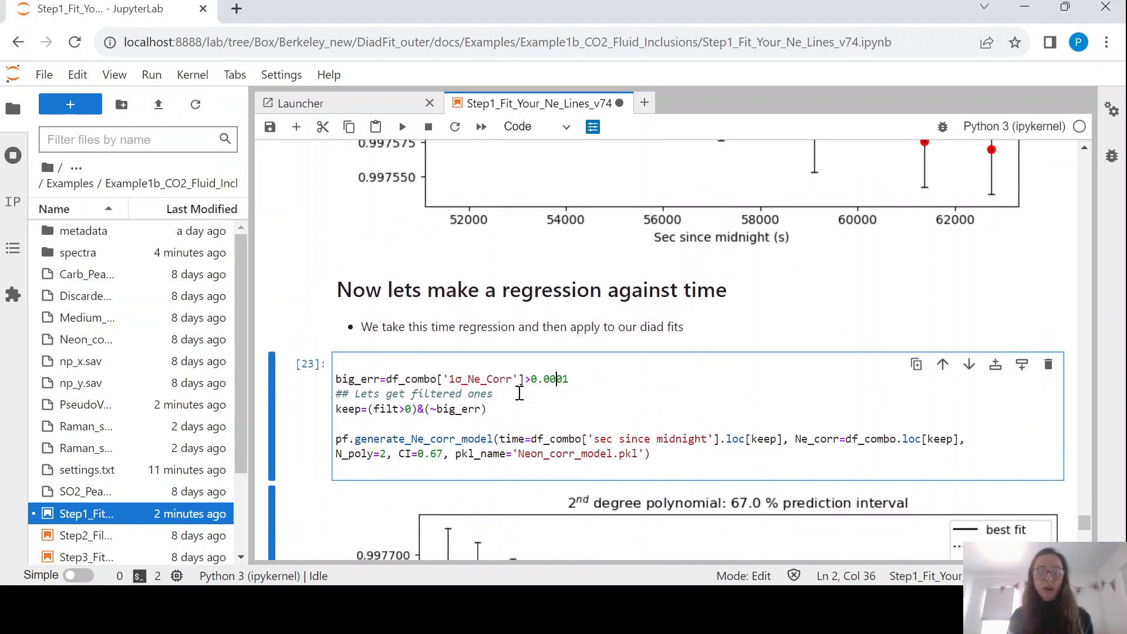
pyautogui.scroll(-3, 519, 393)
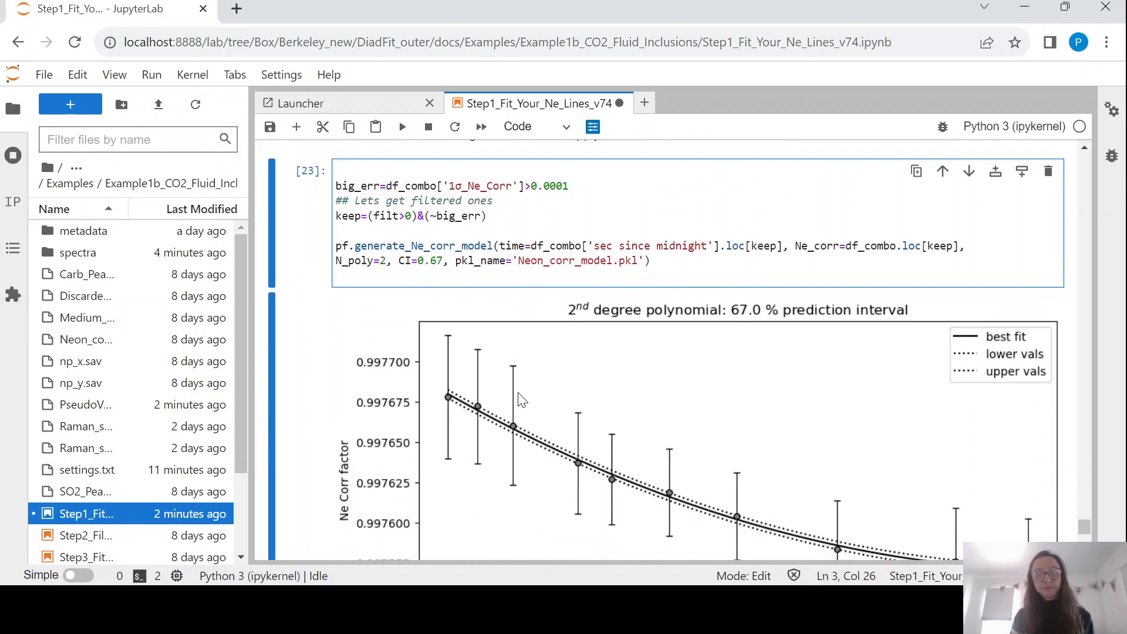
pyautogui.hotkey('shift', 'Return')
# Save the notebook with the Neon_corr_model.pkl regression output.
pyautogui.scroll(-2, 516, 395)
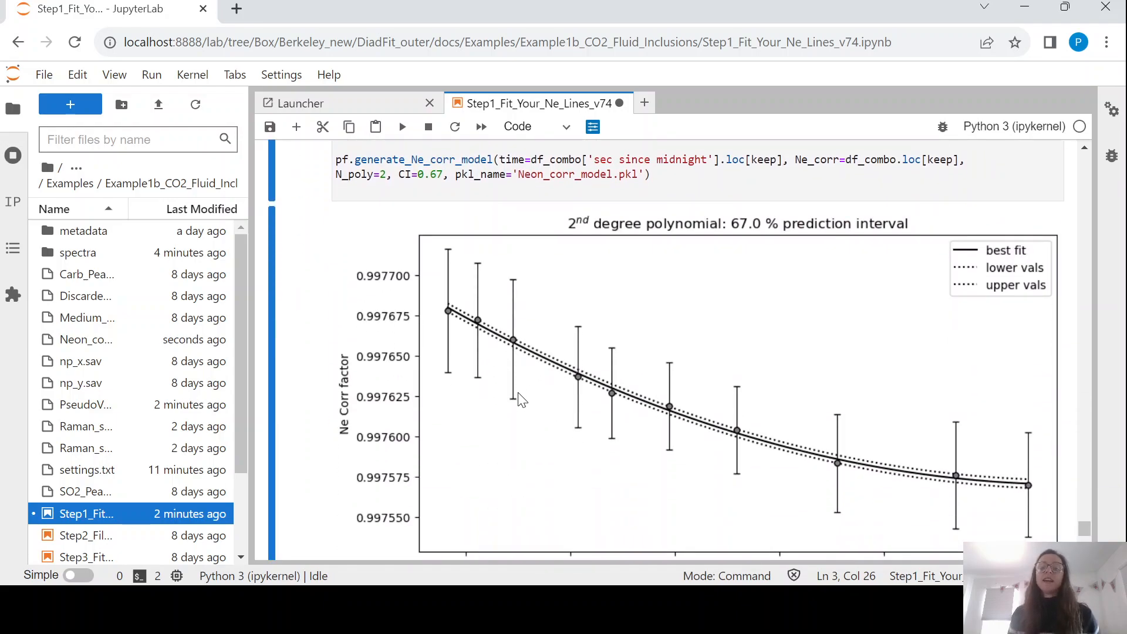
pyautogui.hotkey('ctrl', 's')
pyautogui.scroll(-1, 499, 299)
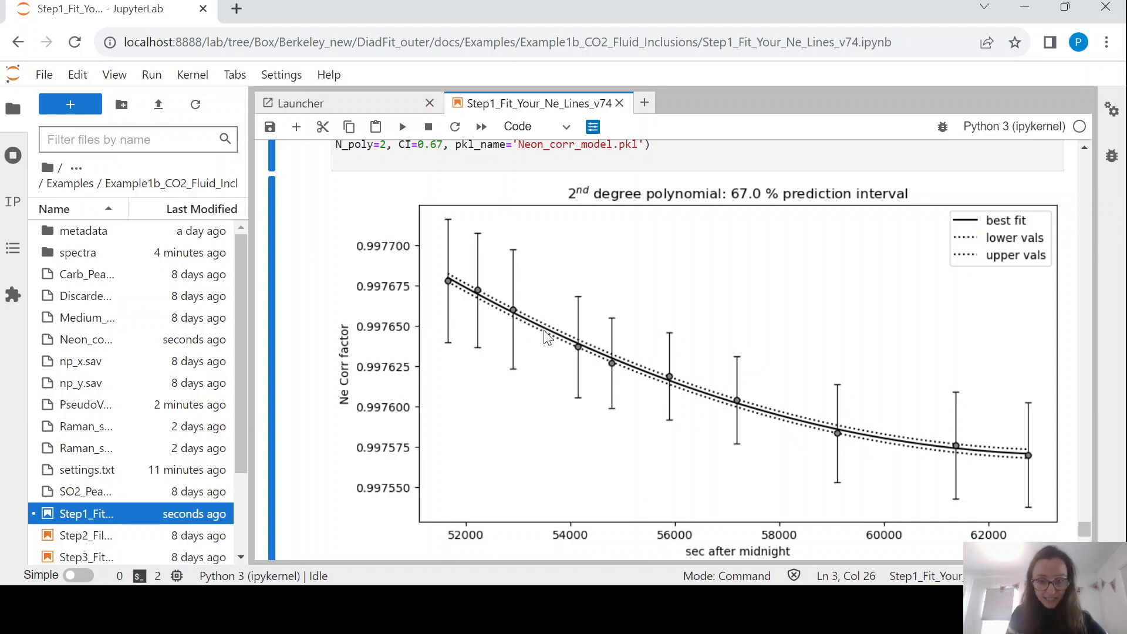
pyautogui.scroll(-1, 548, 349)
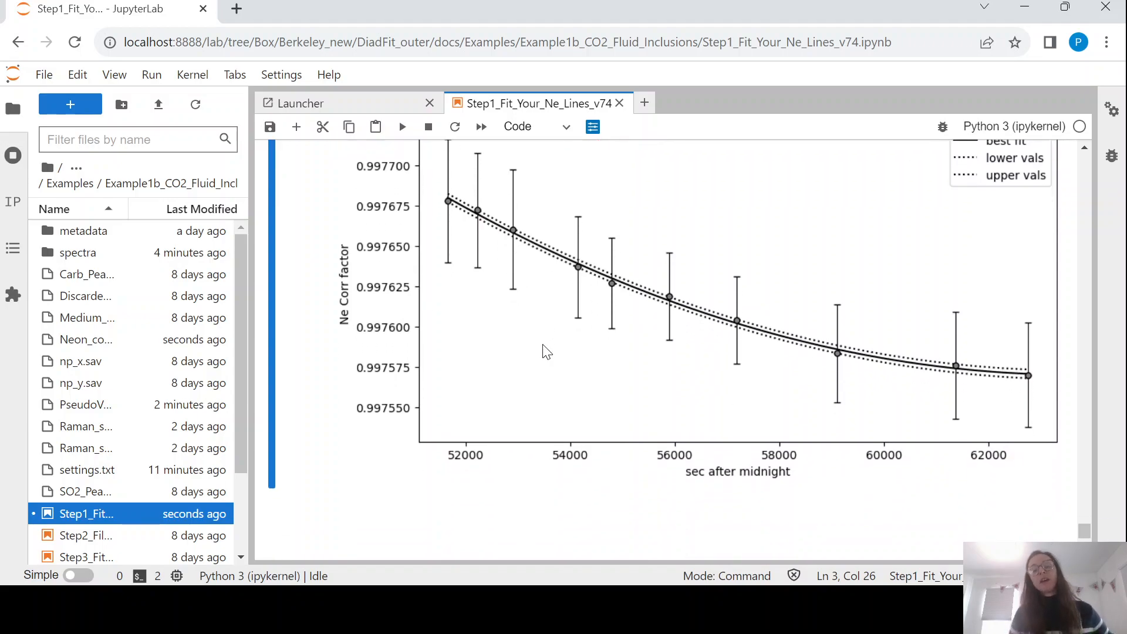